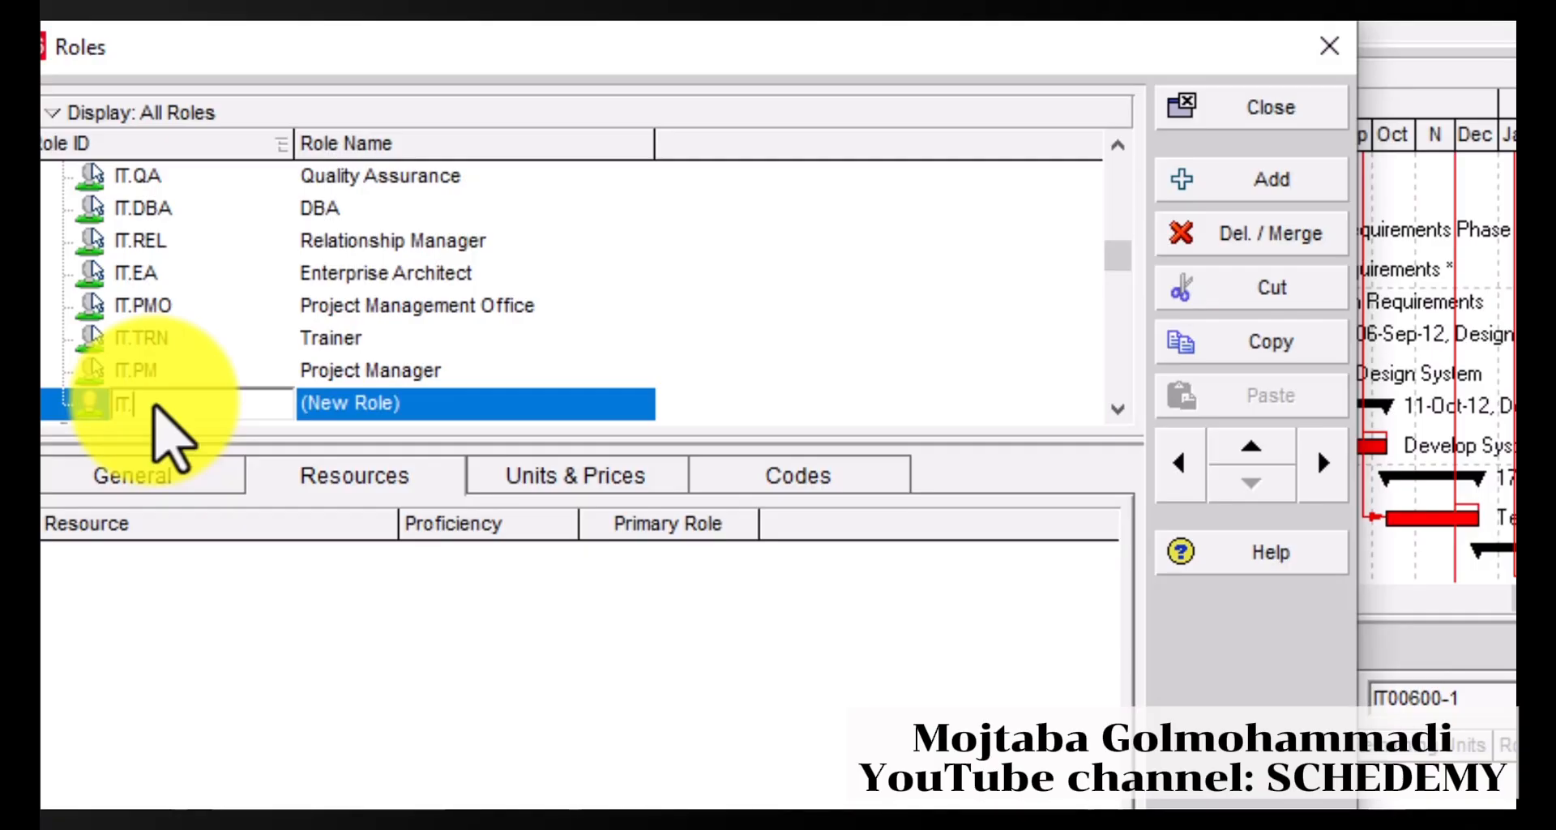
Give the new IT role the ID IT.IT.D and the name Developer.
left_click(466, 400)
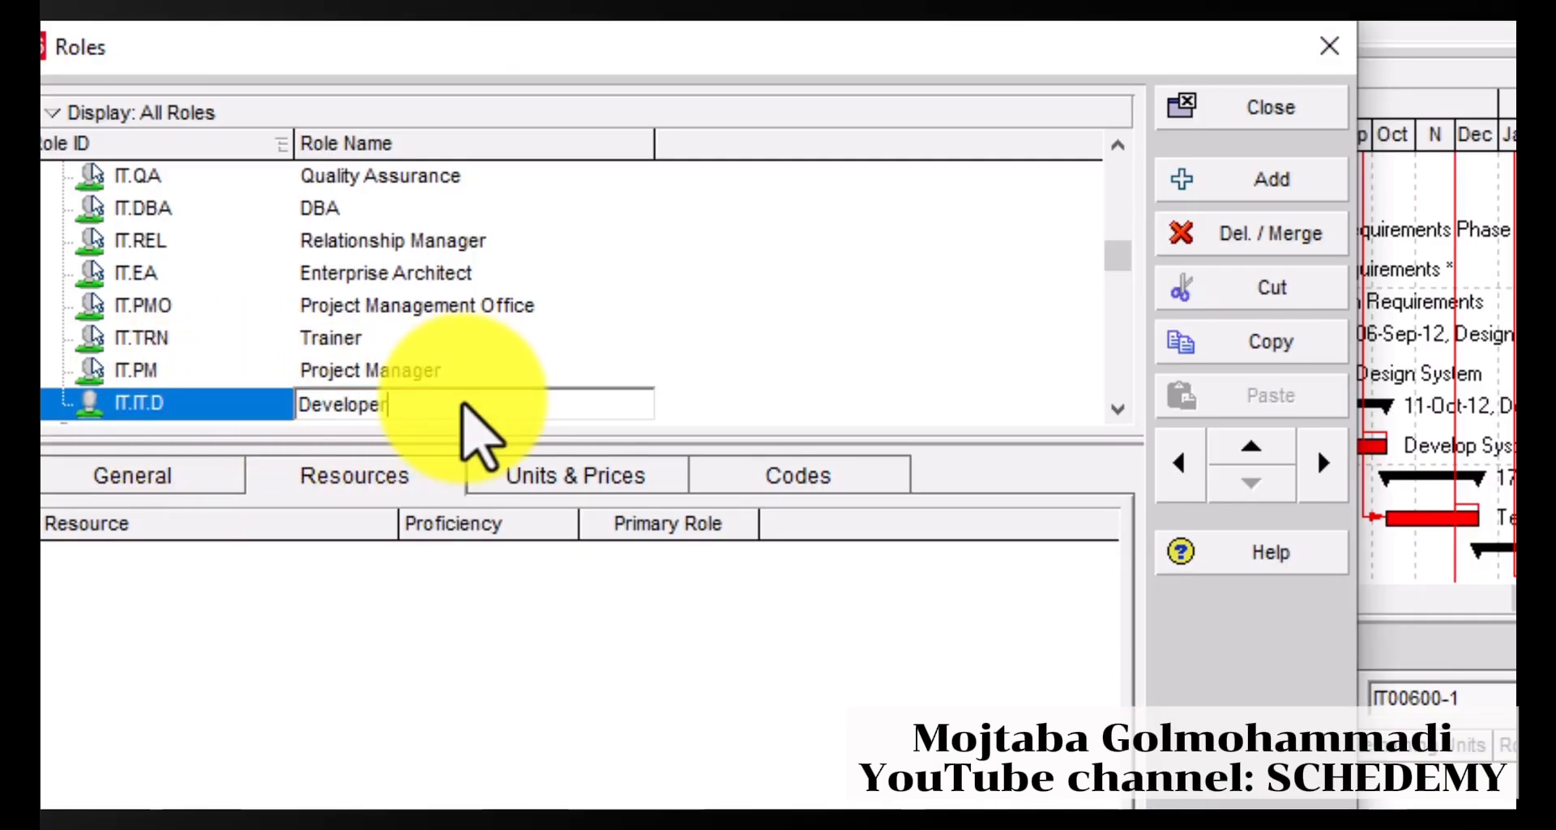
left_click(429, 652)
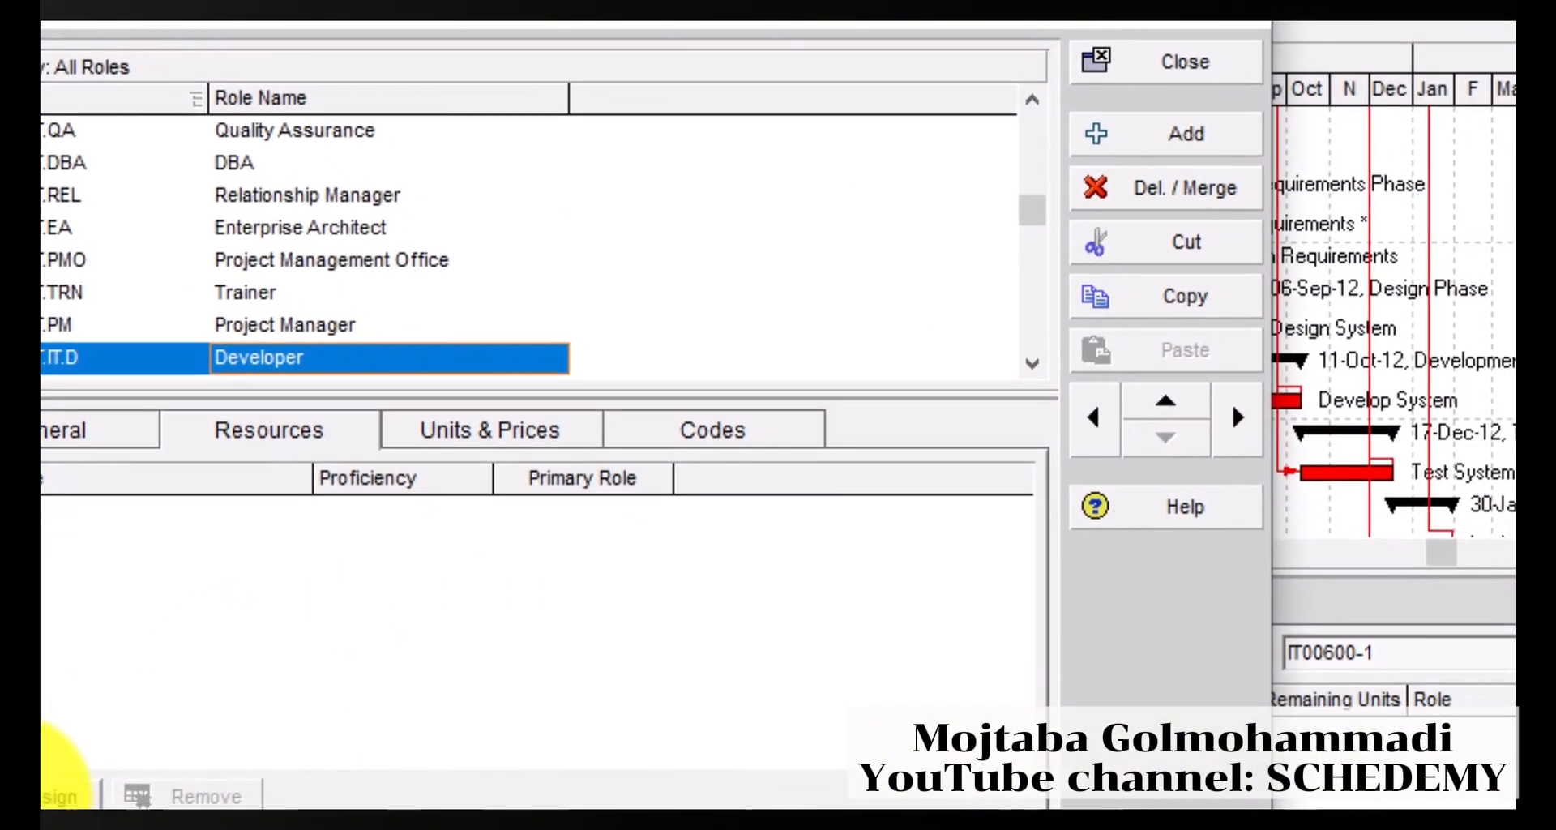
Assign the IT-D labor resource from the IT group to the Developer role.
left_click(52, 797)
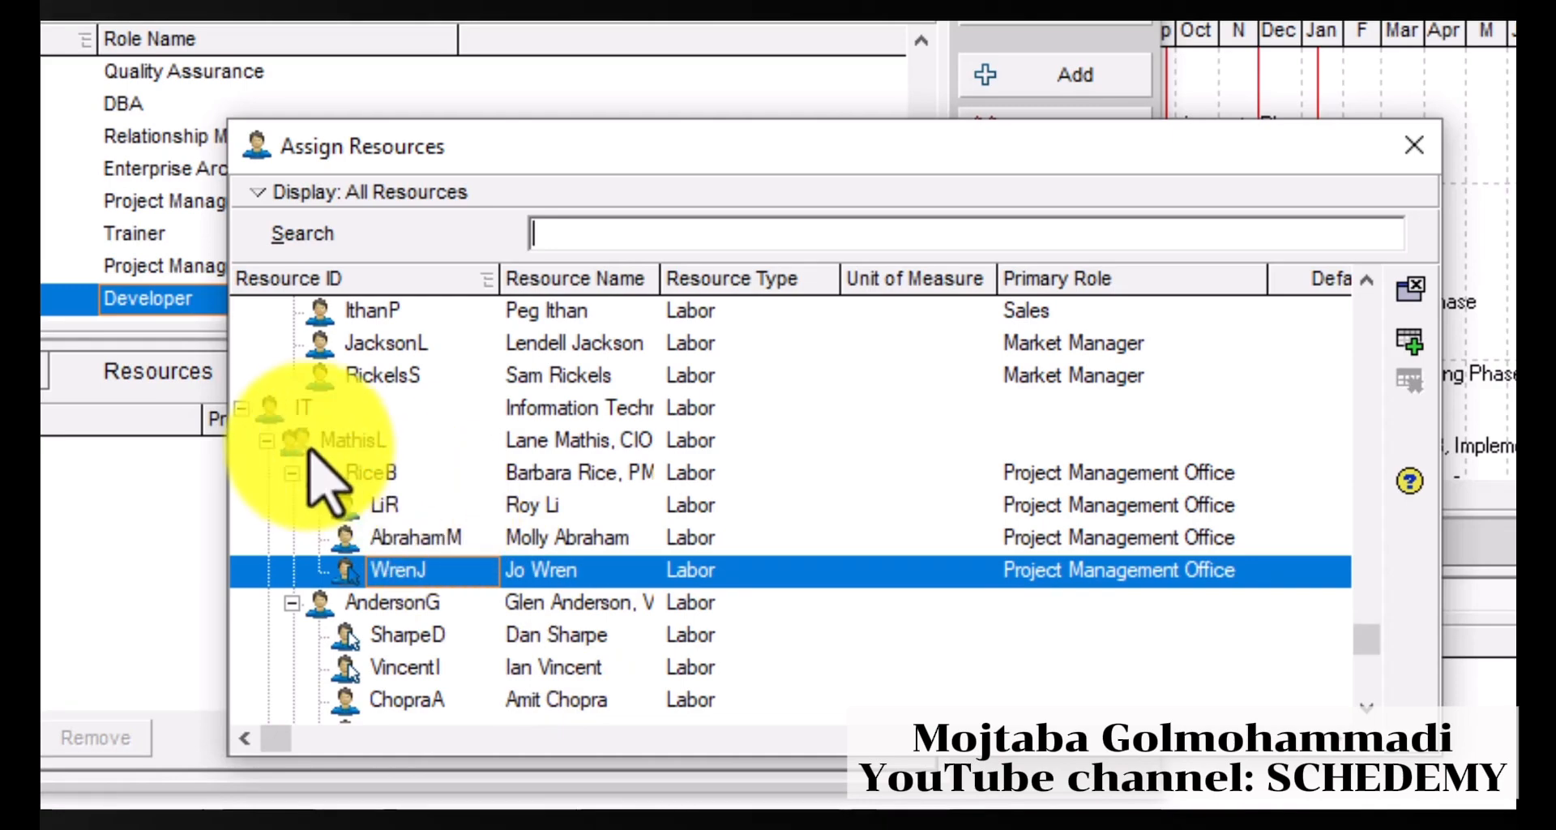
scroll(373, 535, "down", 2)
scroll(340, 490, "up", 2)
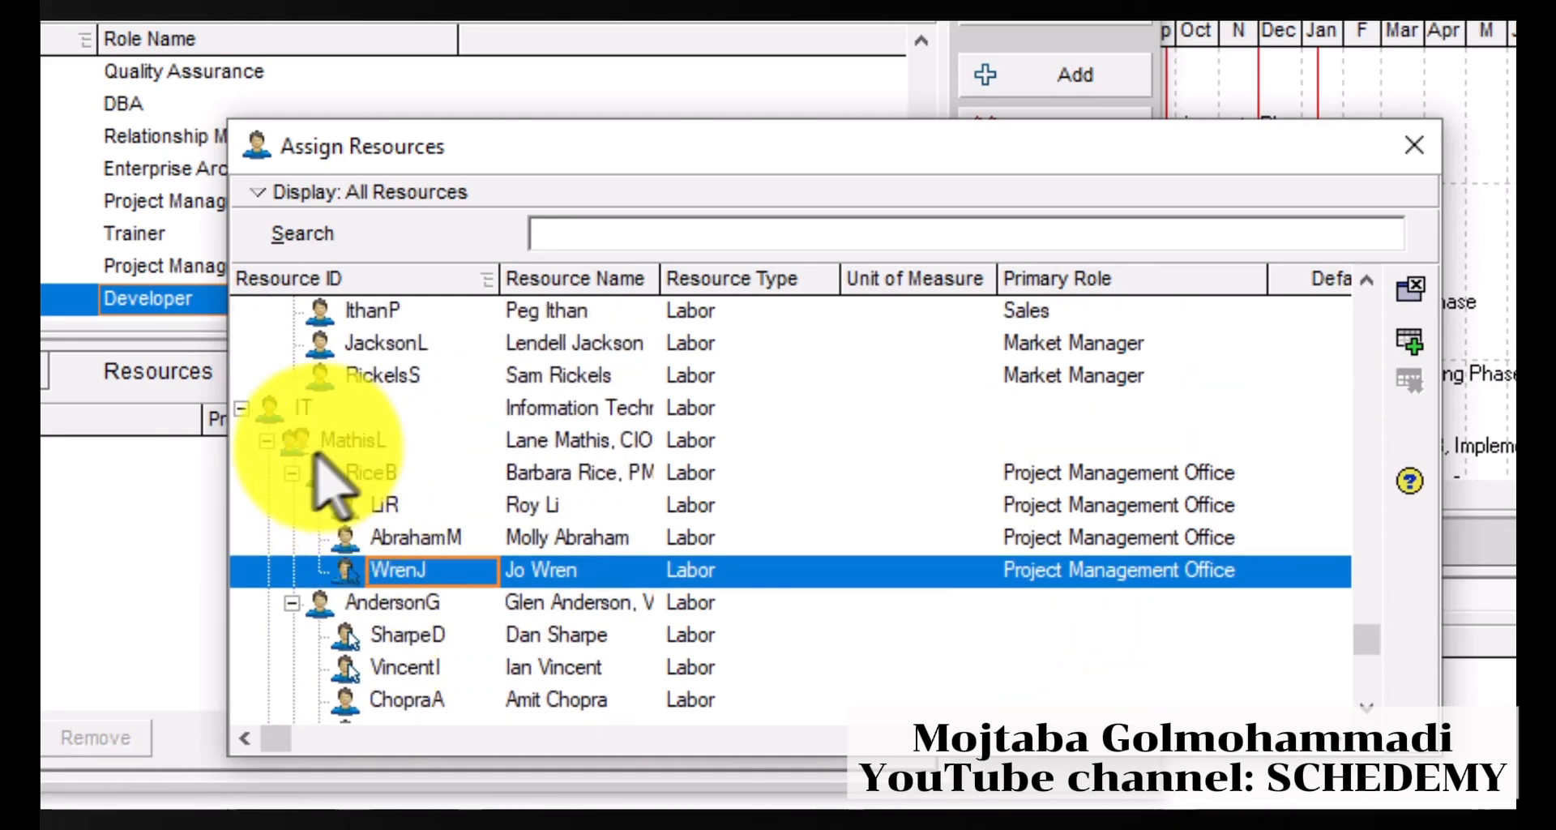
left_click(258, 442)
scroll(263, 472, "up", 2)
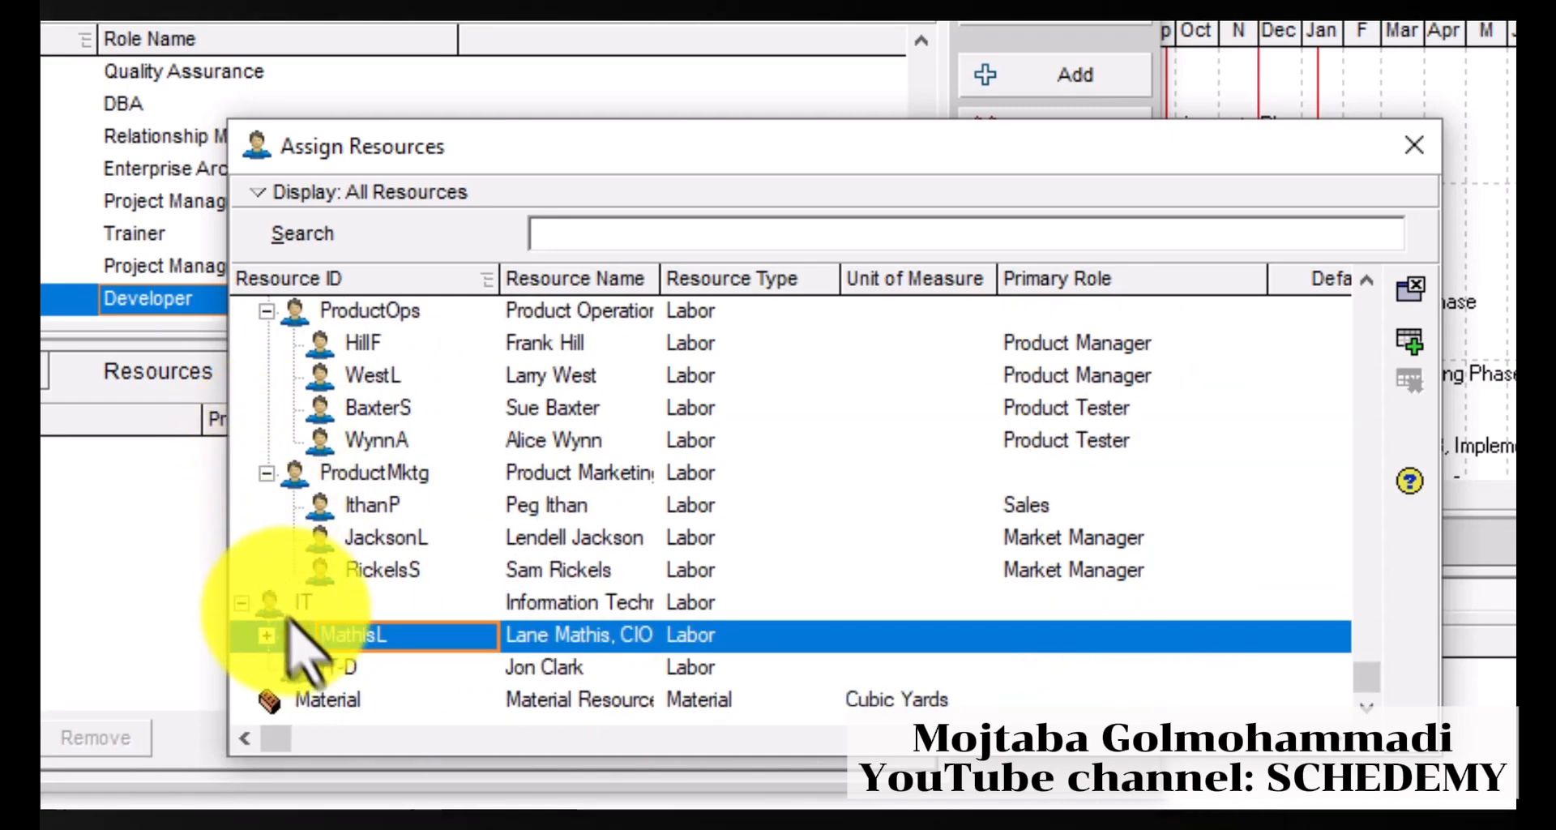
left_click(519, 668)
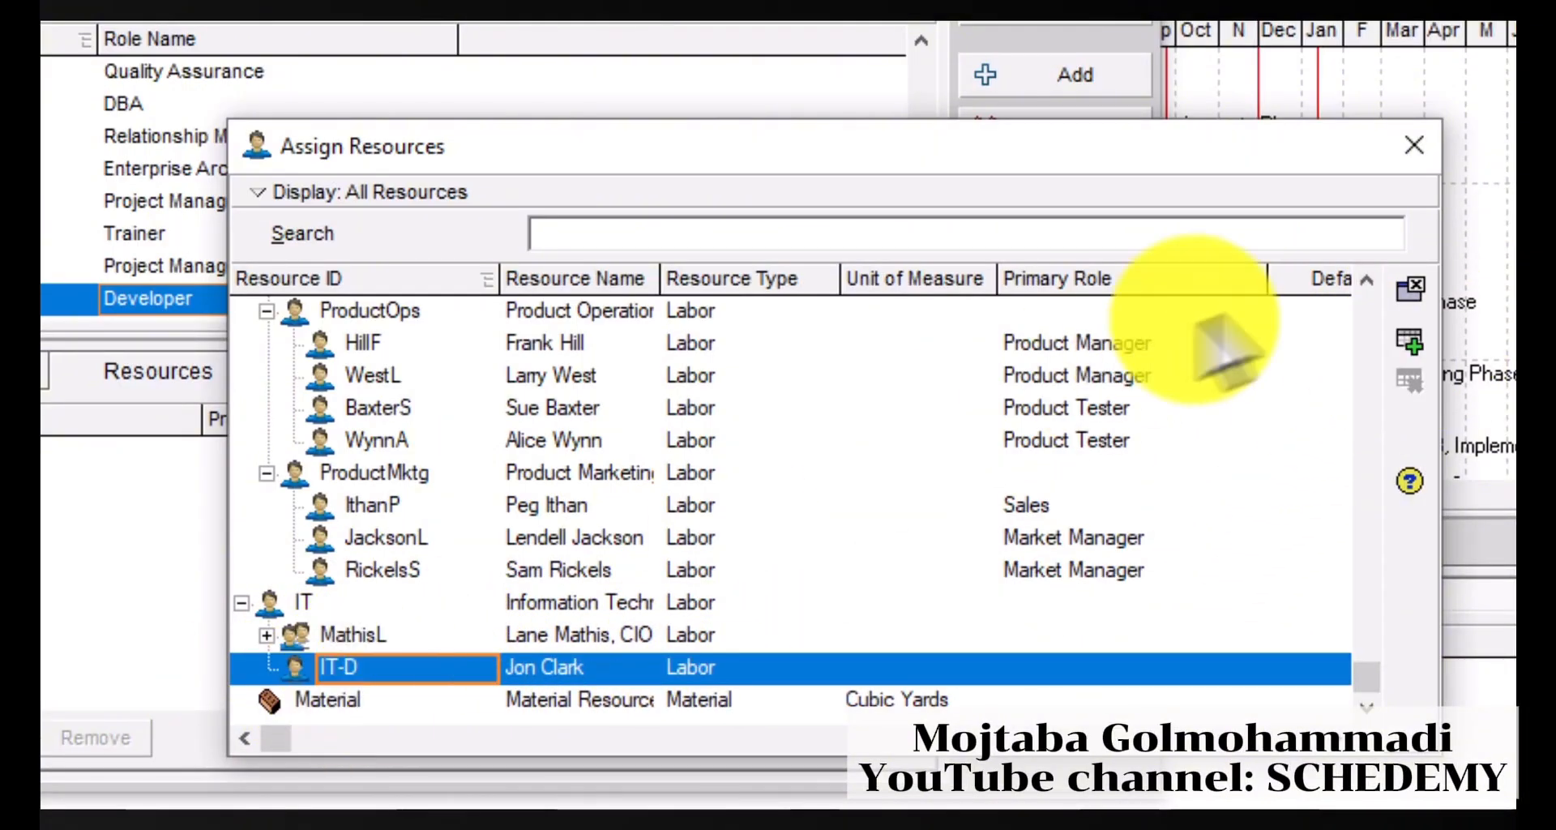
left_click(1410, 340)
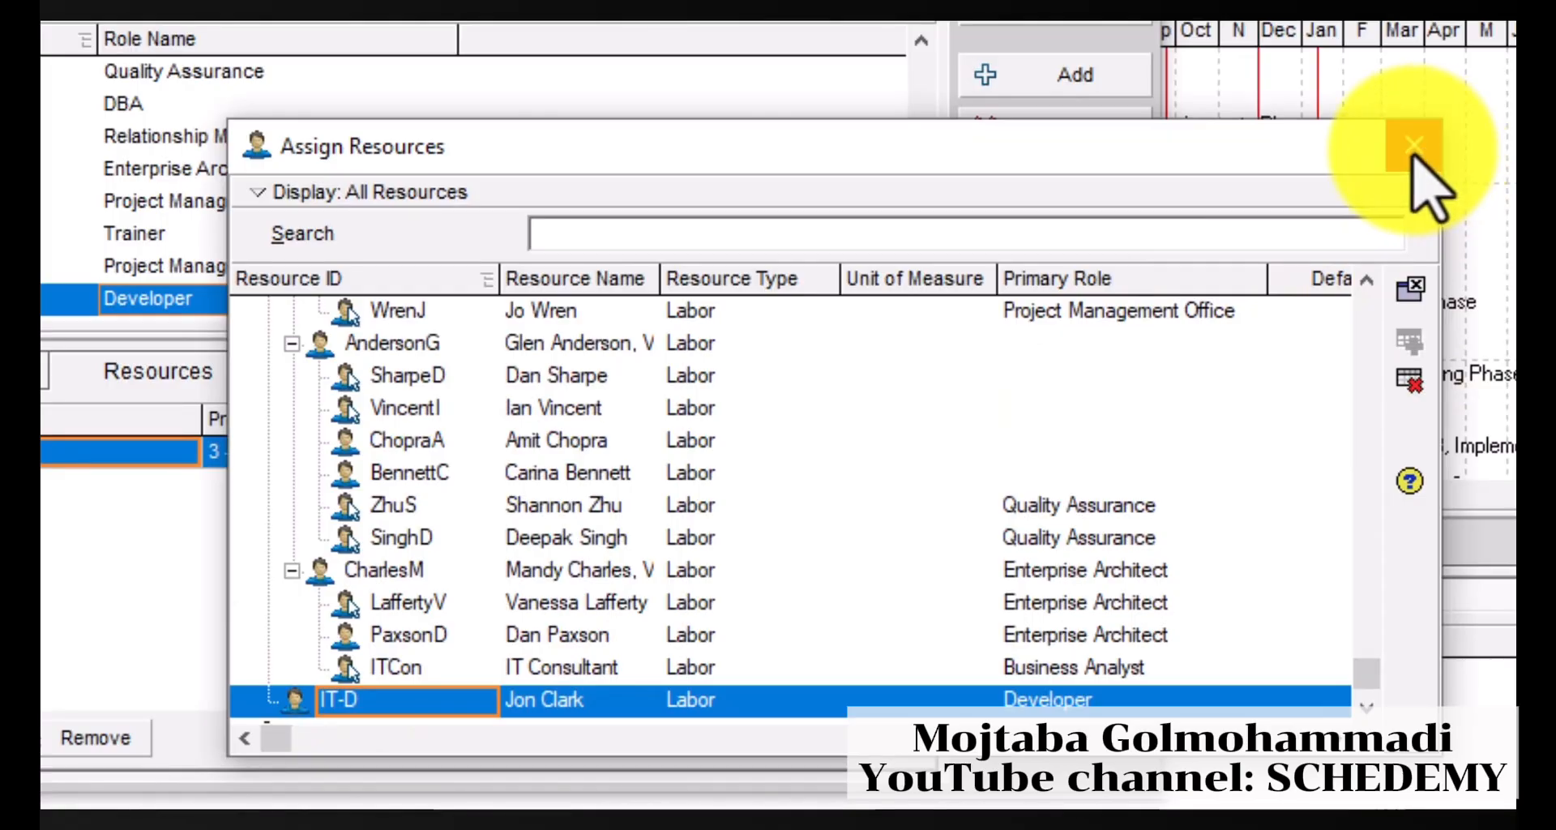
left_click(1414, 150)
Set the IT-D resource's proficiency in the Developer role to 2 - Expert and close the roles list.
left_click(262, 456)
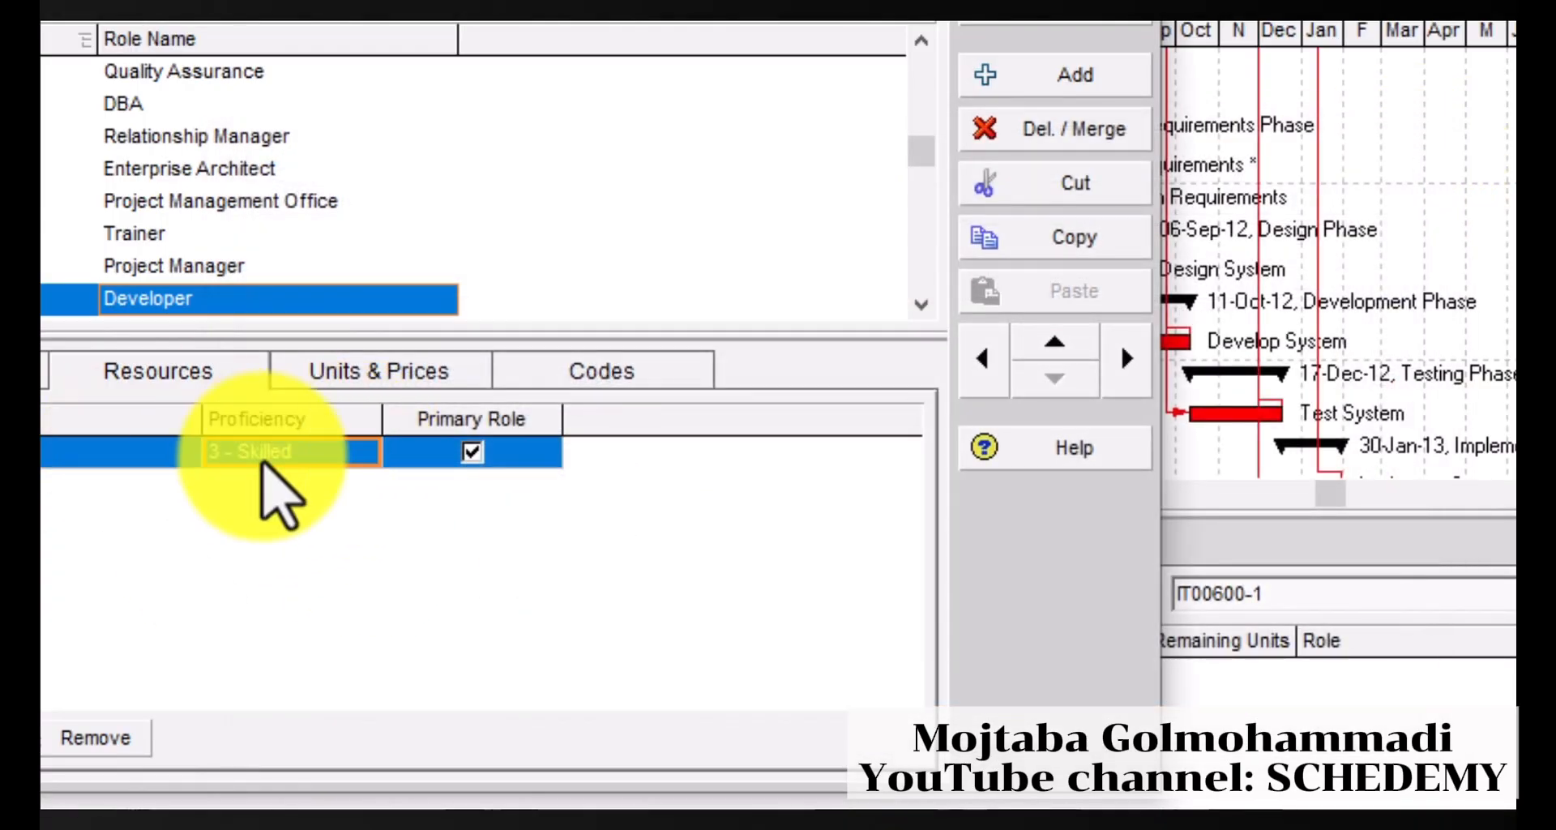
left_click(344, 458)
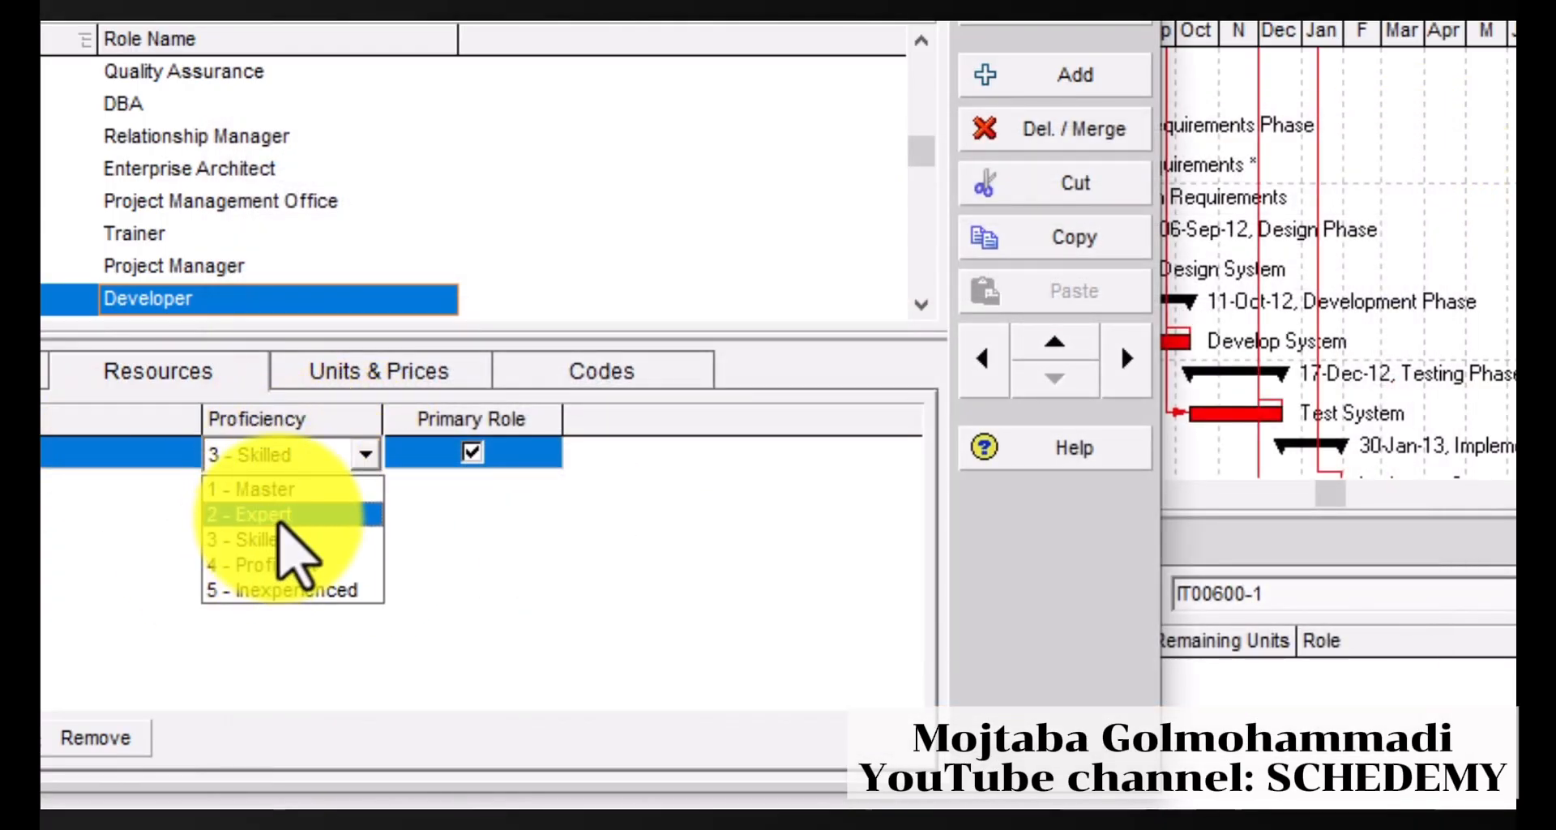
left_click(280, 519)
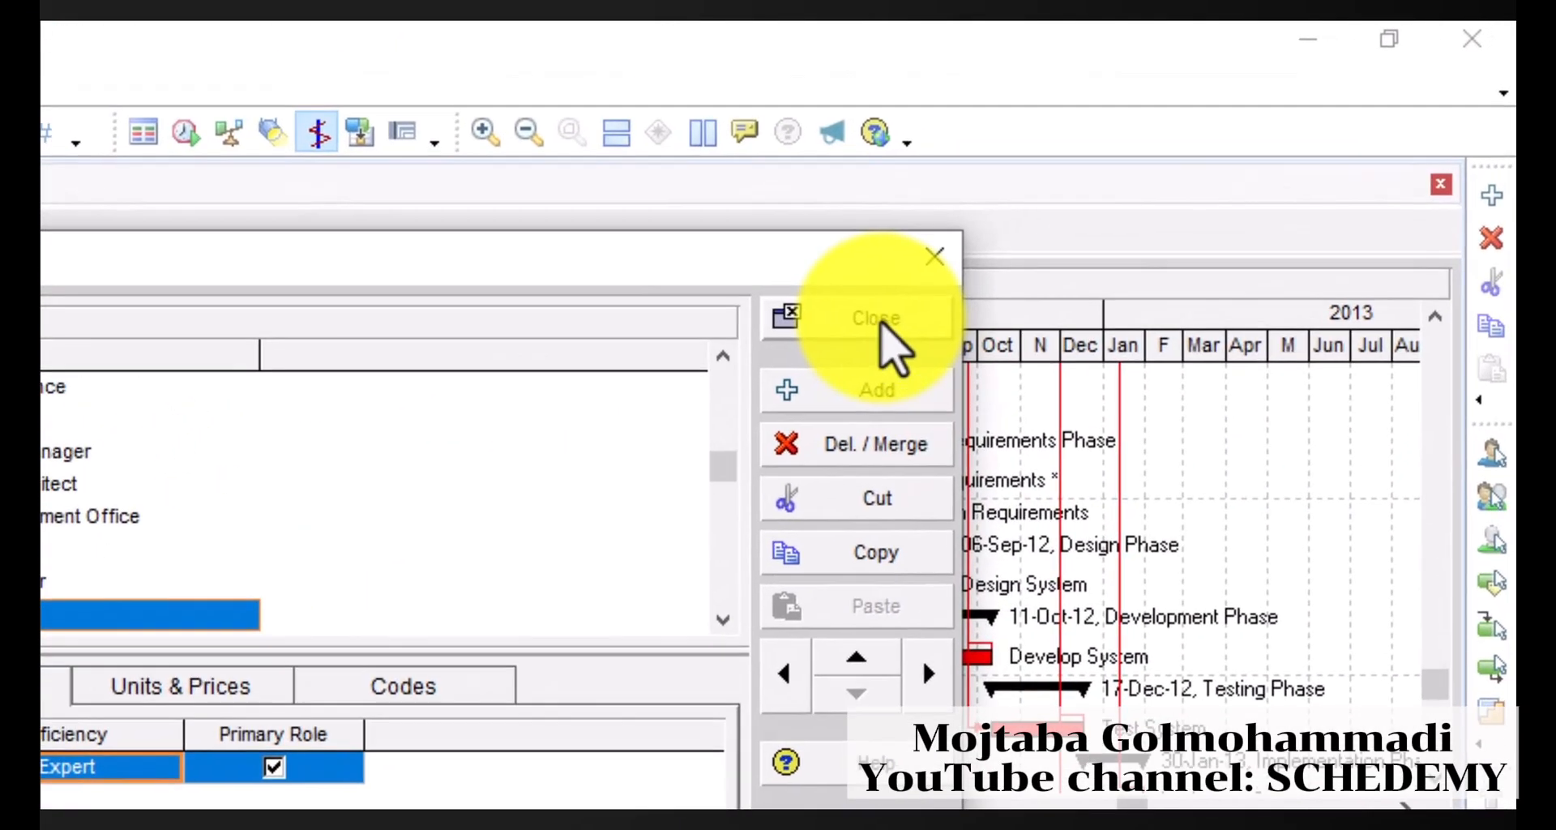
left_click(1116, 198)
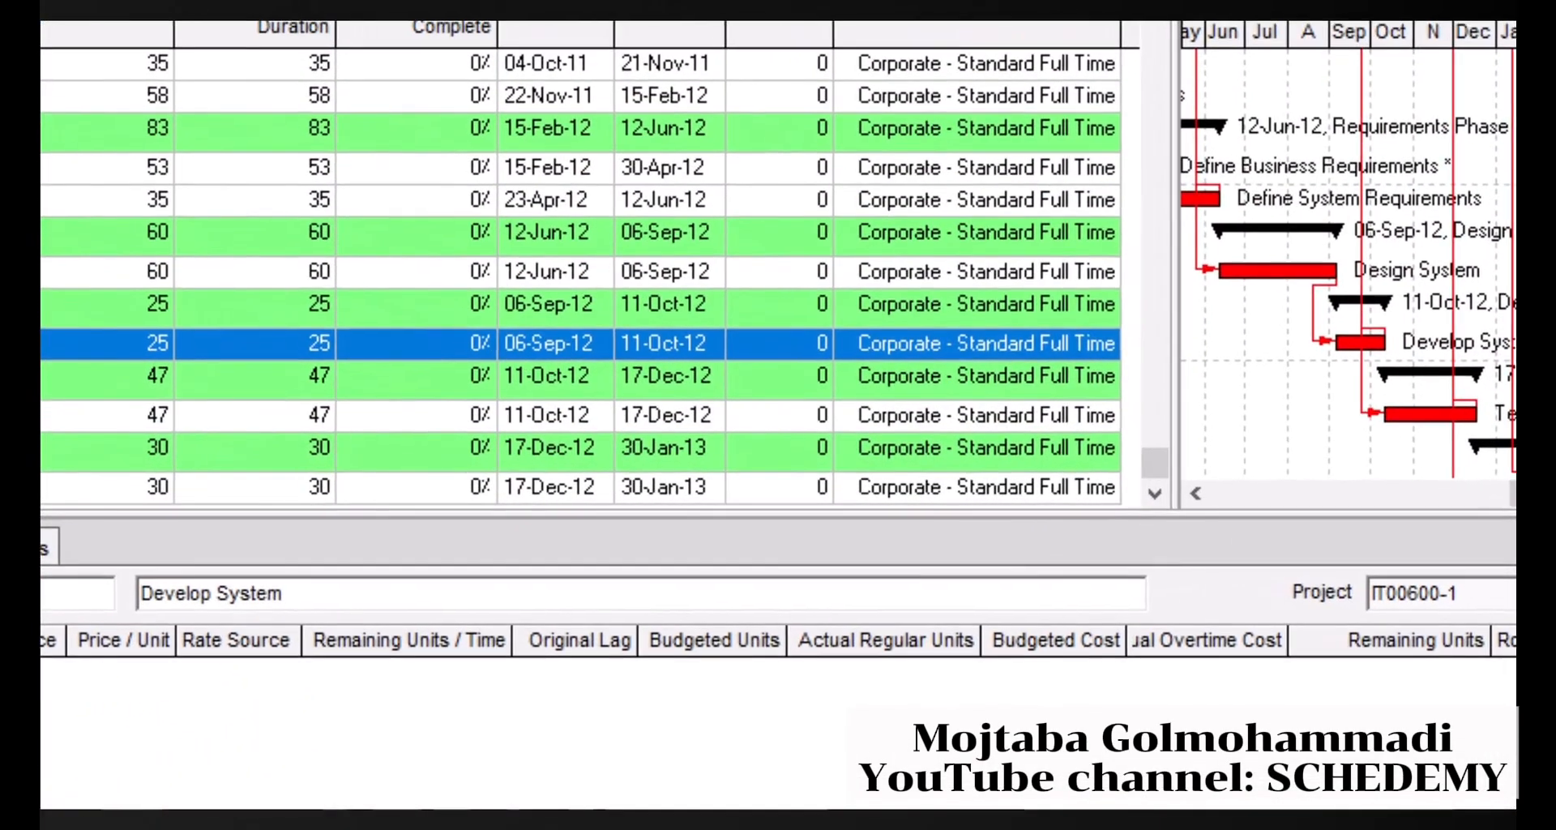
Assign the Developer role IT.IT.D to the Develop System activity.
left_click(267, 754)
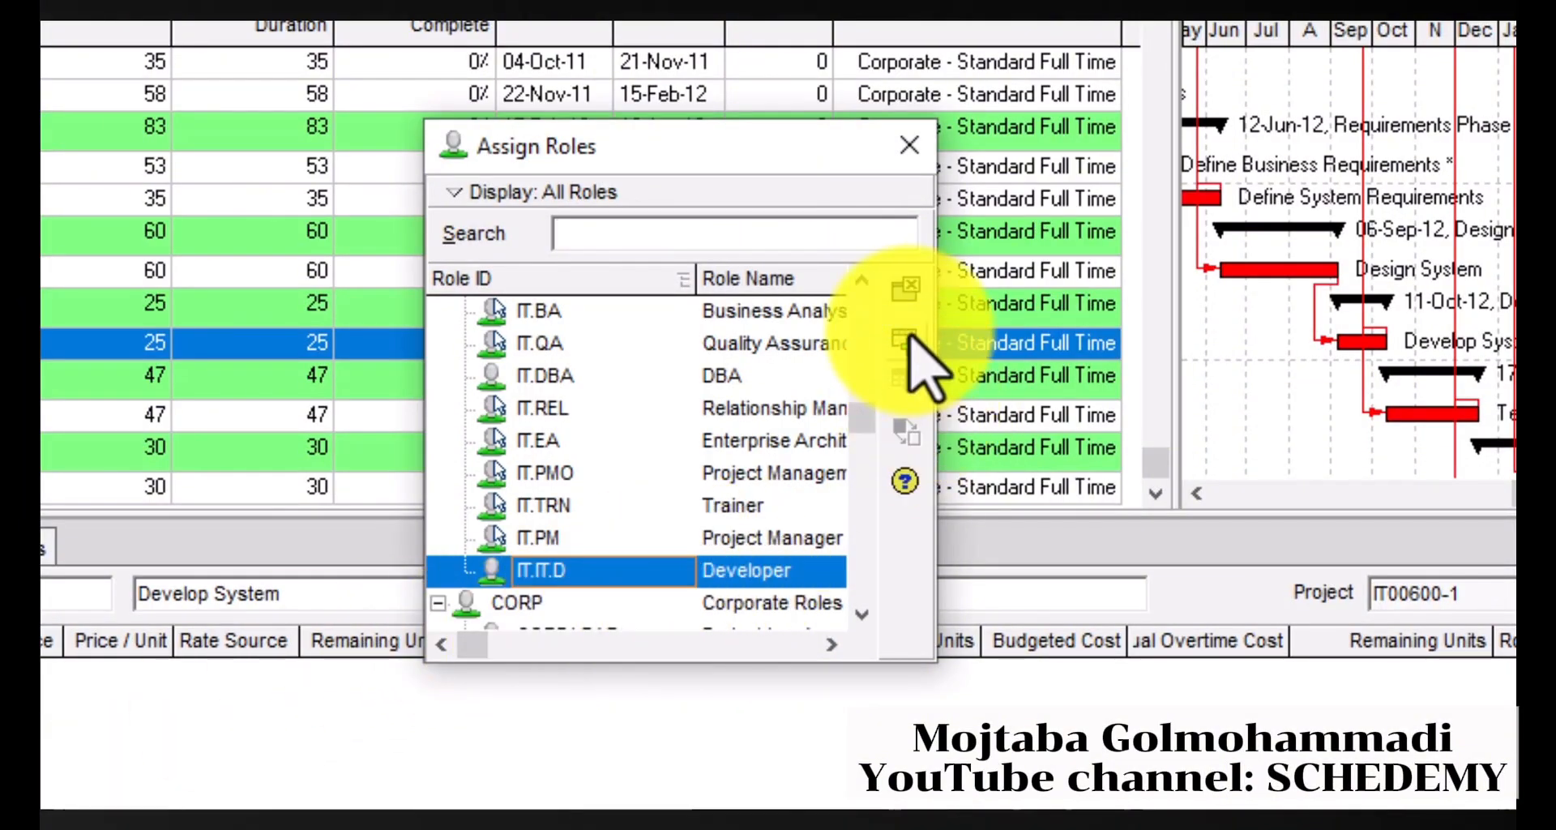
left_click(912, 299)
left_click(910, 146)
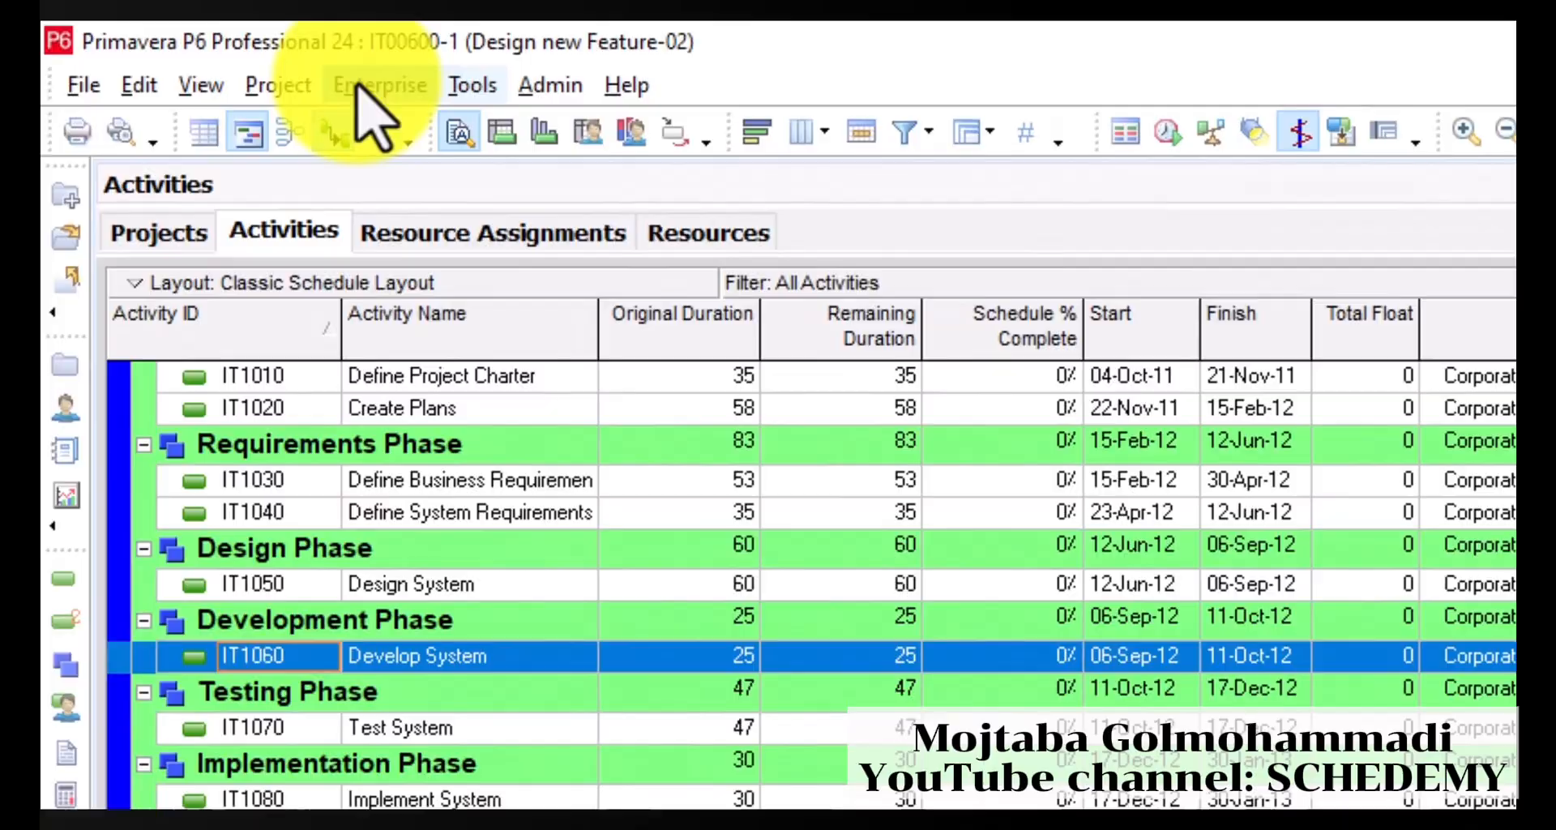
Set the Developer role's standard rate to $100.00/h and close the roles list.
left_click(244, 58)
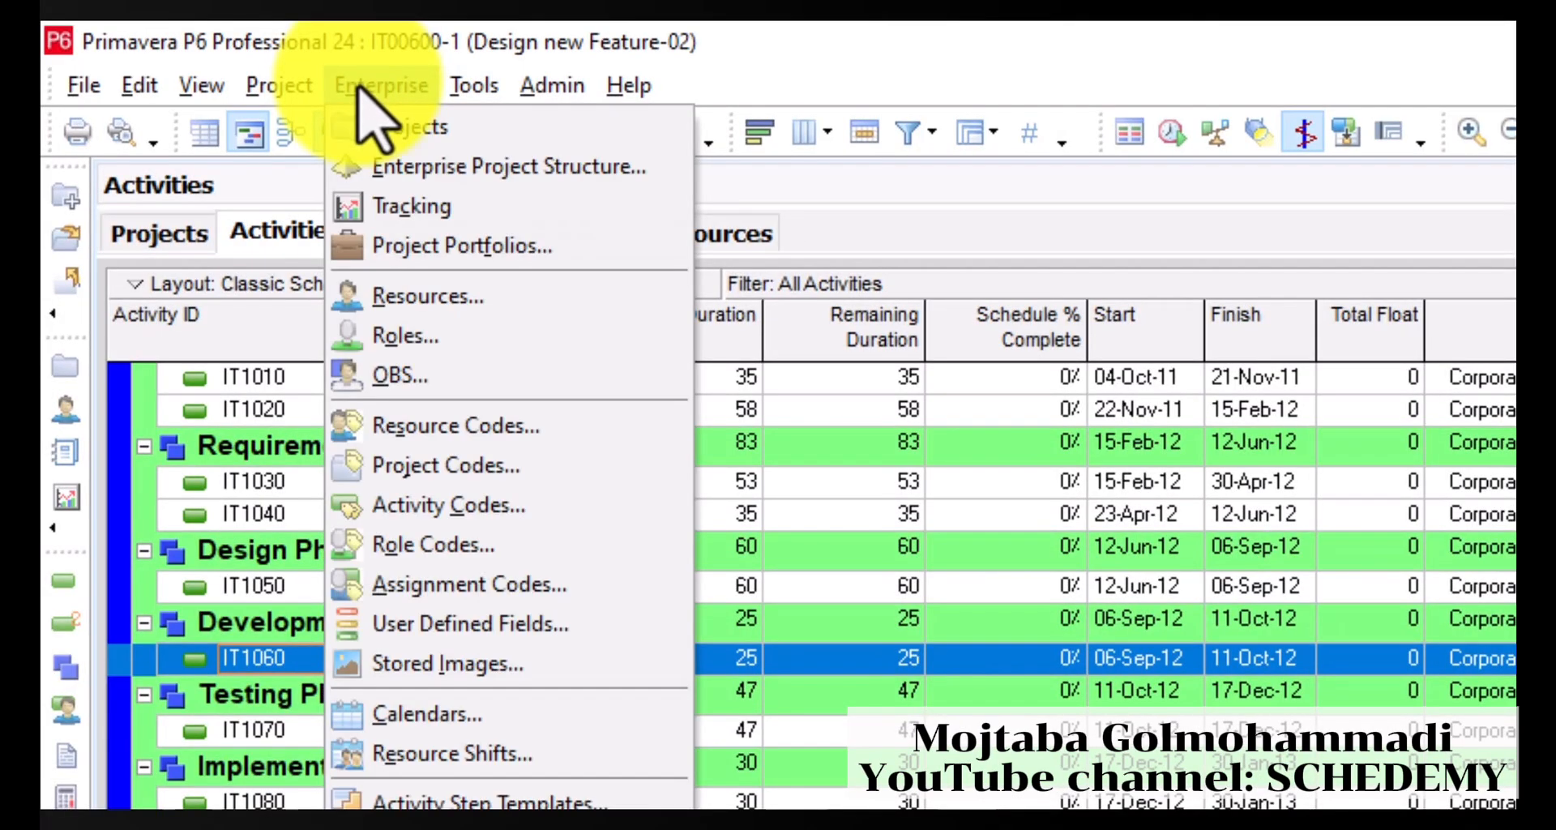
left_click(381, 334)
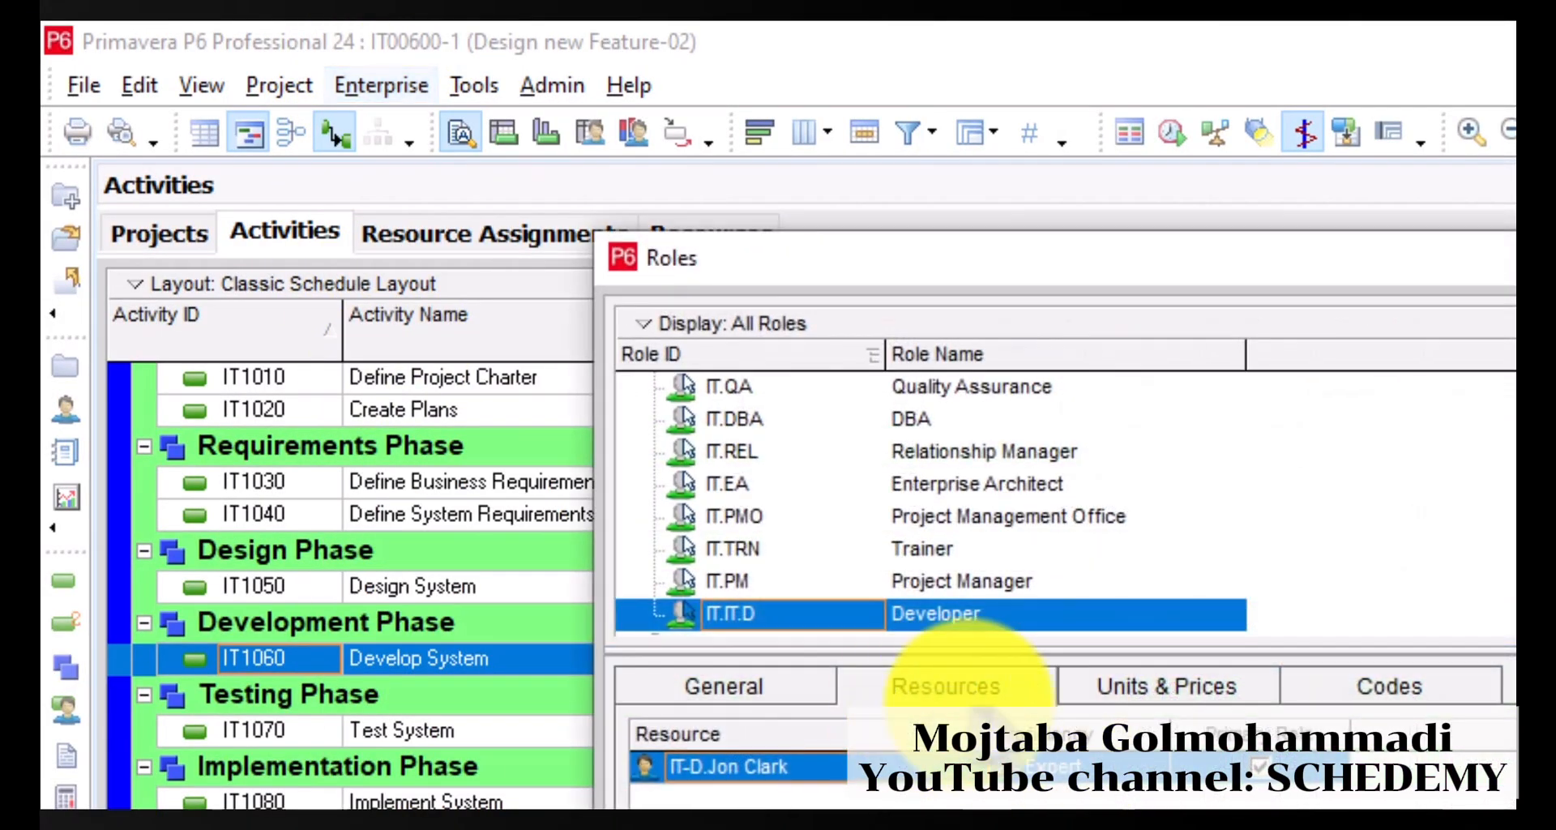
left_click(1198, 688)
left_click(1387, 823)
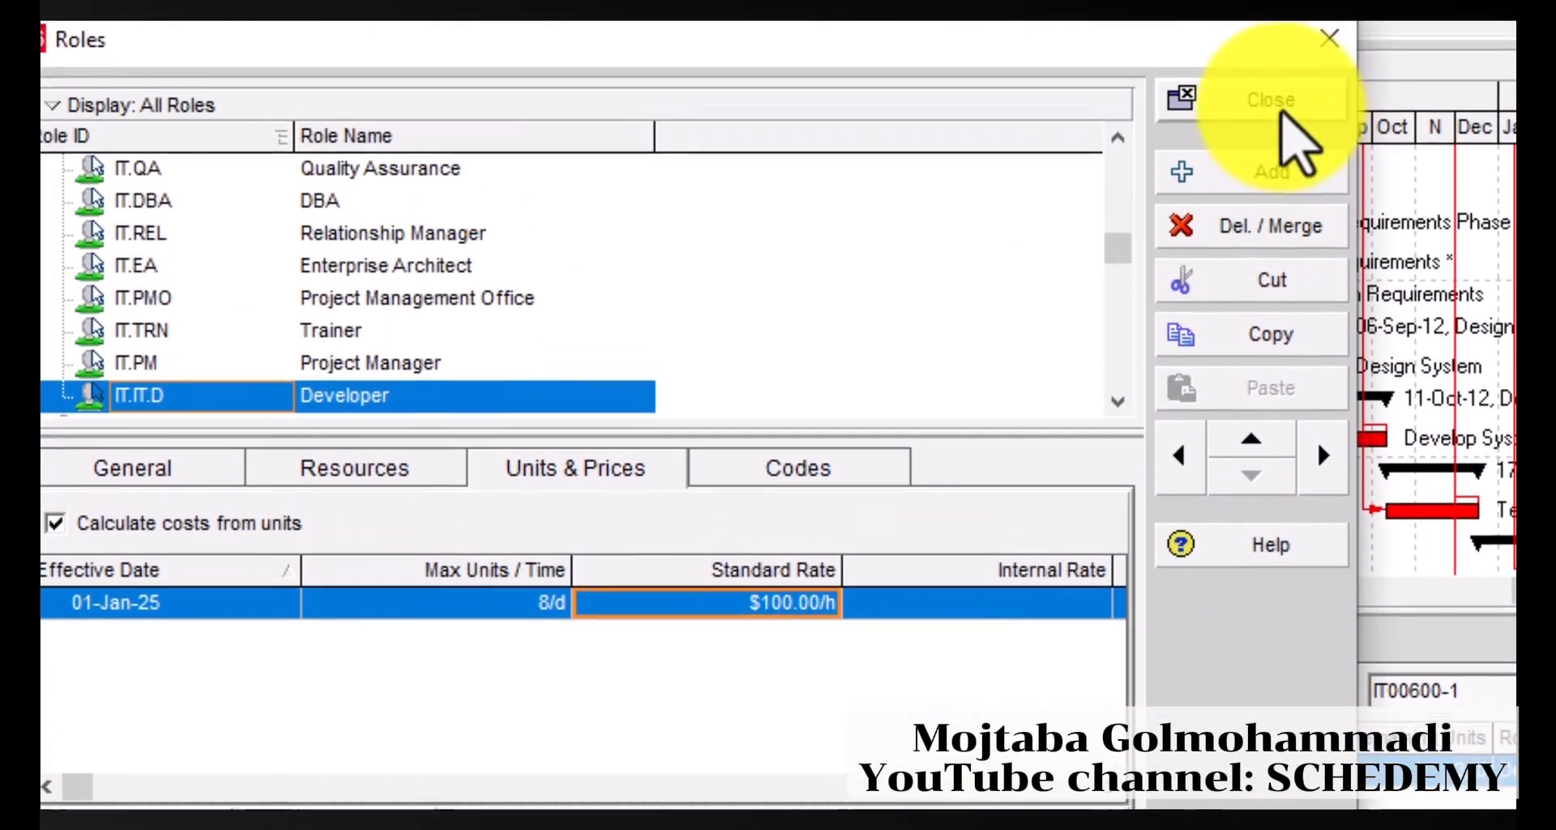
left_click(1278, 109)
left_click(694, 557)
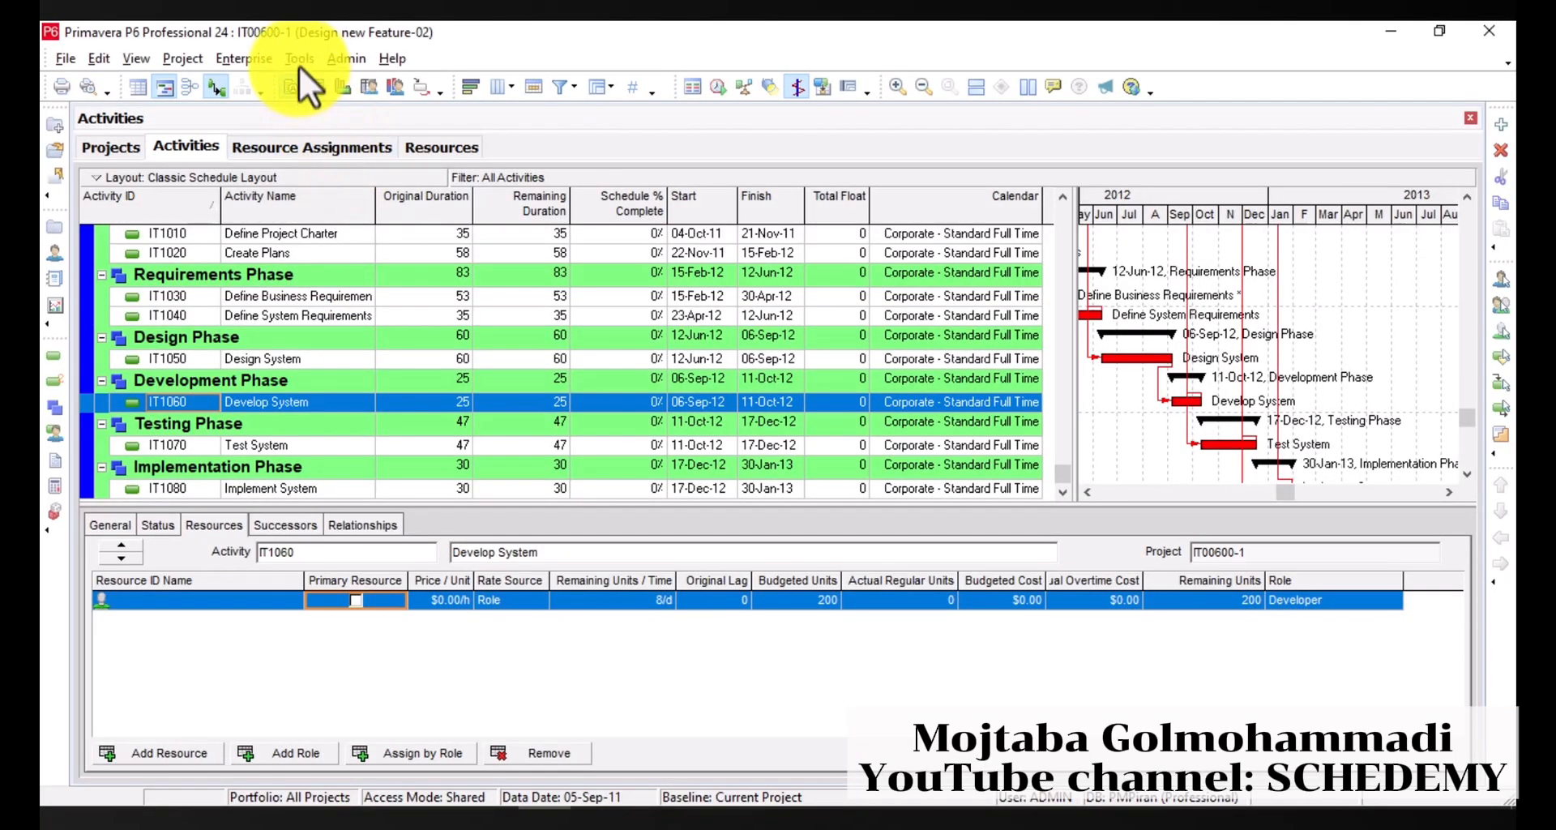
Recalculate the project's assignment costs with overtime factor synchronization enabled.
left_click(298, 62)
mouse_move(333, 59)
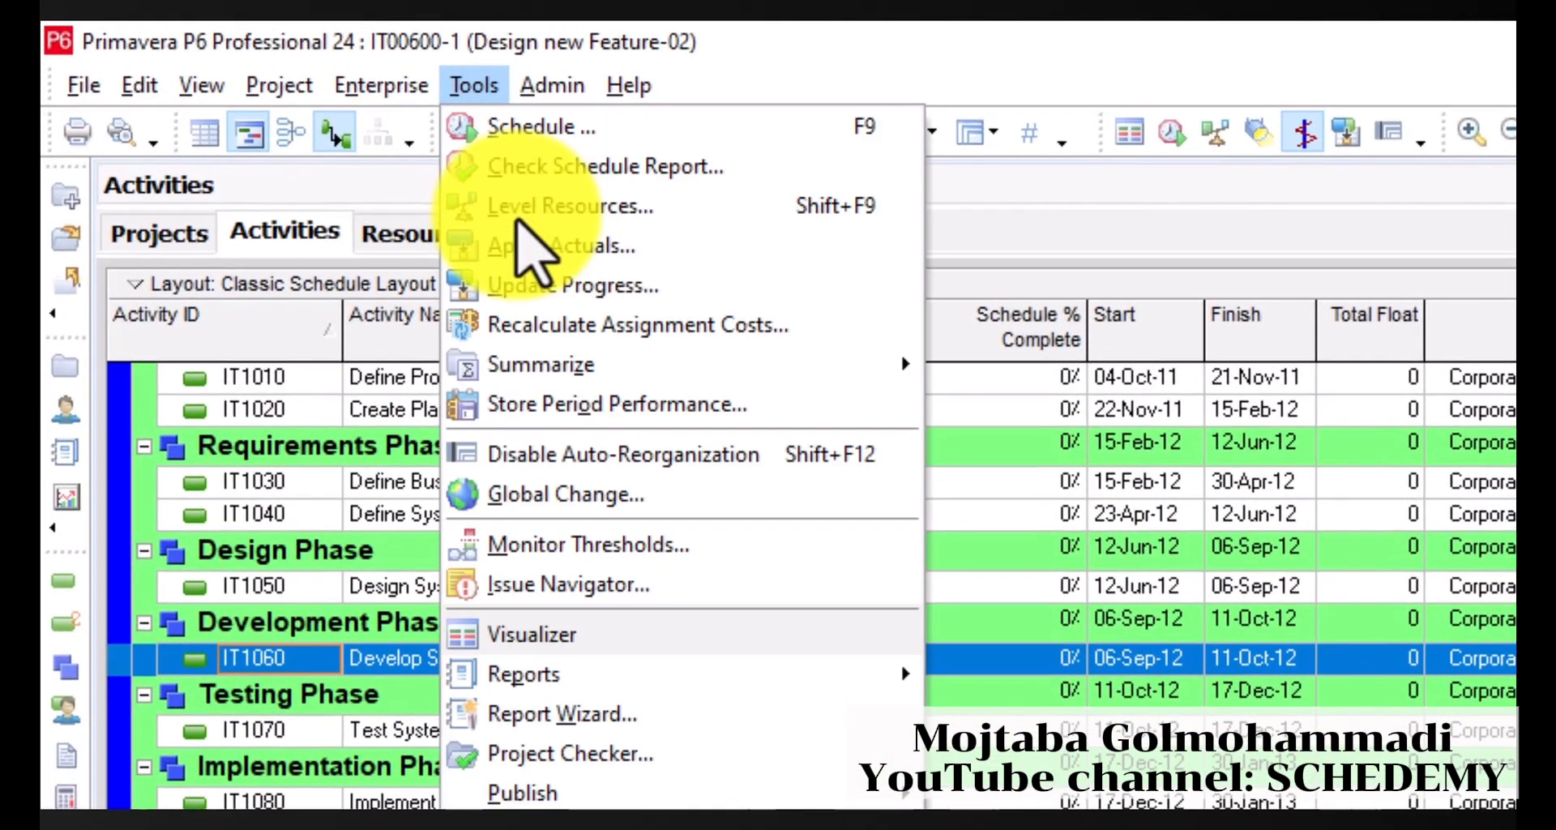
left_click(613, 326)
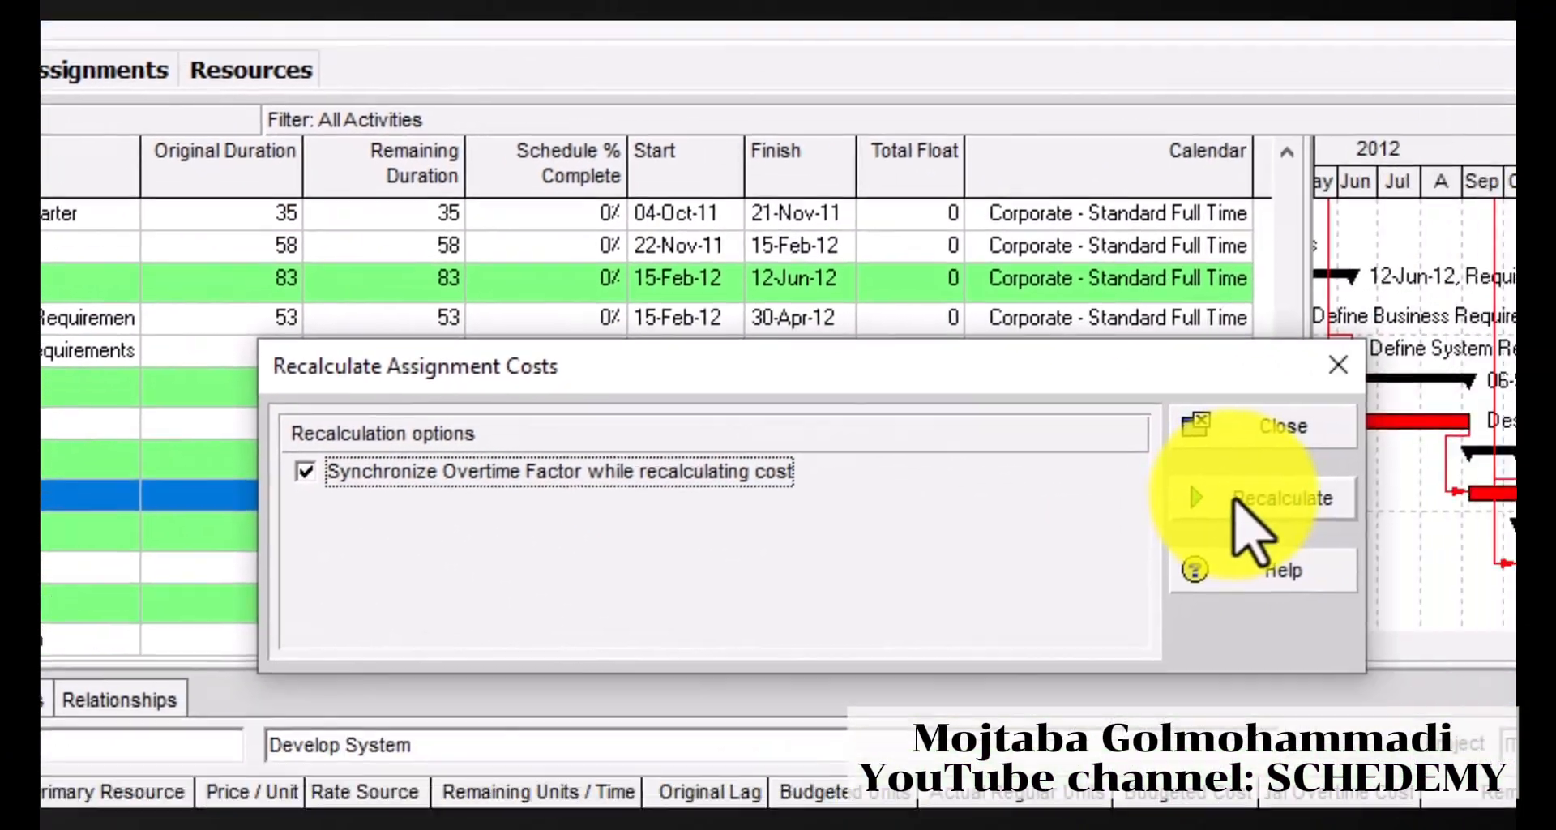
left_click(1555, 656)
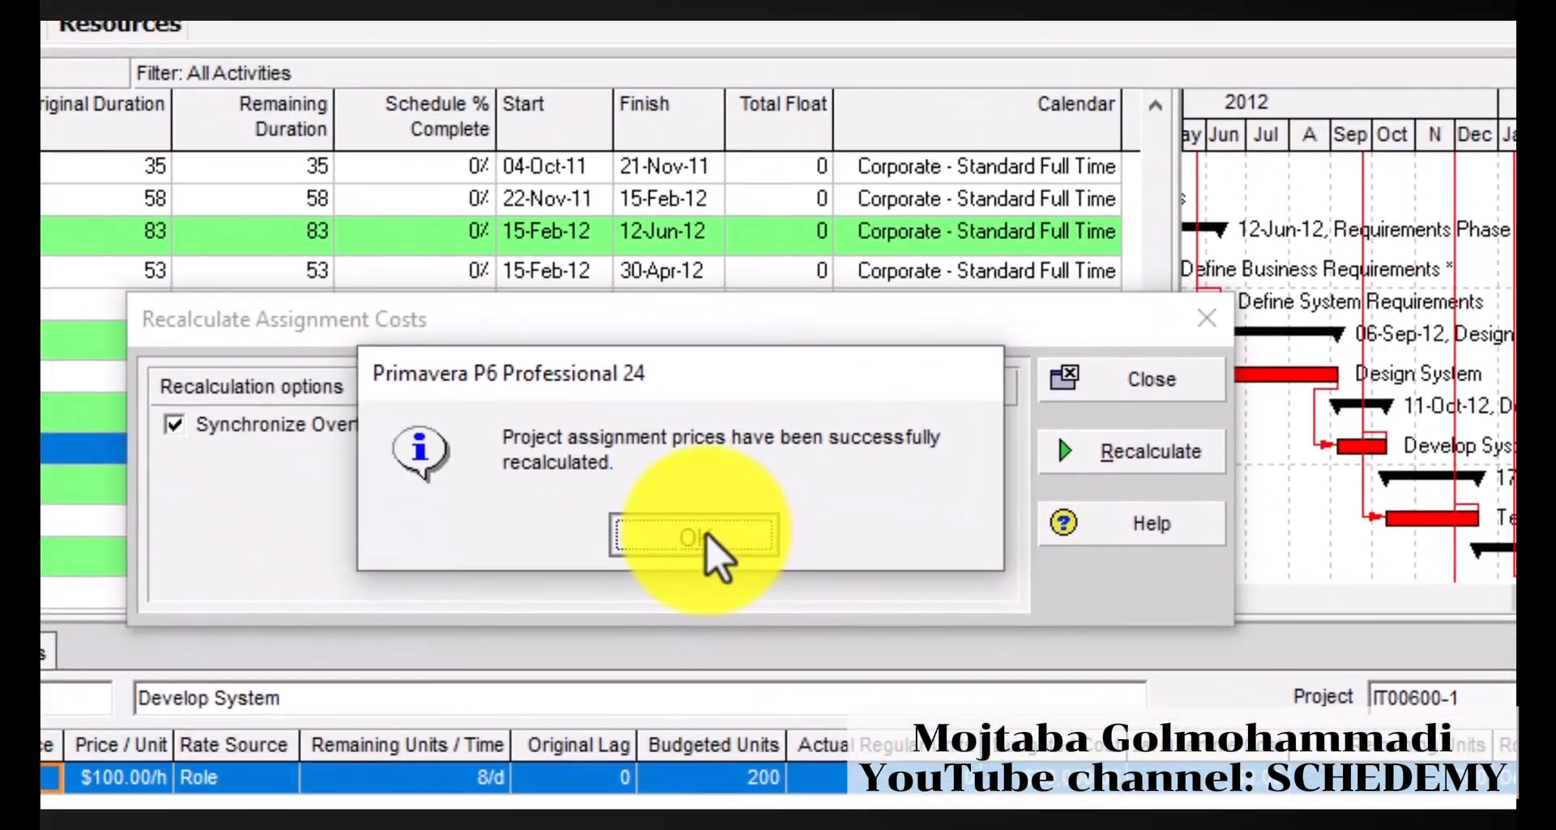
left_click(697, 534)
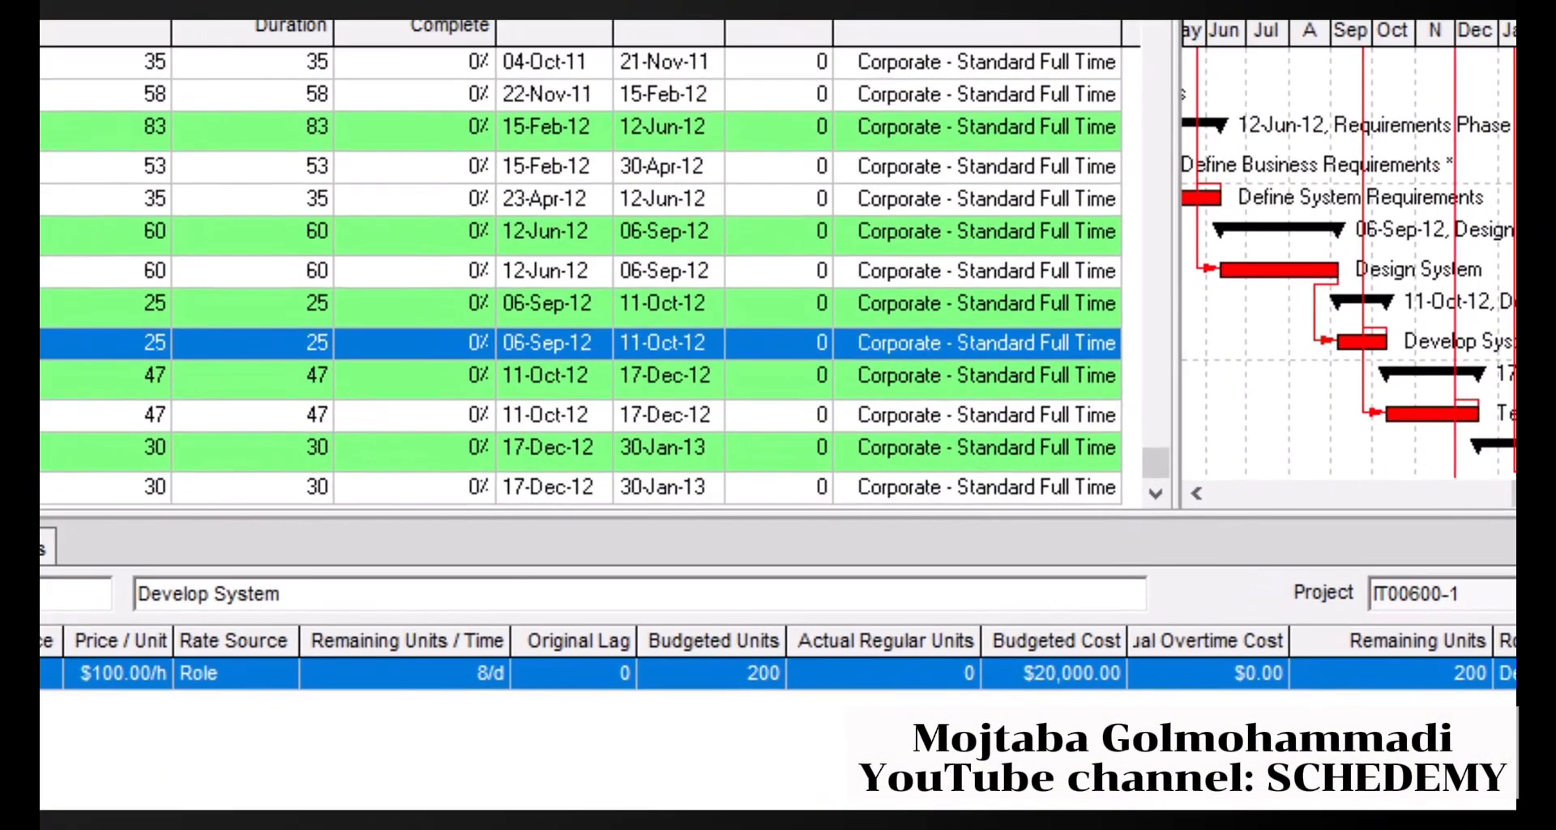
Select the IT-D resource to fill the Developer role assignment on the Develop System activity.
double_click(65, 637)
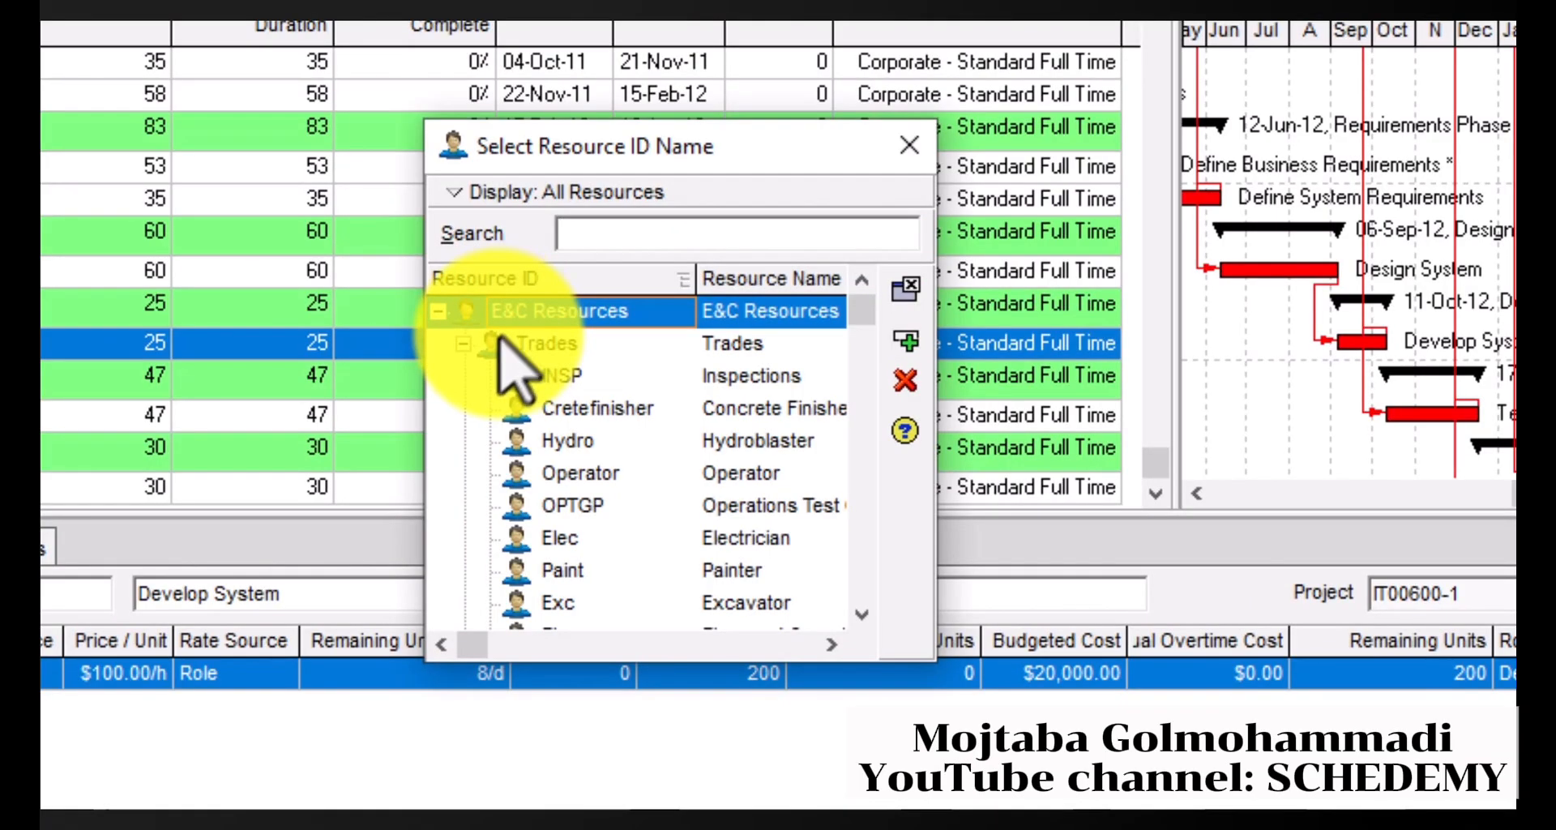
left_click(582, 235)
type("jo")
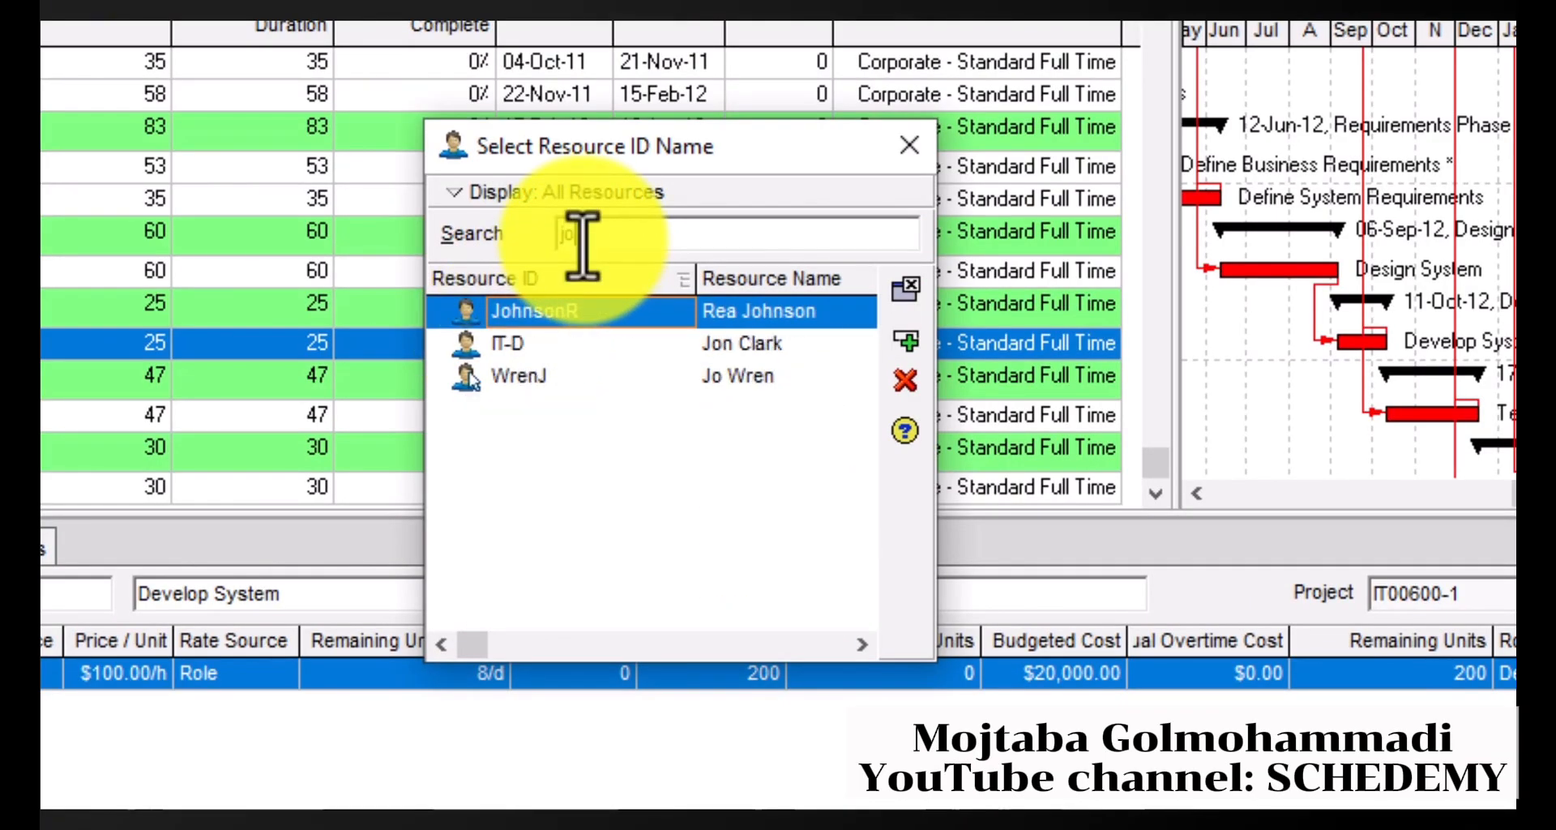
left_click(741, 346)
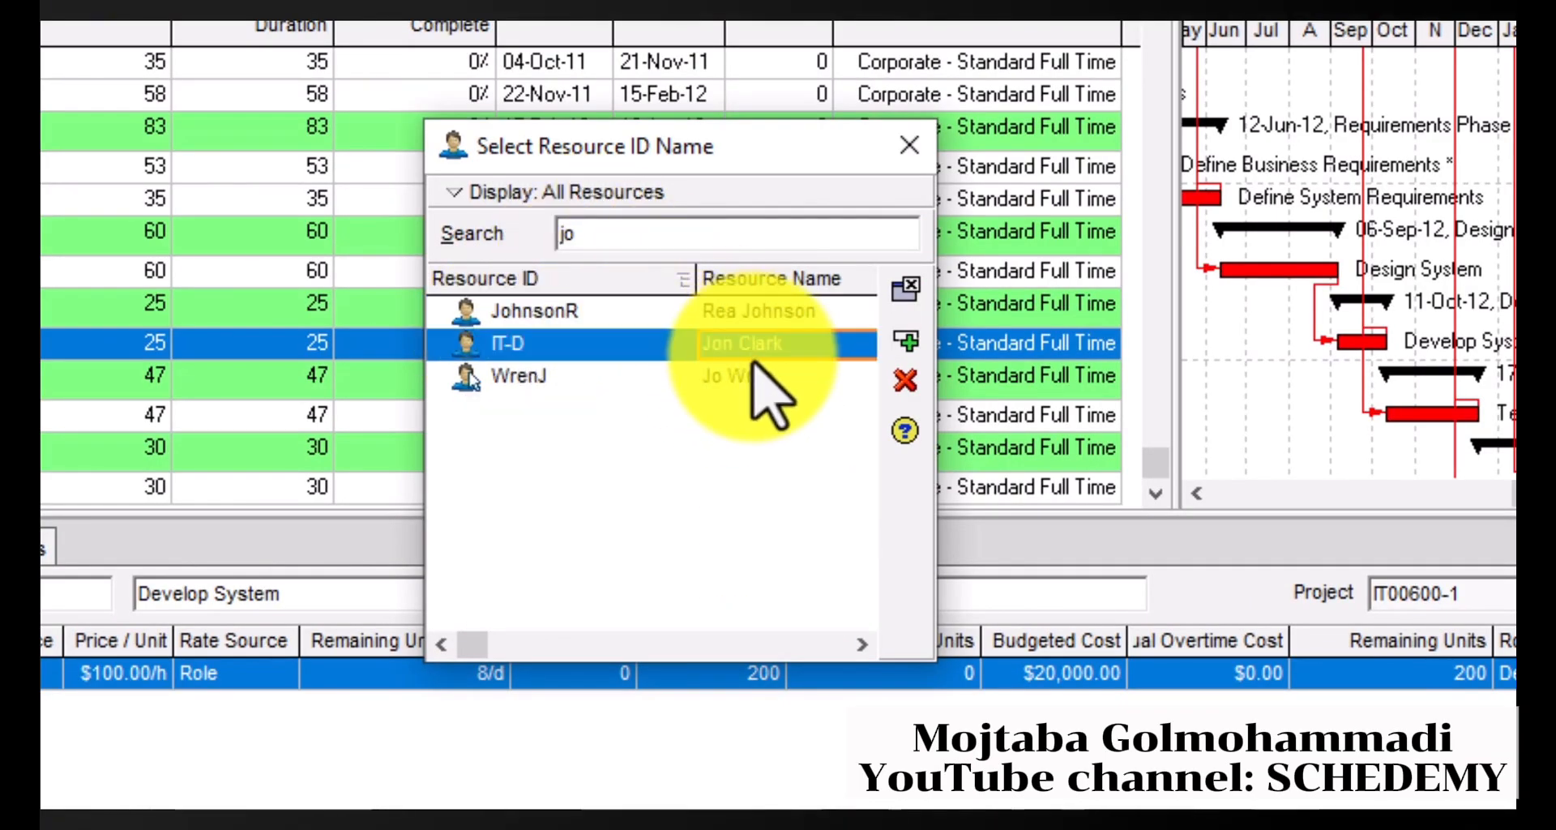
left_click(909, 350)
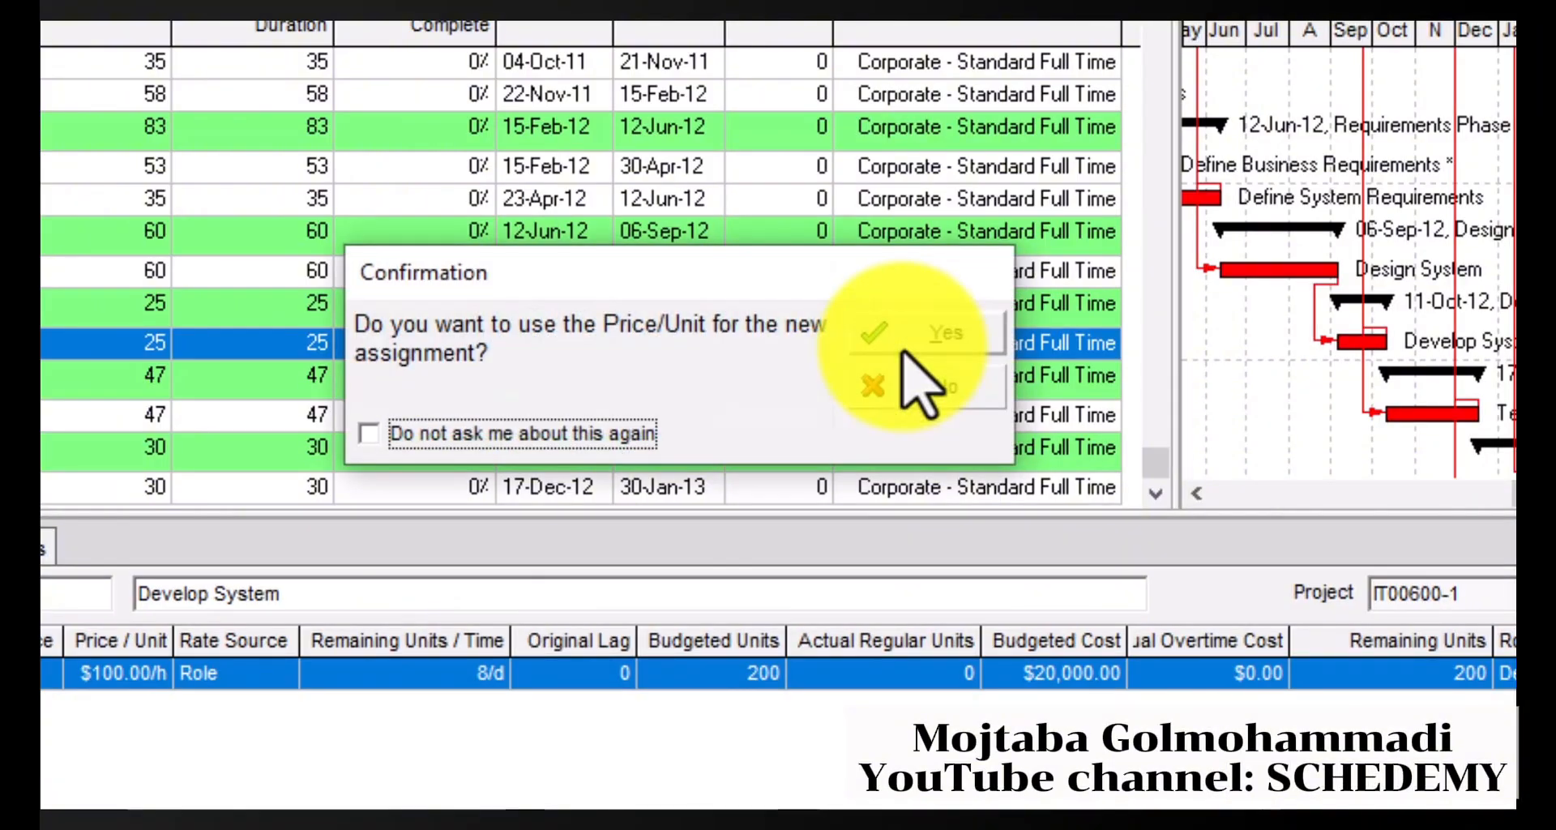
Accept the new assignment's Price/Unit and the new resource's Units Per Time and Overtime Factor, without being asked again.
left_click(370, 435)
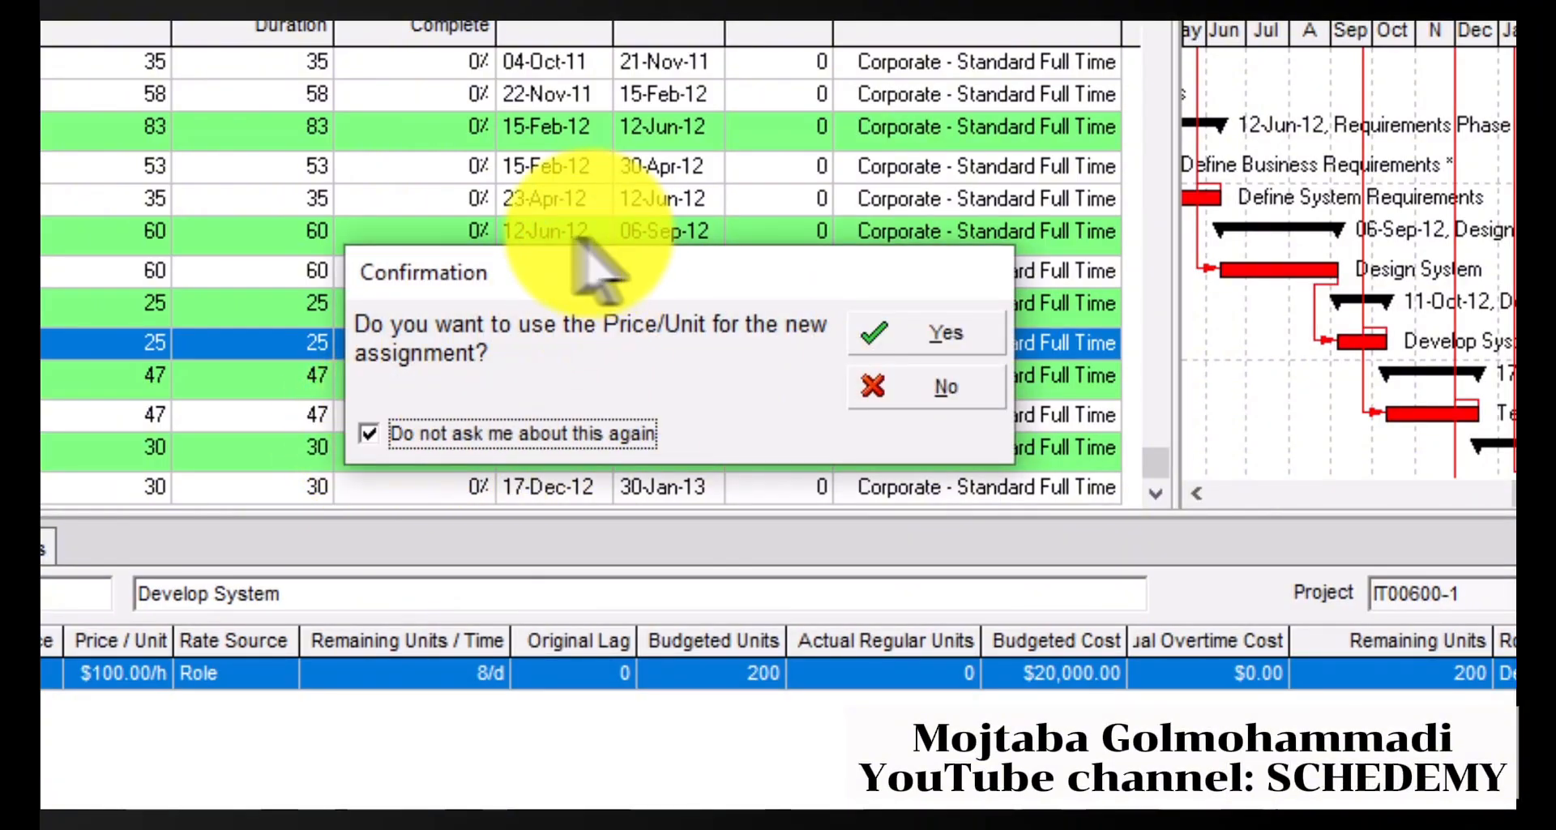
left_click(928, 342)
left_click(636, 438)
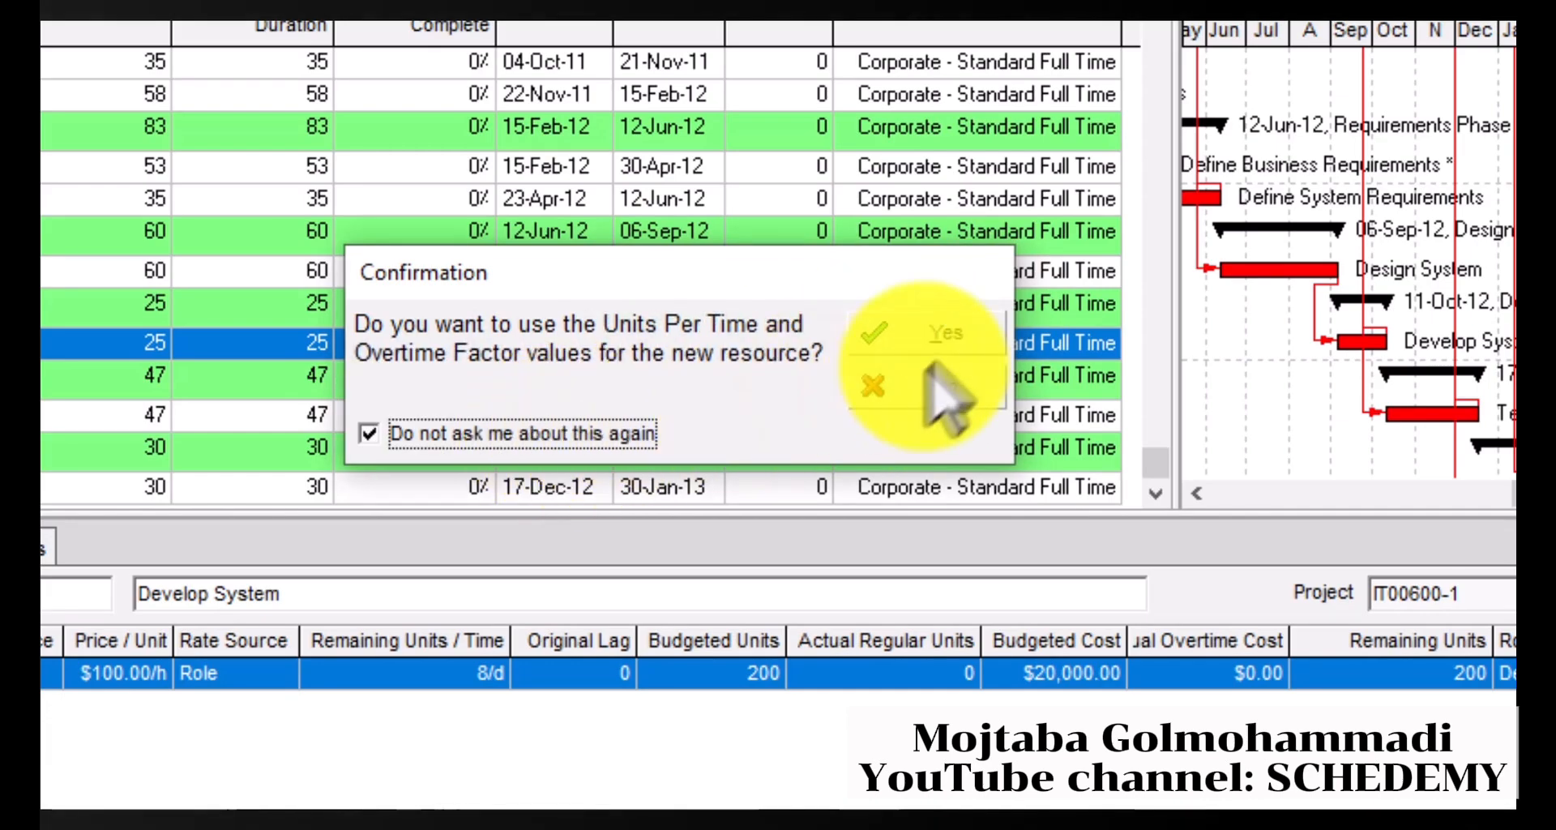
left_click(908, 332)
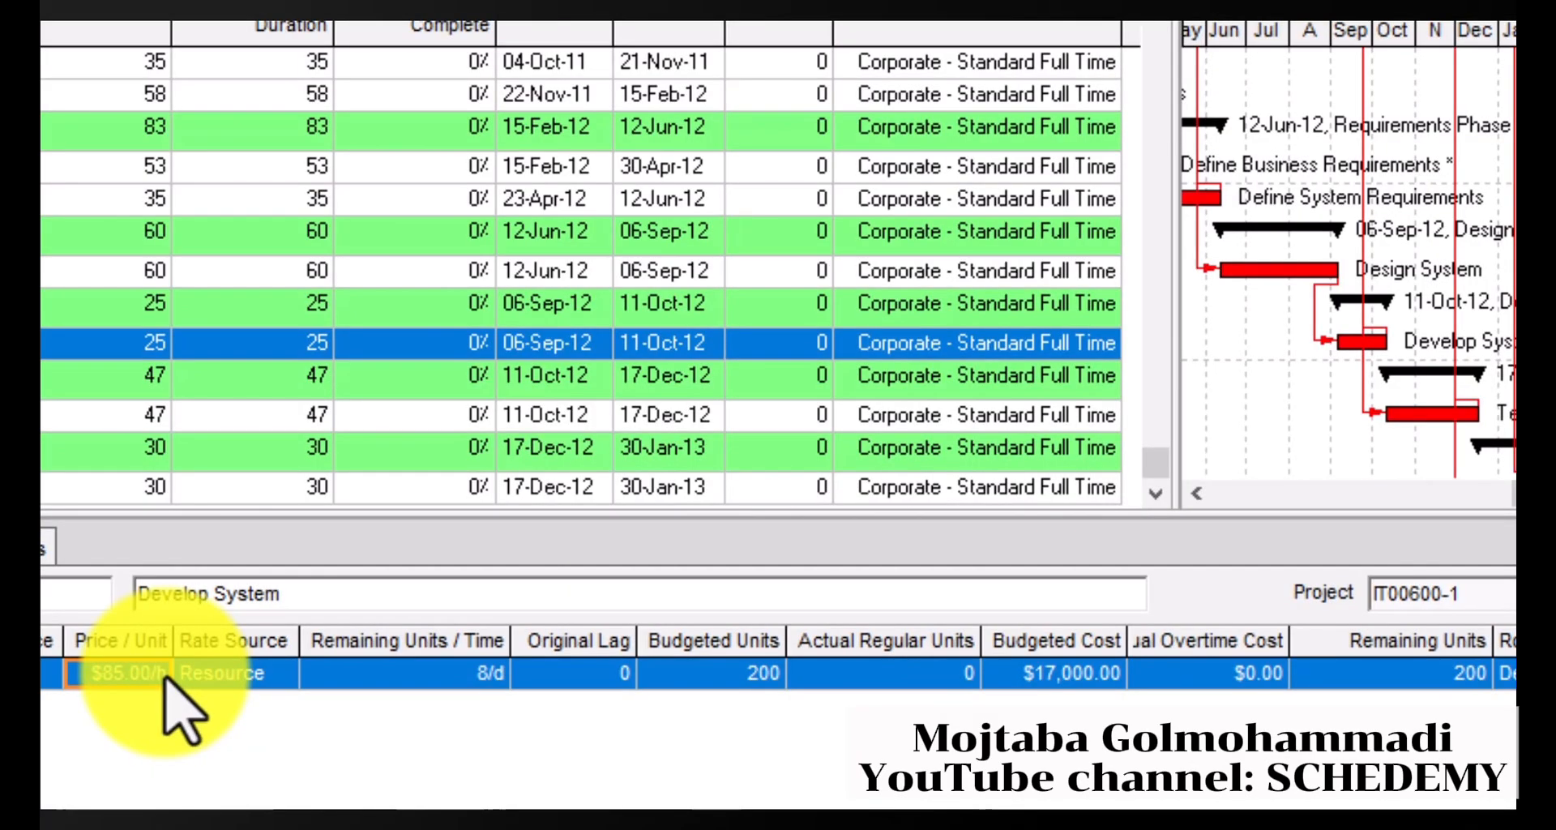
Switch the Develop System assignment's rate source to Role and return it to Resource.
left_click(281, 676)
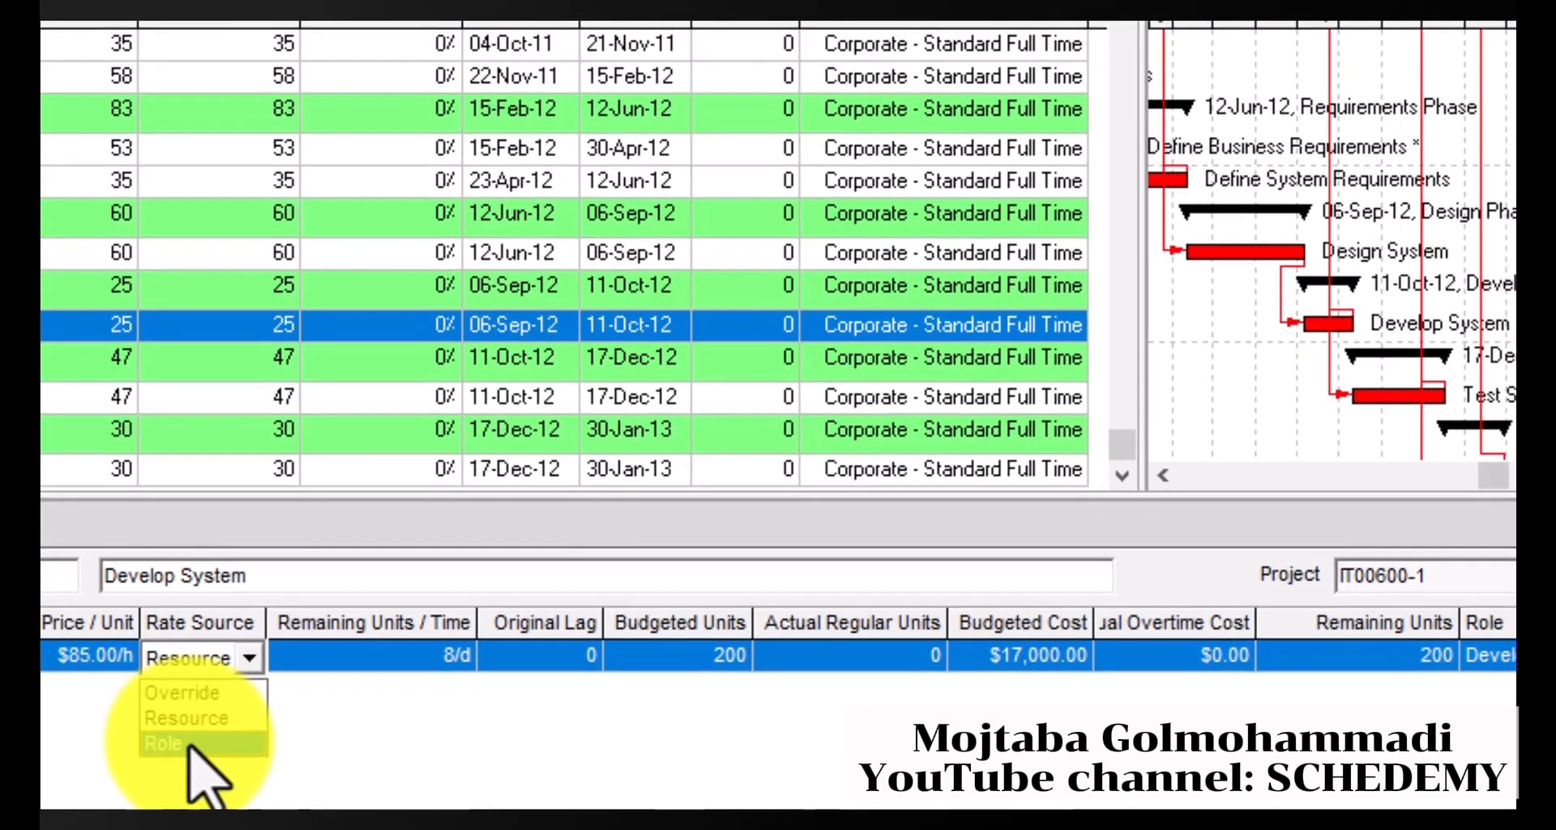
left_click(223, 762)
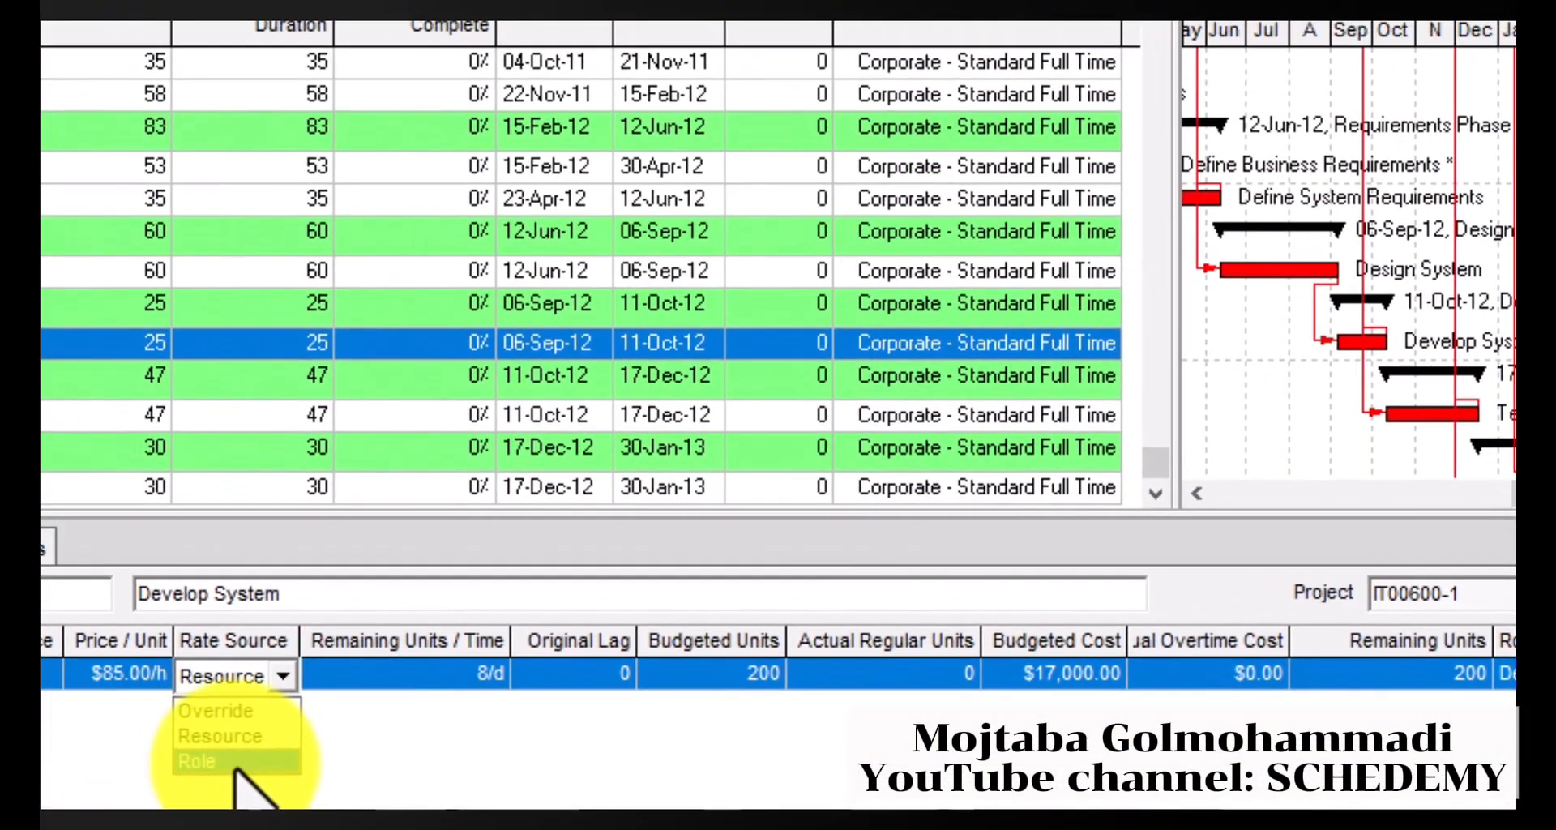
left_click(232, 763)
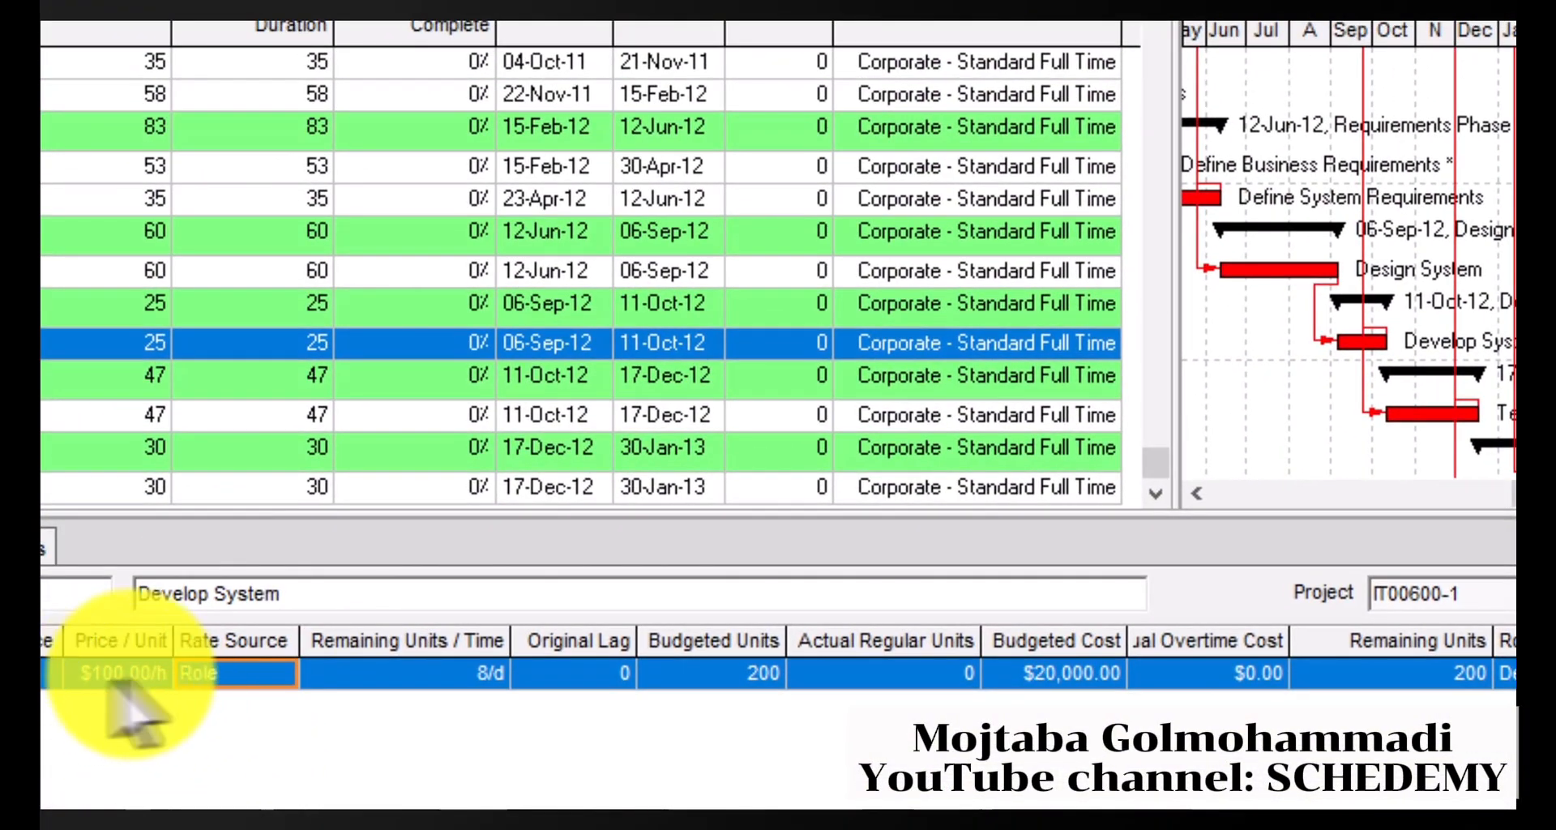
left_click(278, 679)
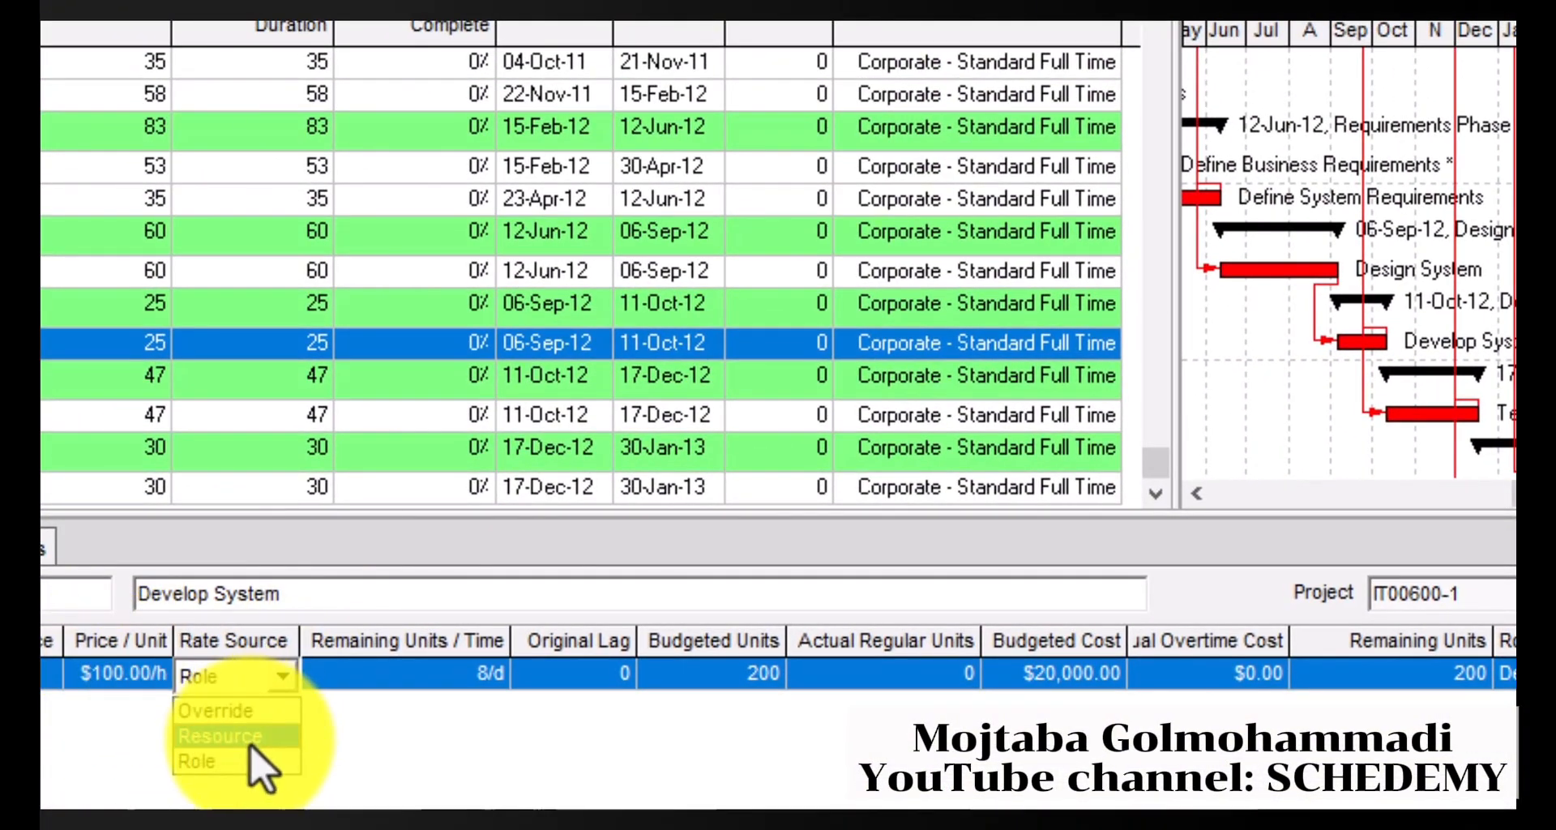
left_click(248, 739)
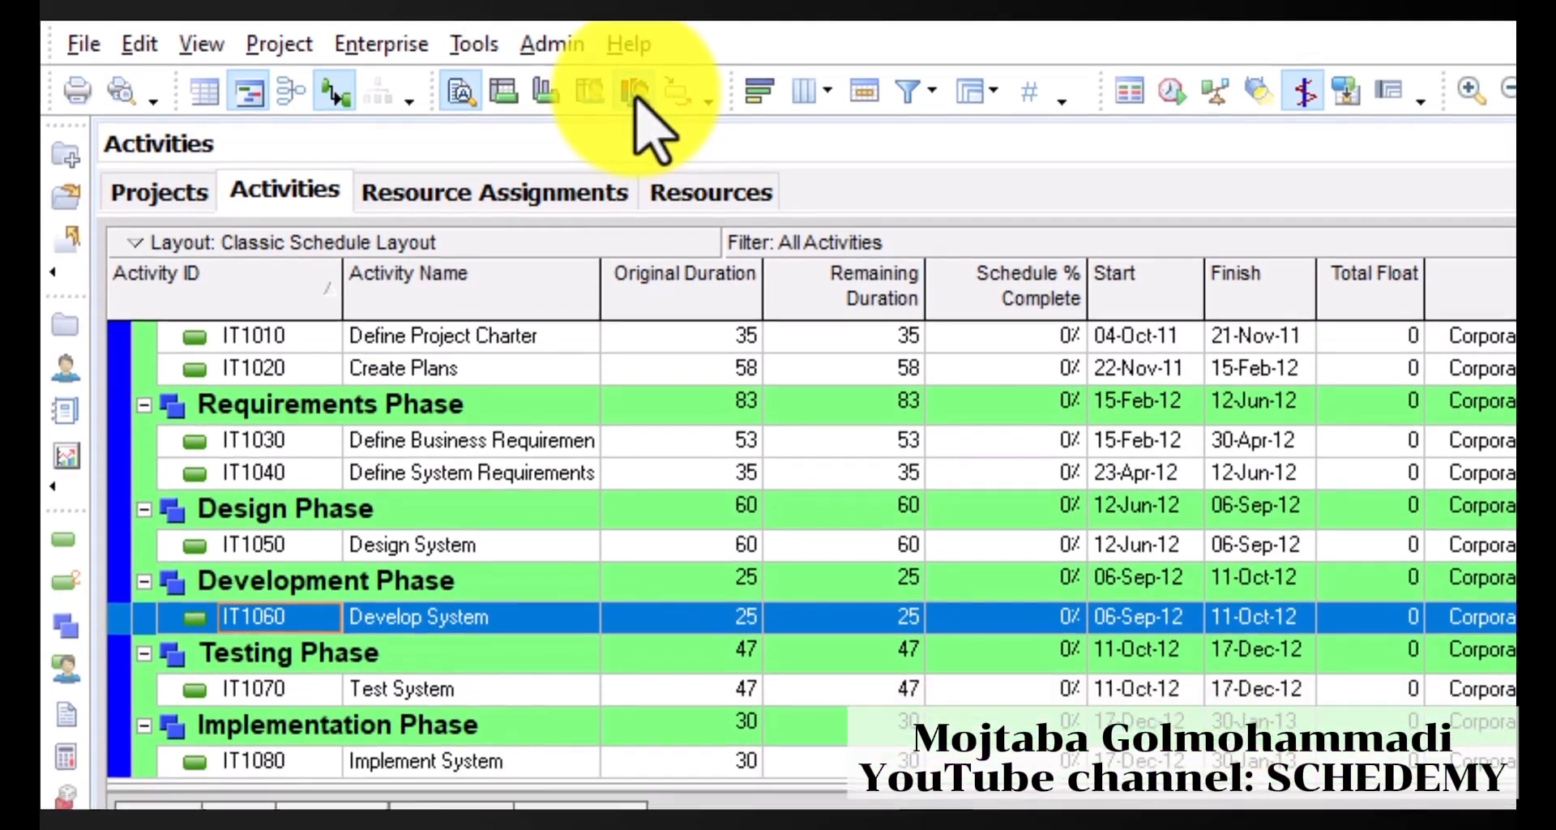
Show the Resource Usage Profile below the activities and widen the Gantt chart and profile area.
left_click(395, 87)
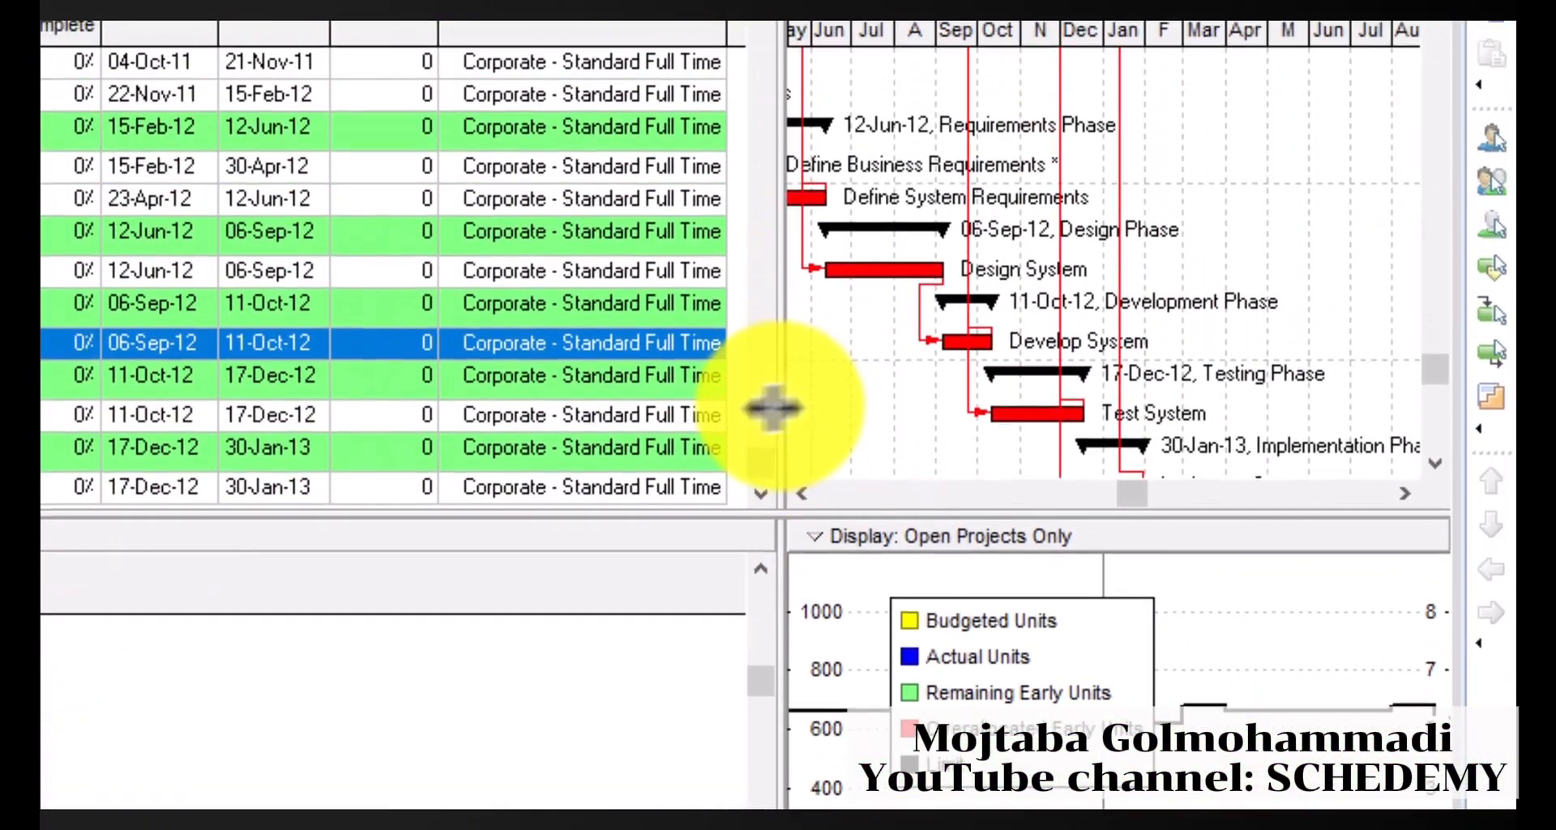
left_click_drag(771, 323, 278, 365)
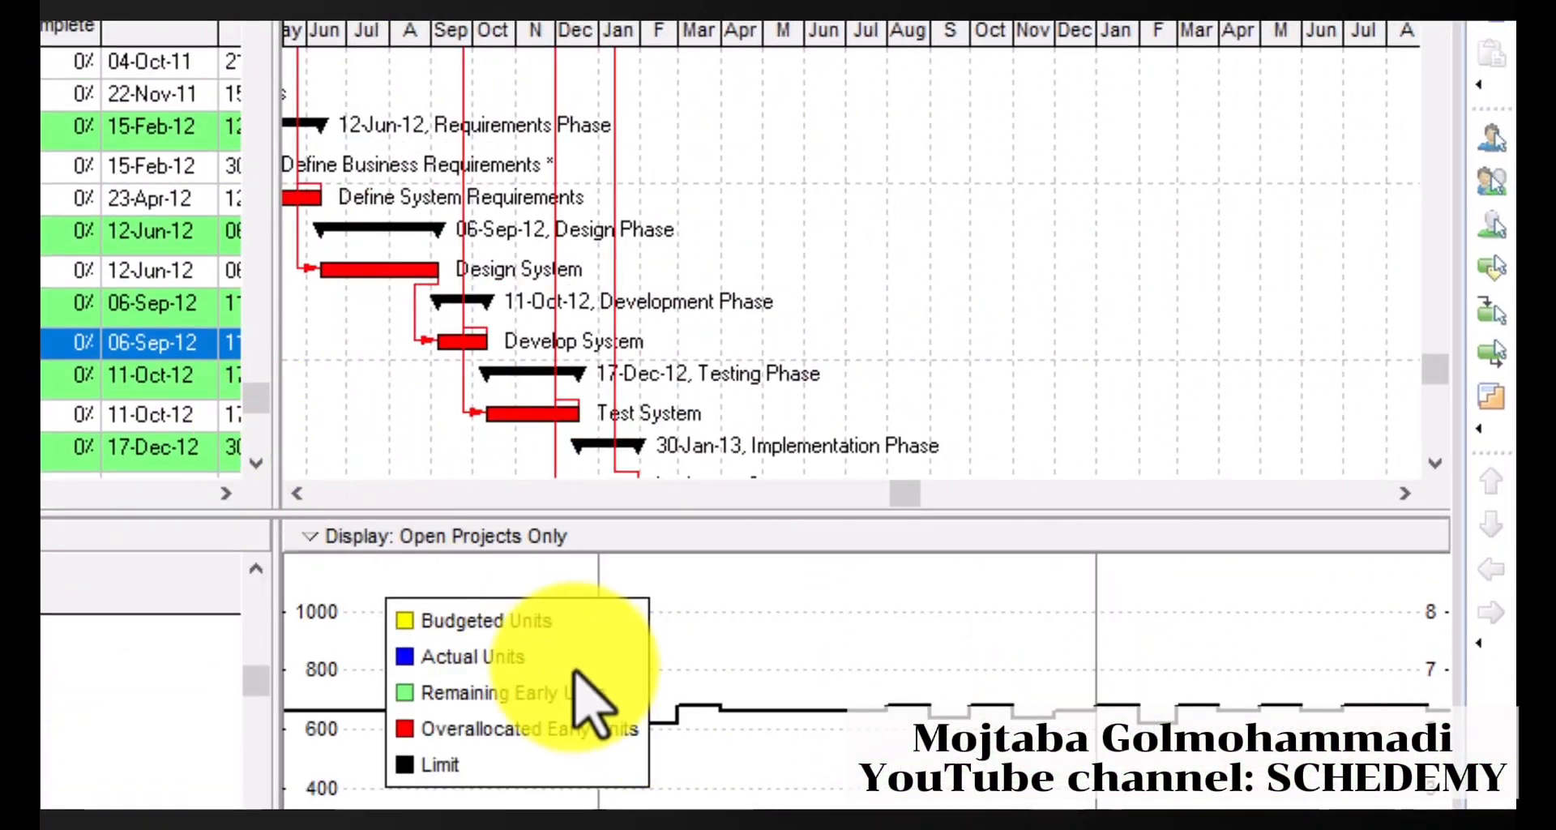
Move the usage profile legend to the chart's far edge and set a custom grouping of the resource list by Roles.
left_click_drag(624, 619, 1447, 541)
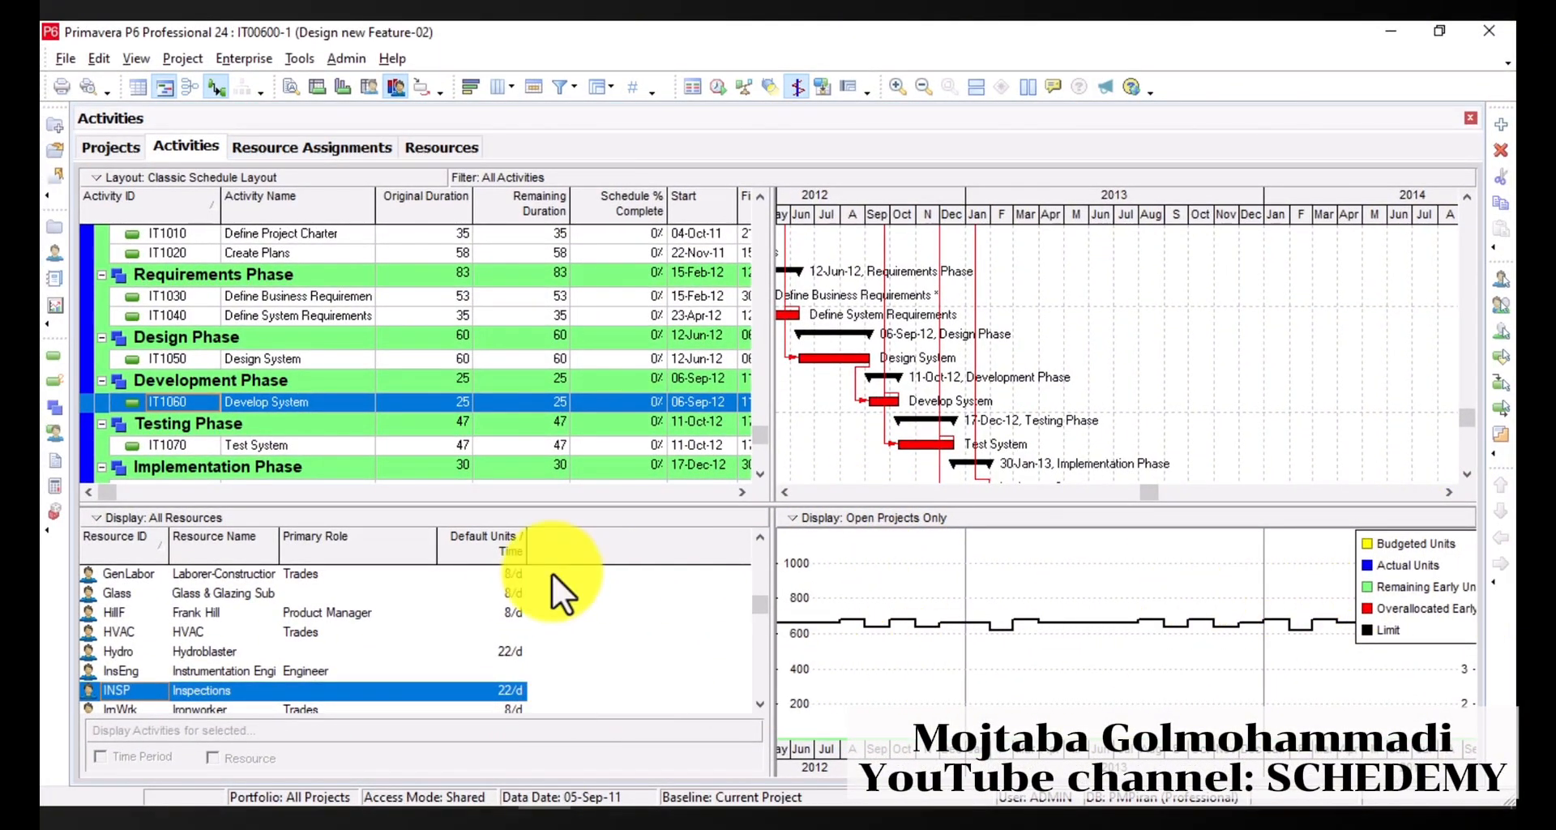
left_click(121, 514)
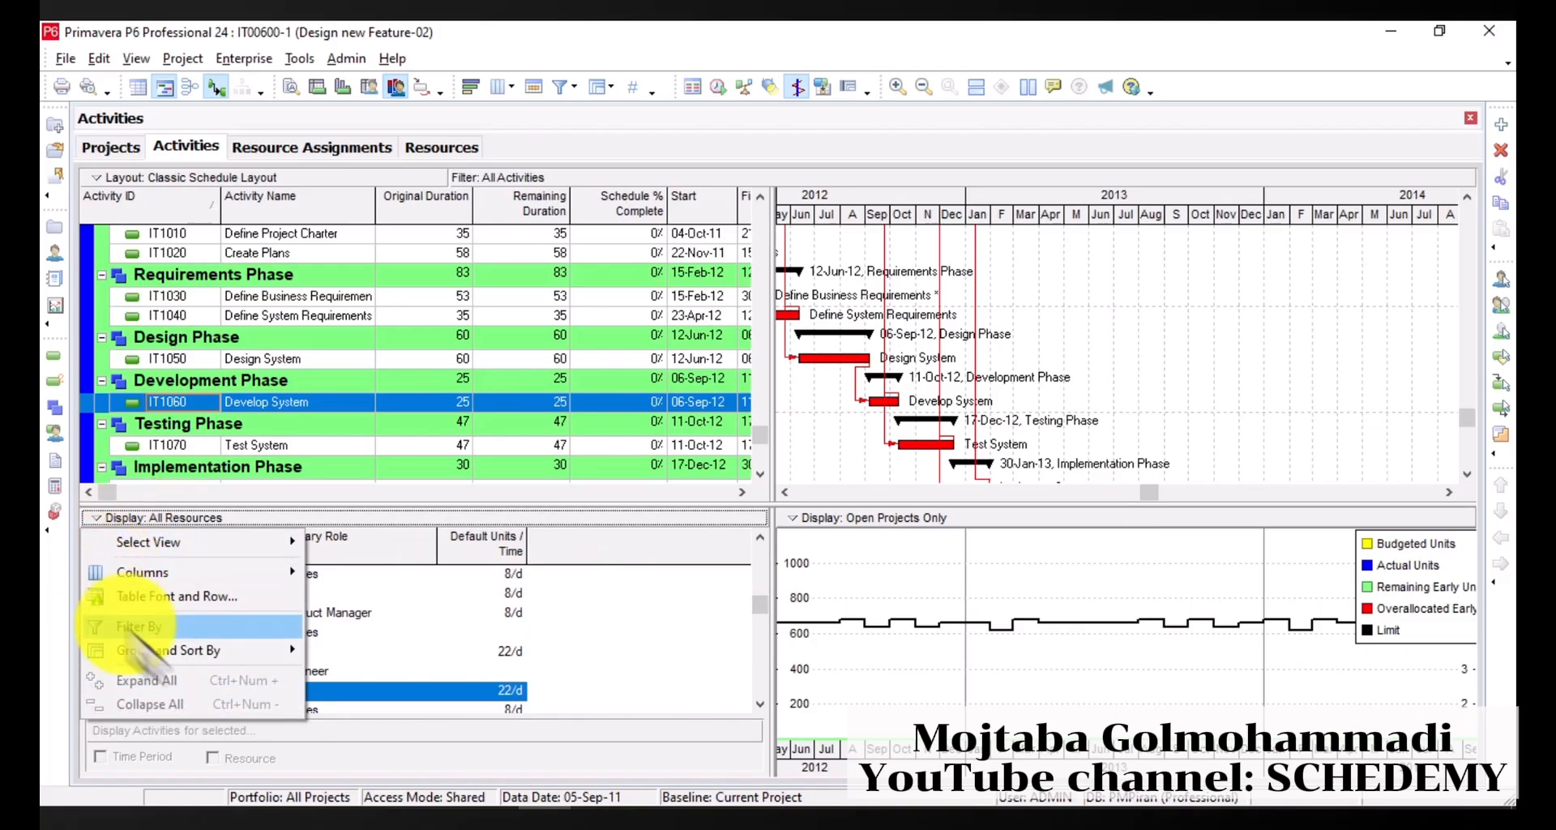
mouse_move(193, 650)
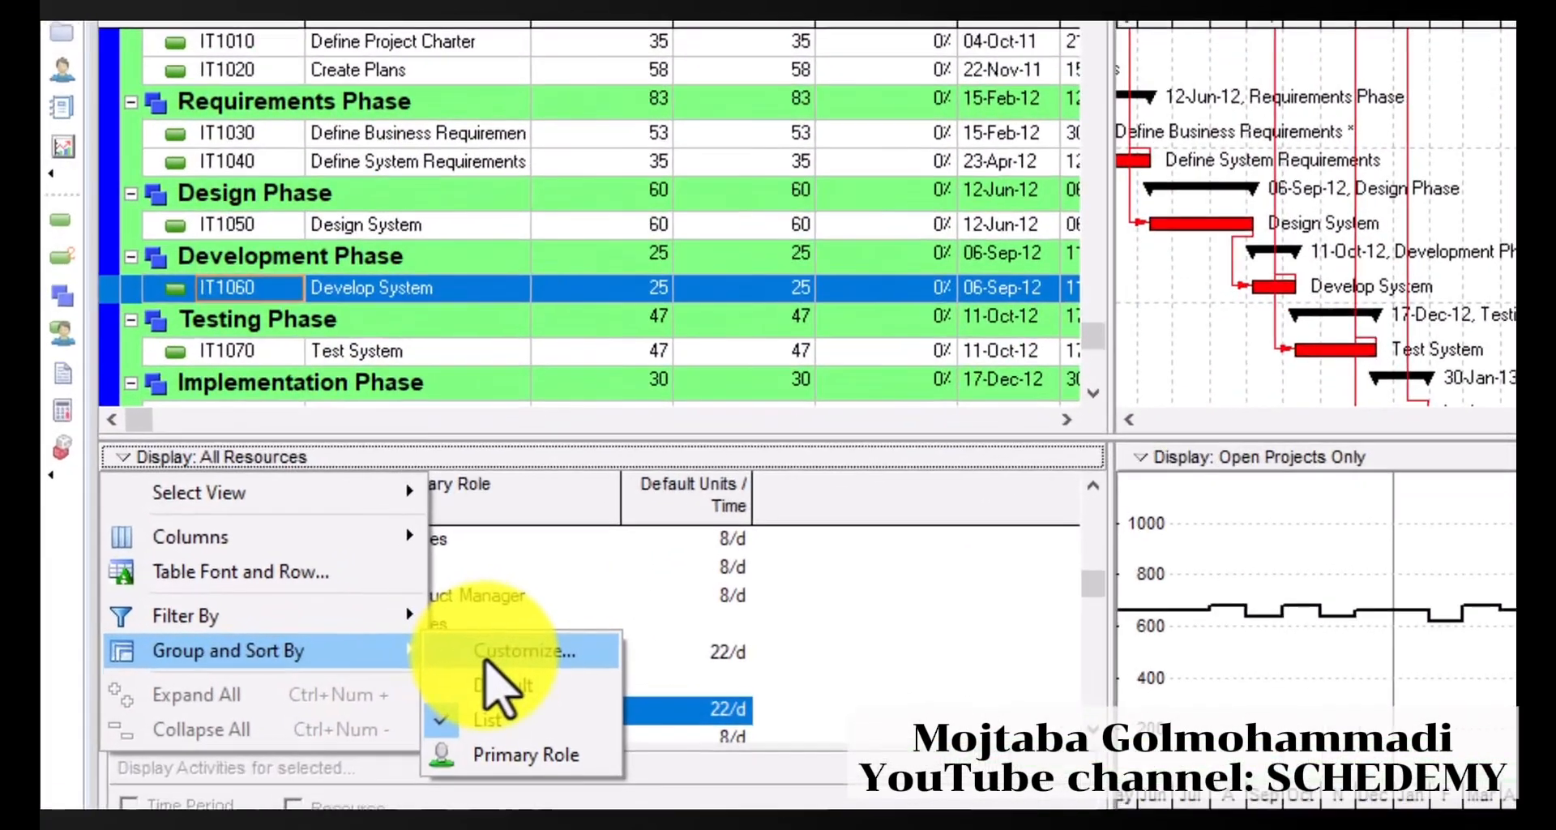
left_click(494, 655)
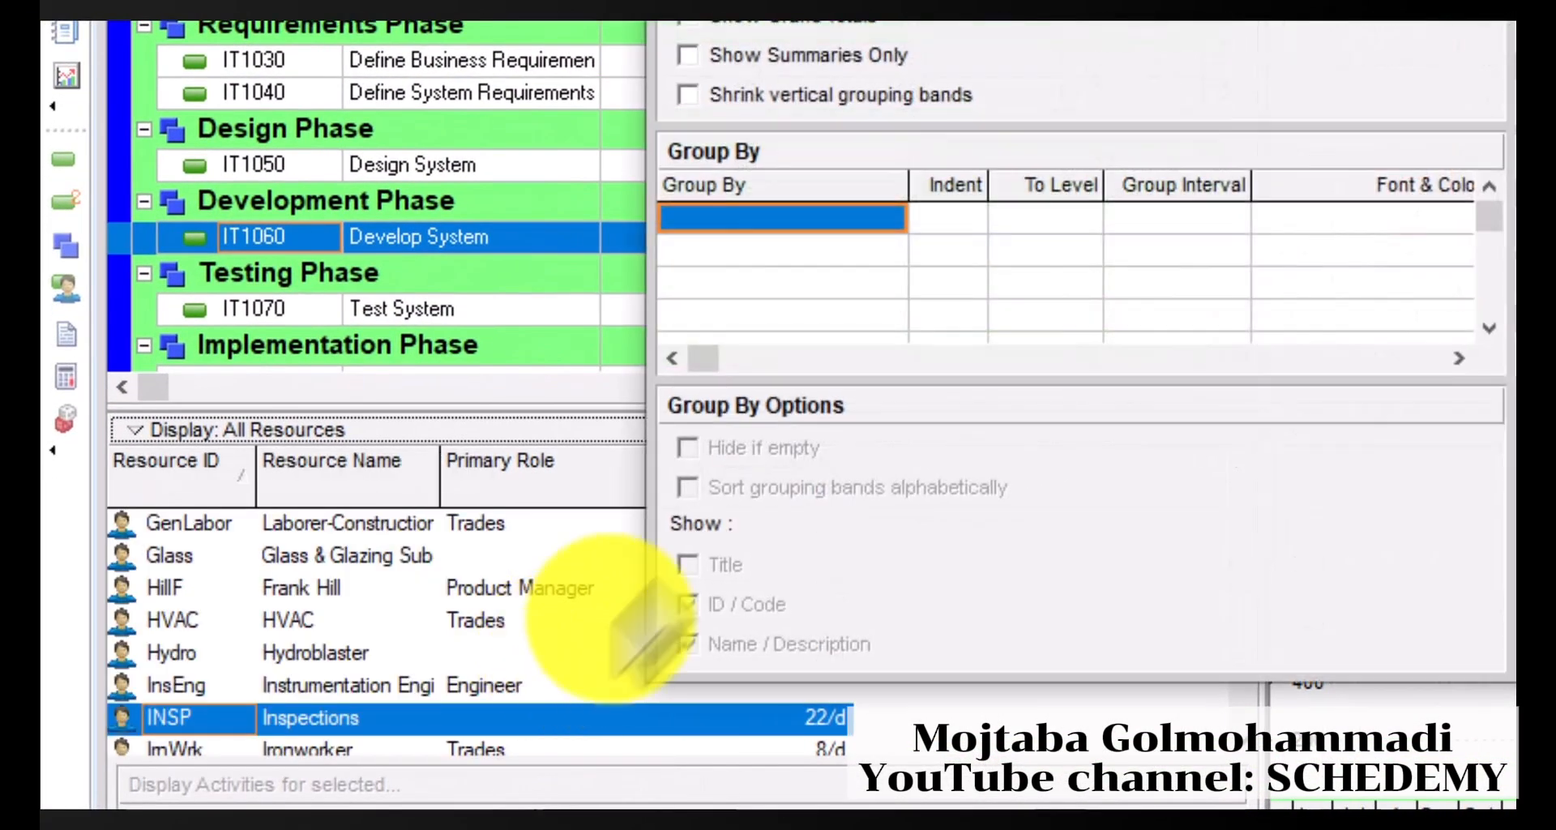
left_click(791, 223)
key("r")
key("l")
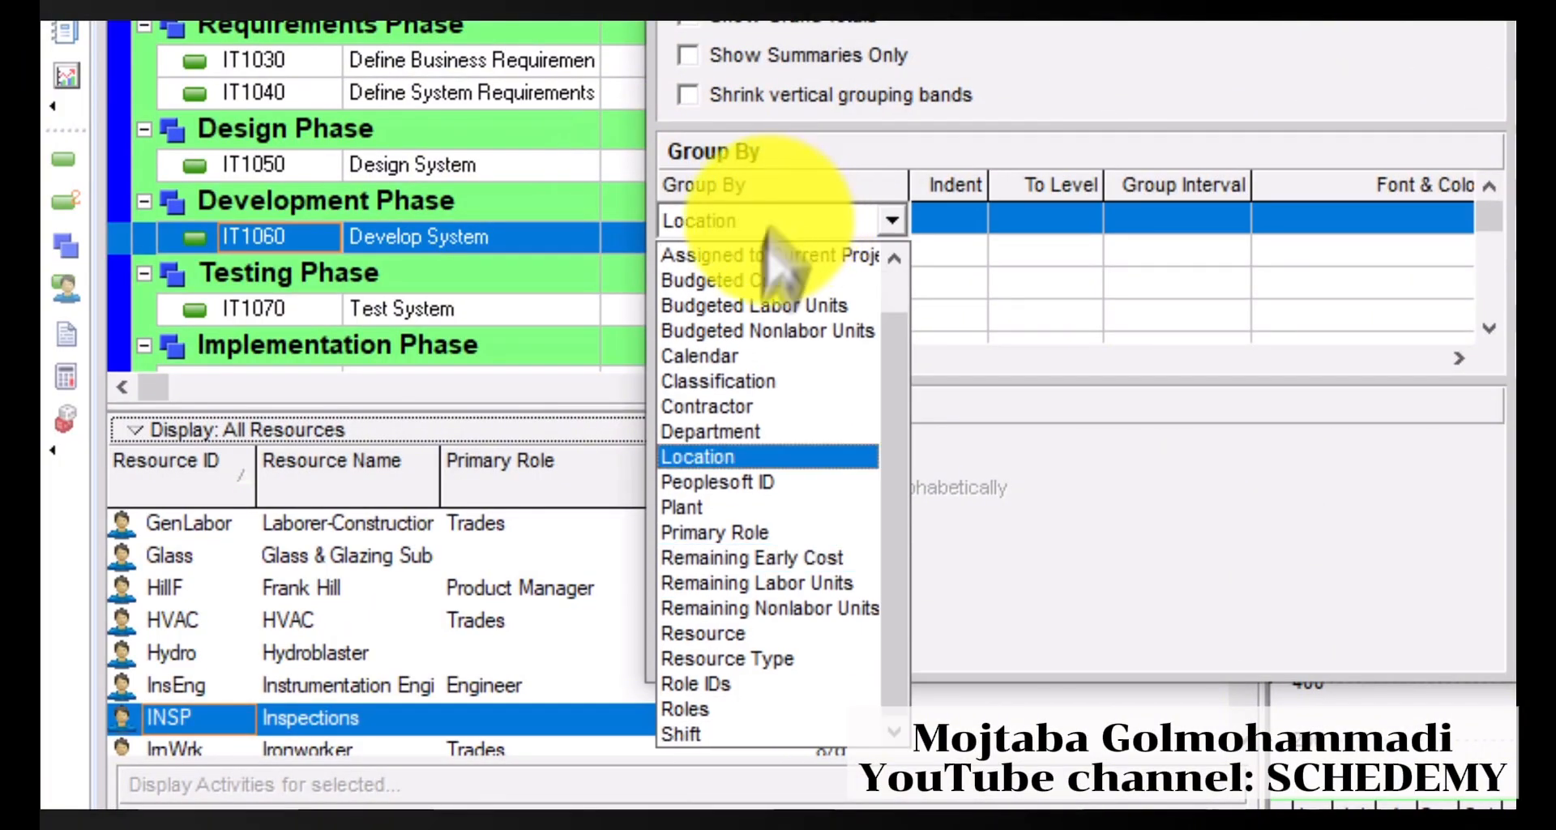
left_click(727, 712)
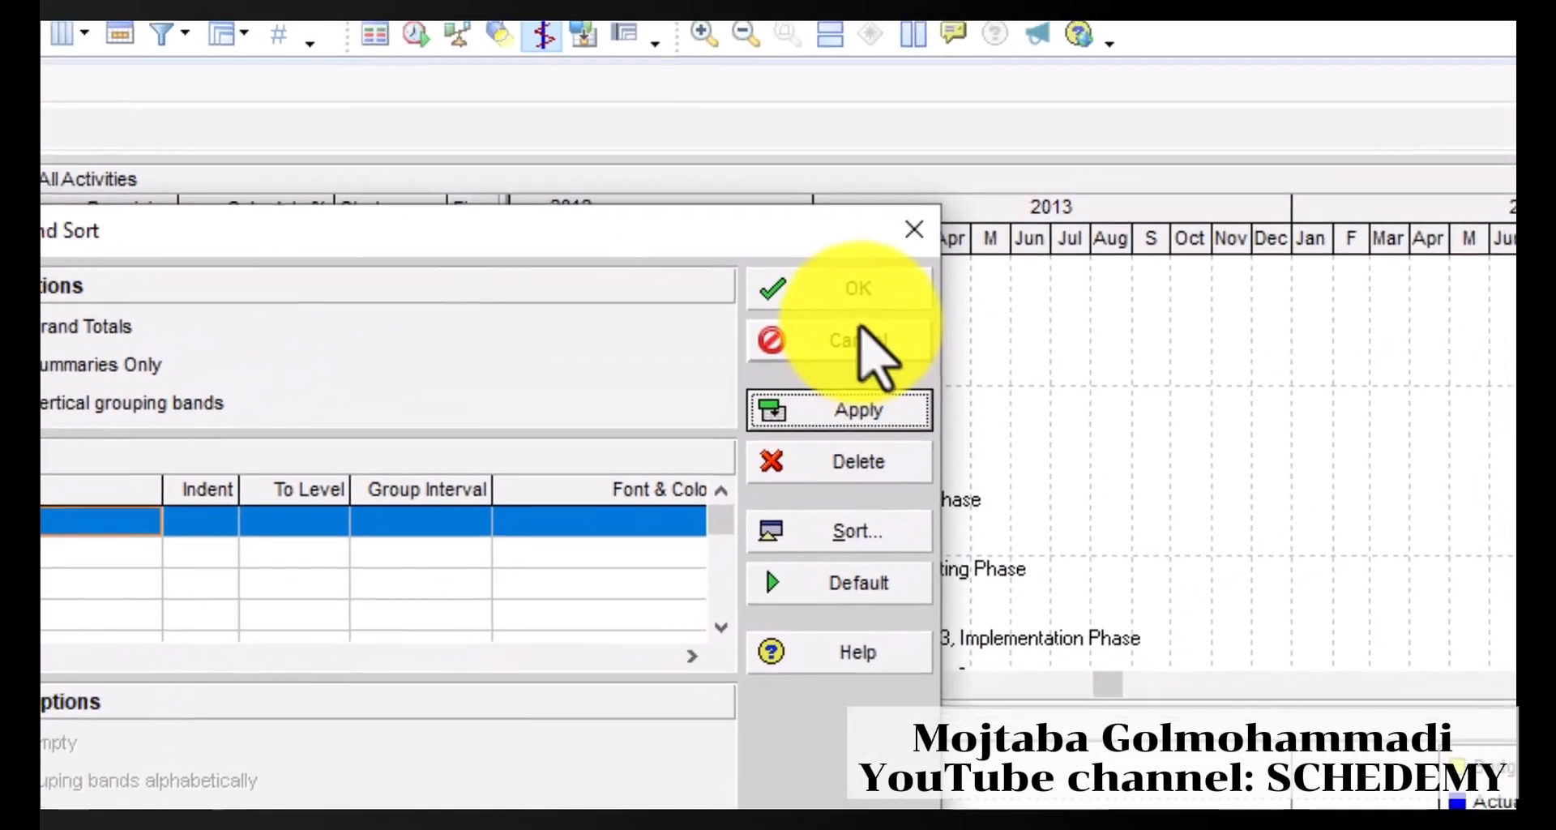
left_click(861, 286)
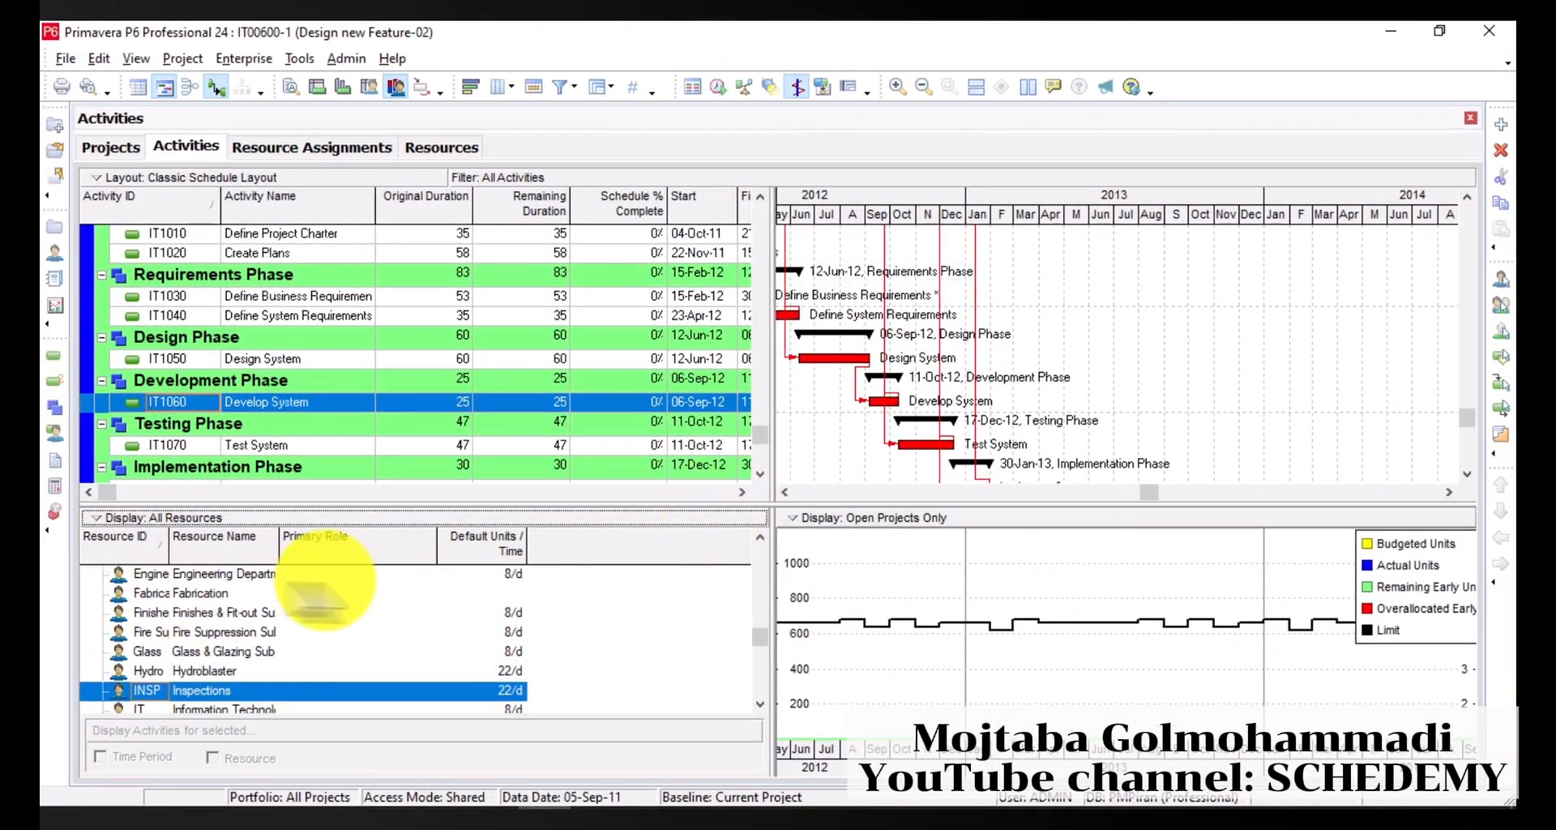
Look through the role groups and switch the usage profile's view to By Role.
scroll(191, 585, "up", 4)
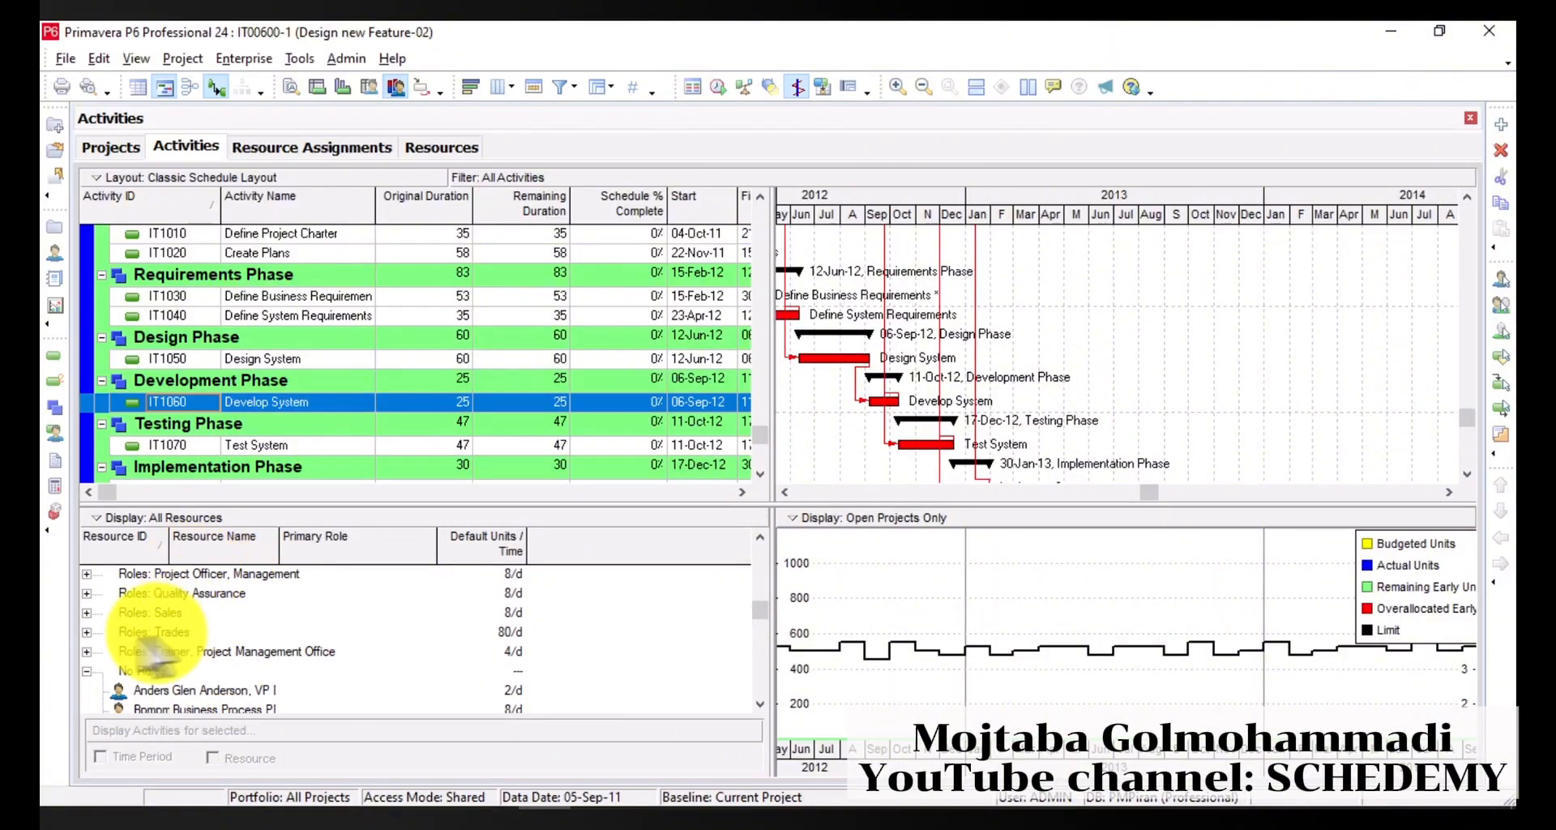
scroll(146, 670, "up", 3)
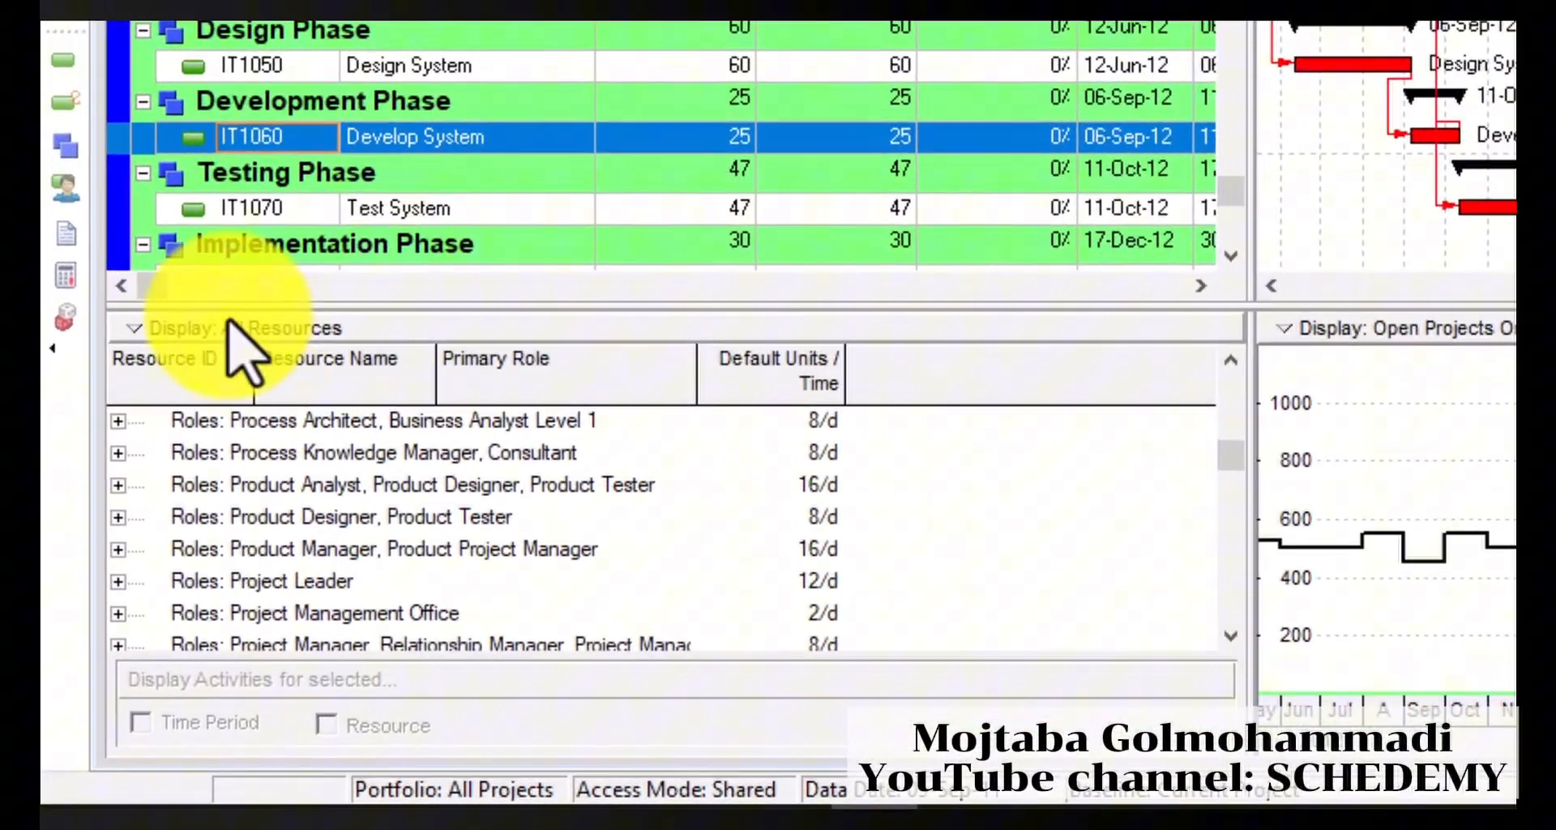
left_click(178, 458)
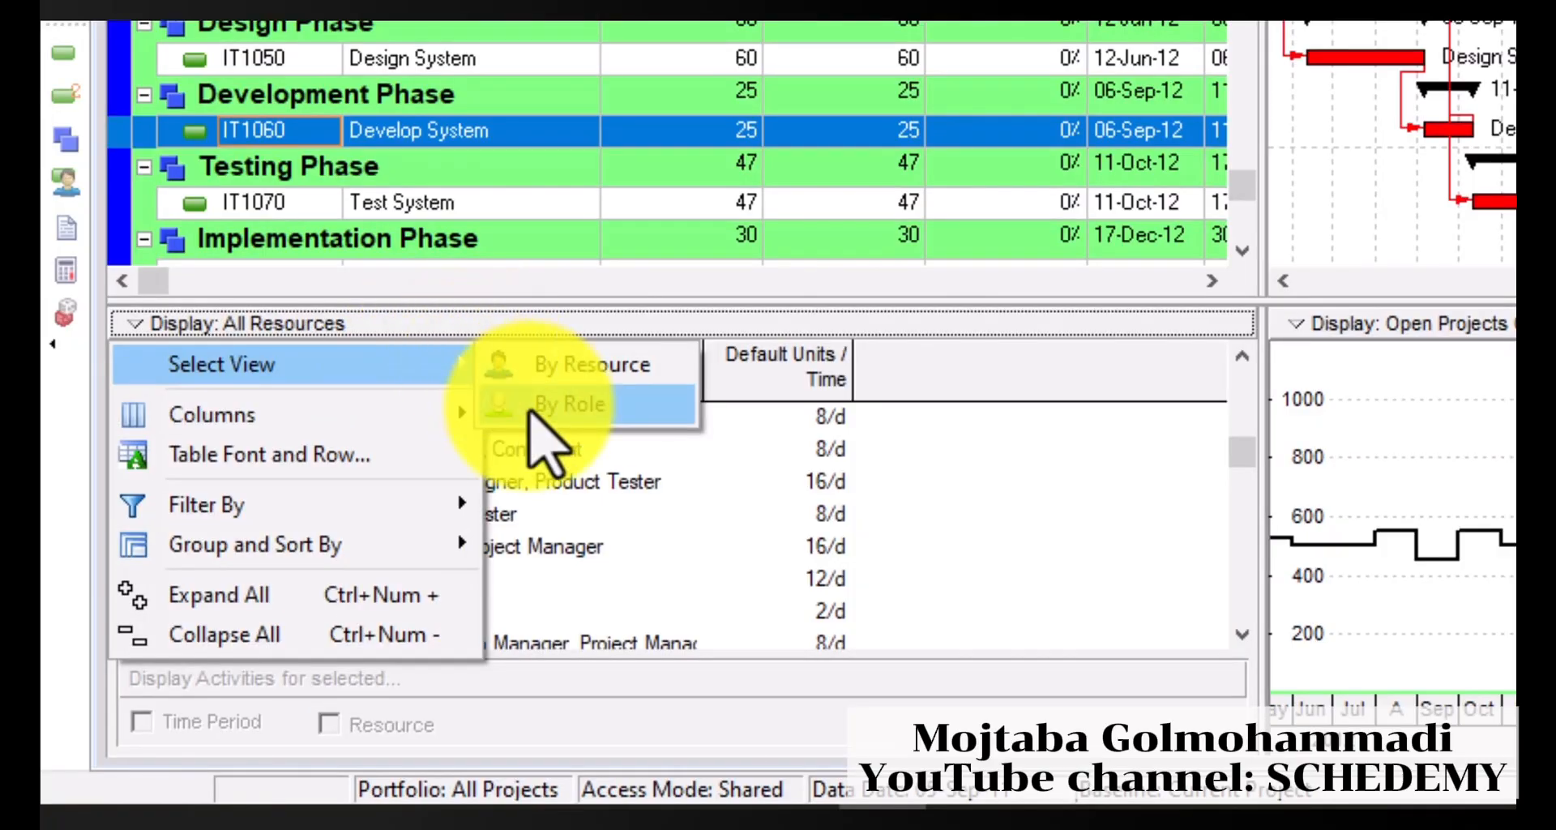
left_click(530, 412)
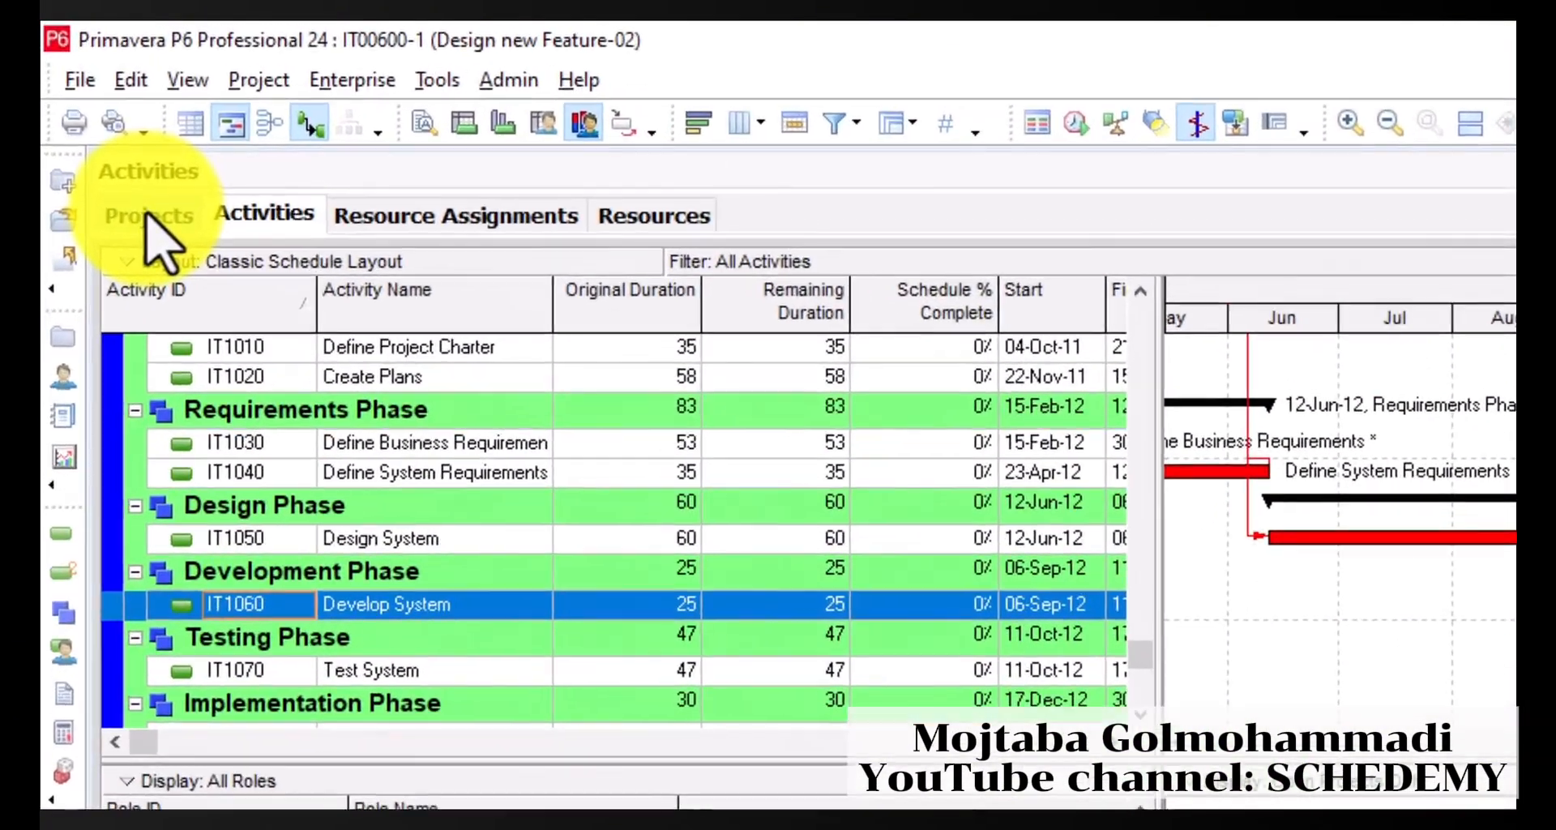
Open the project IT00600, Design new Feature-01.
left_click(109, 148)
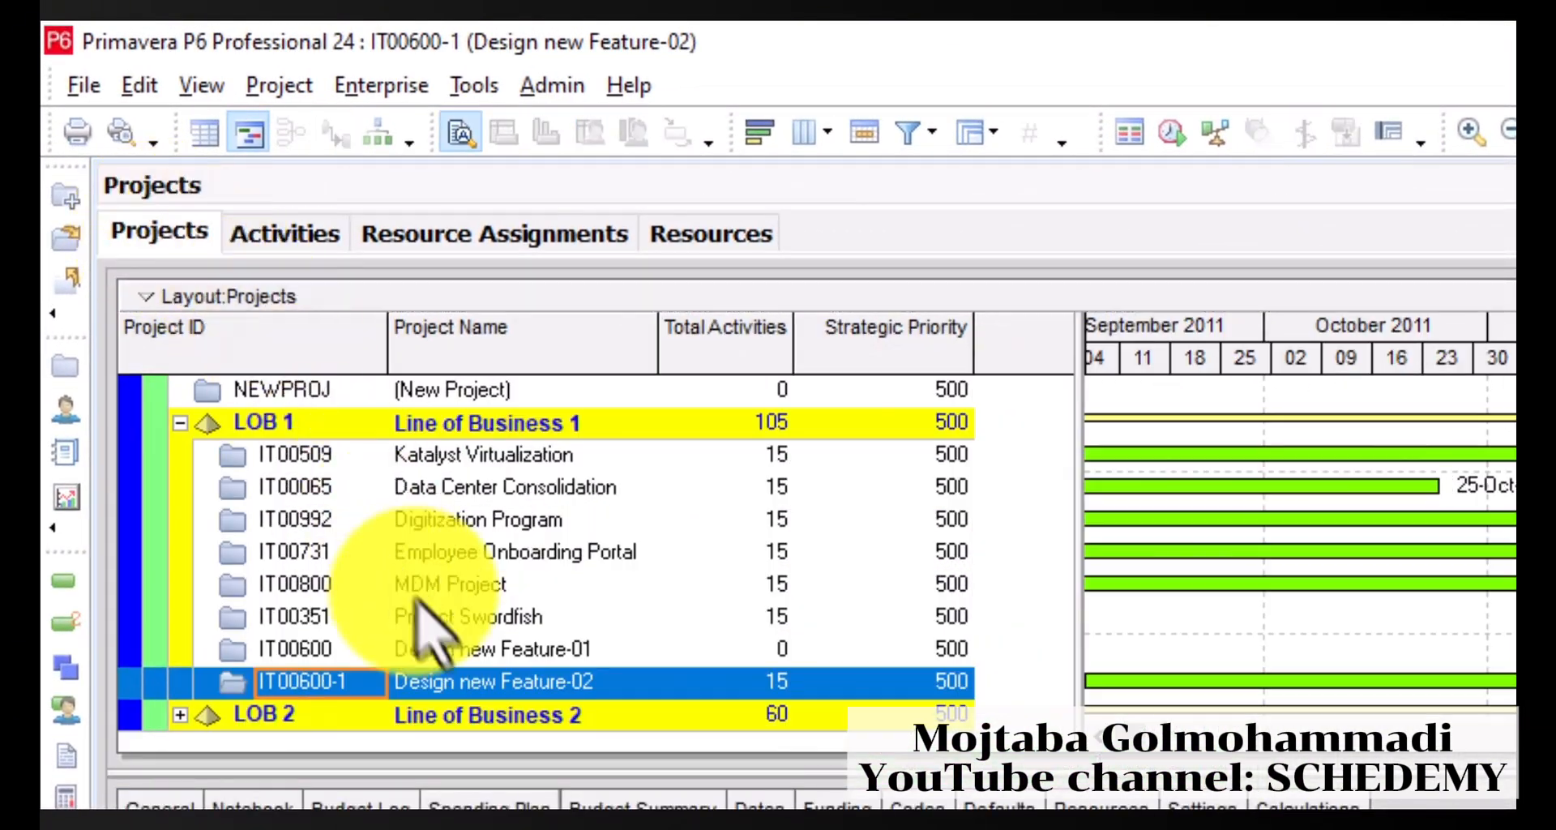
left_click(262, 649)
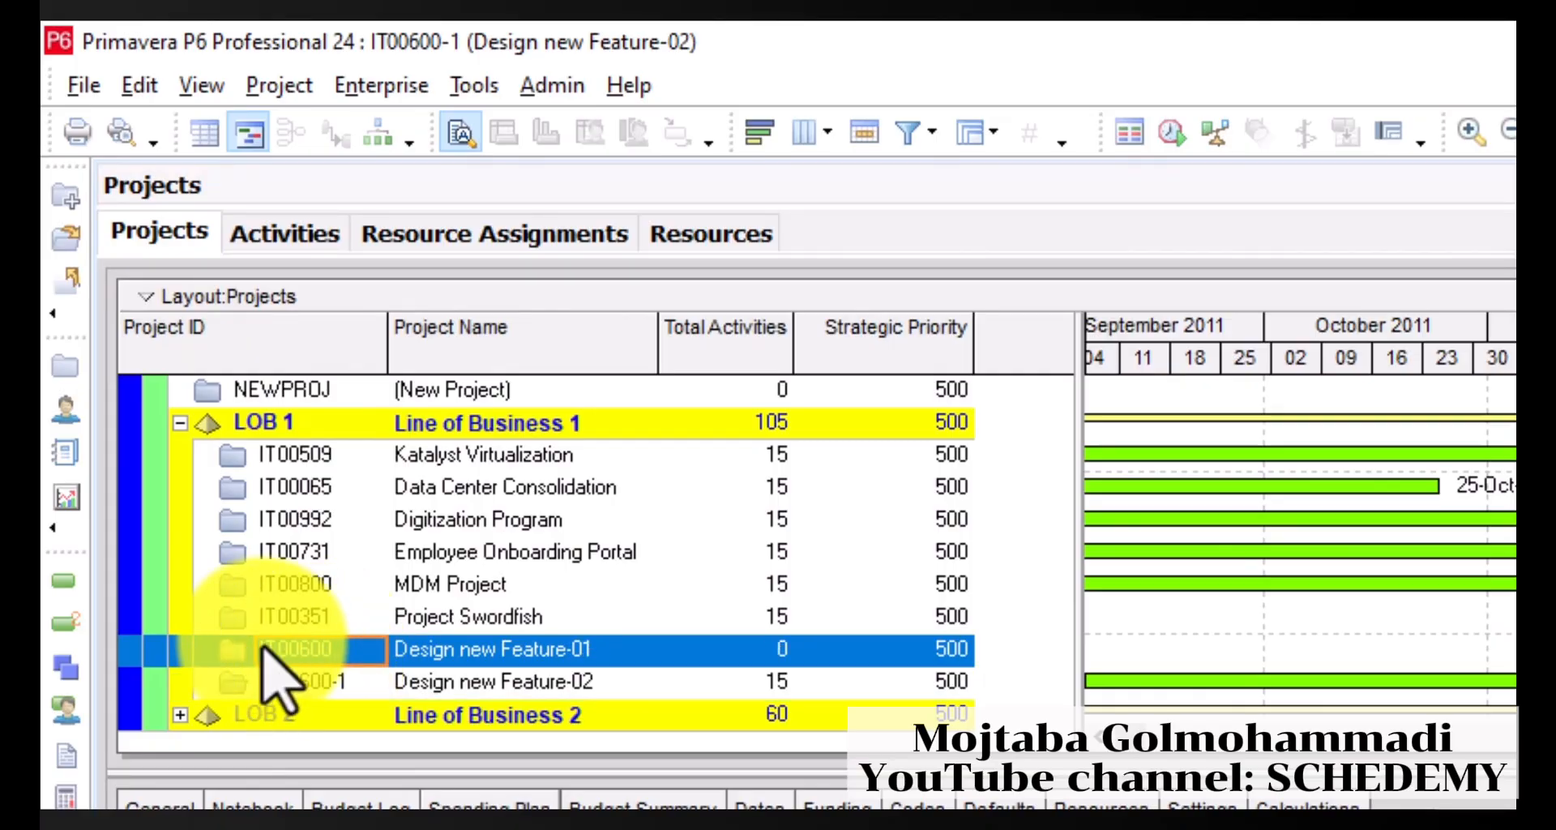
right_click(263, 652)
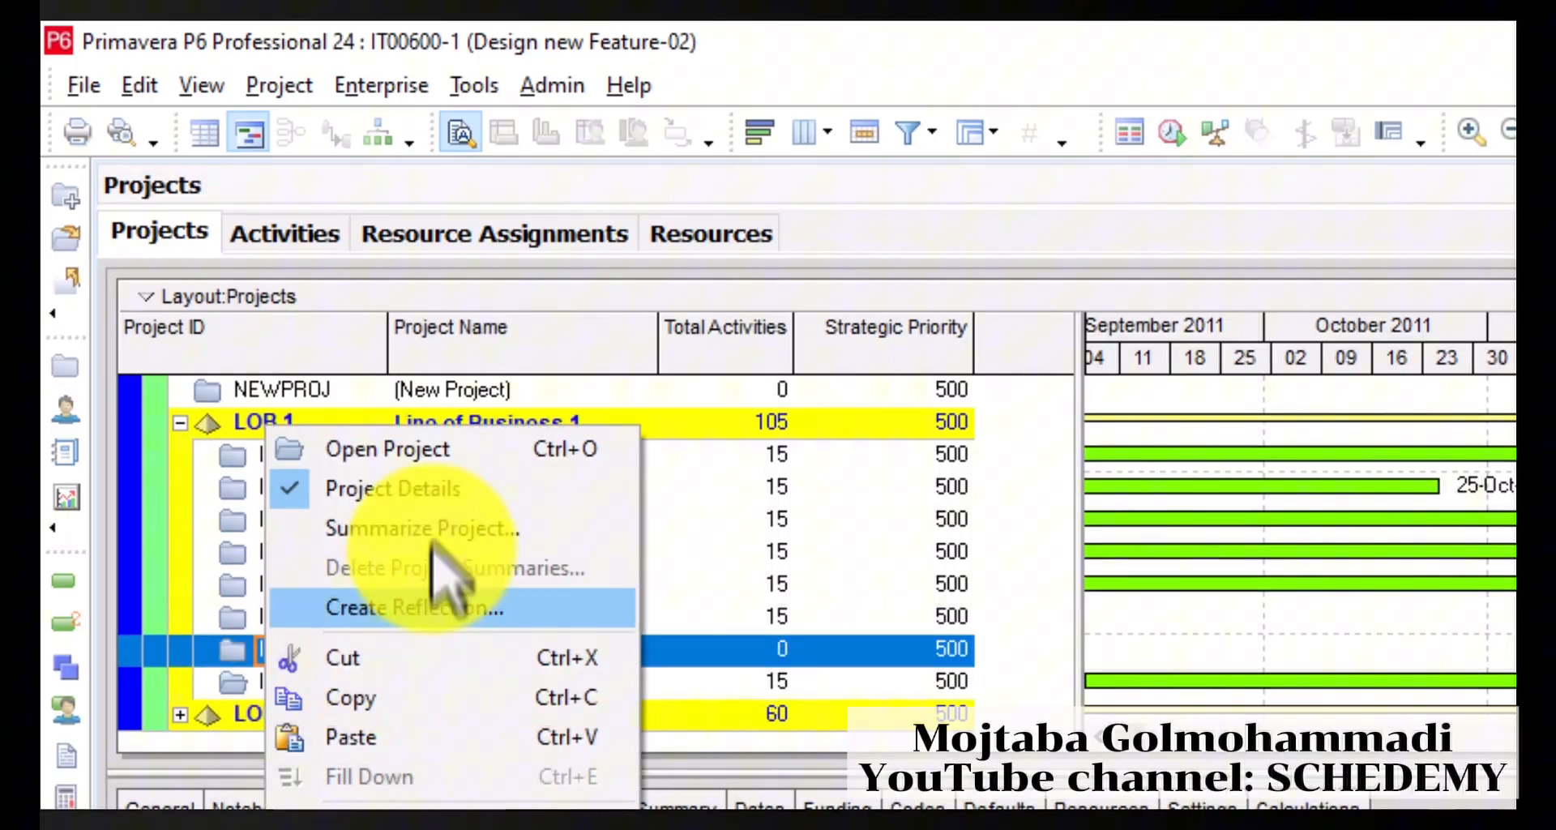
left_click(430, 448)
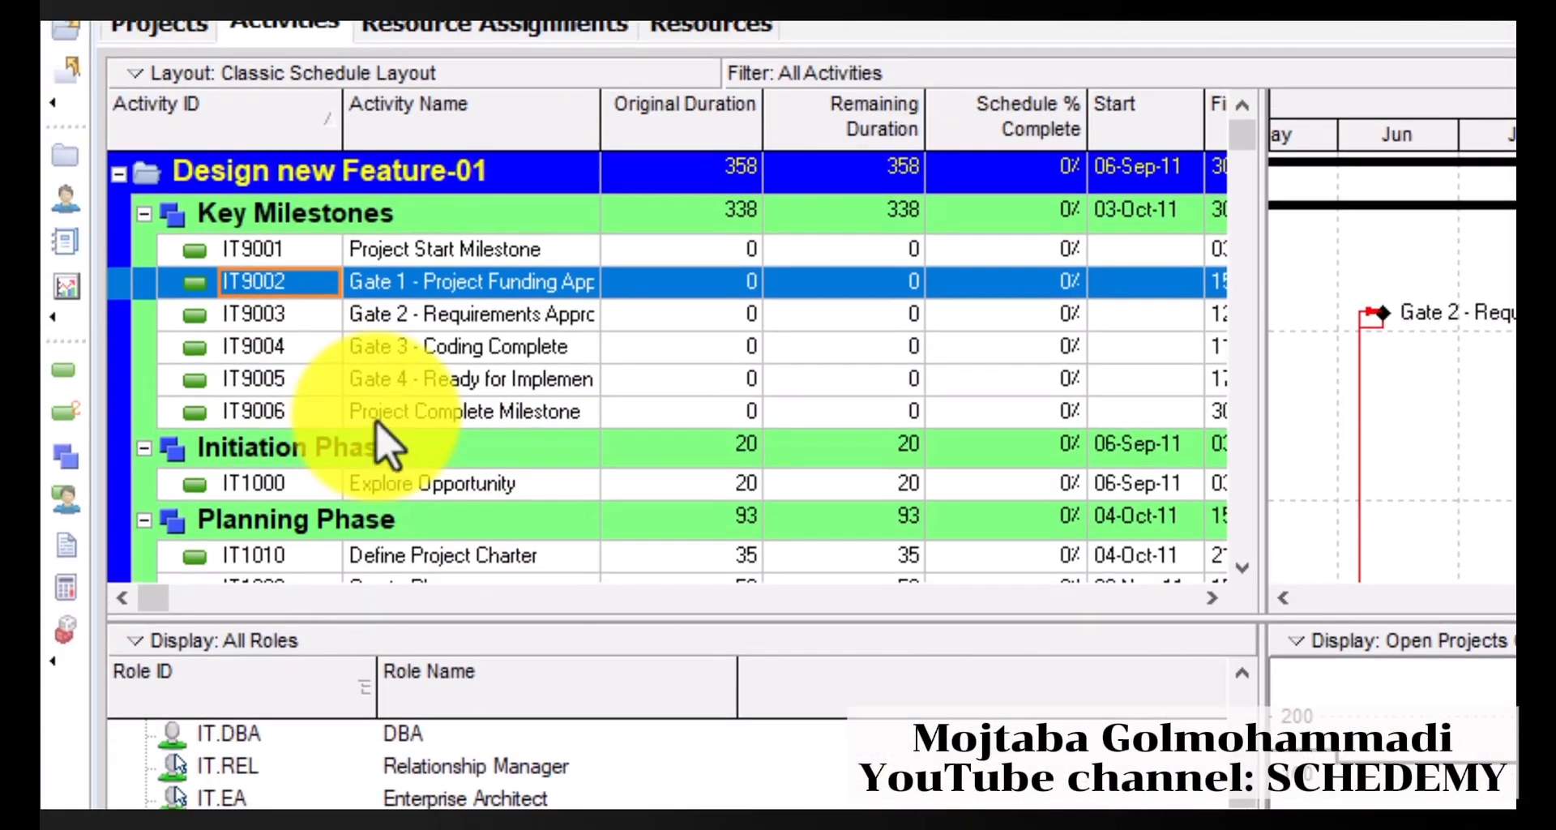
Show the details of activity IT1060 Develop System and assign the Developer role IT.IT.D to it.
scroll(389, 434, "down", 4)
scroll(407, 423, "down", 1)
left_click(487, 417)
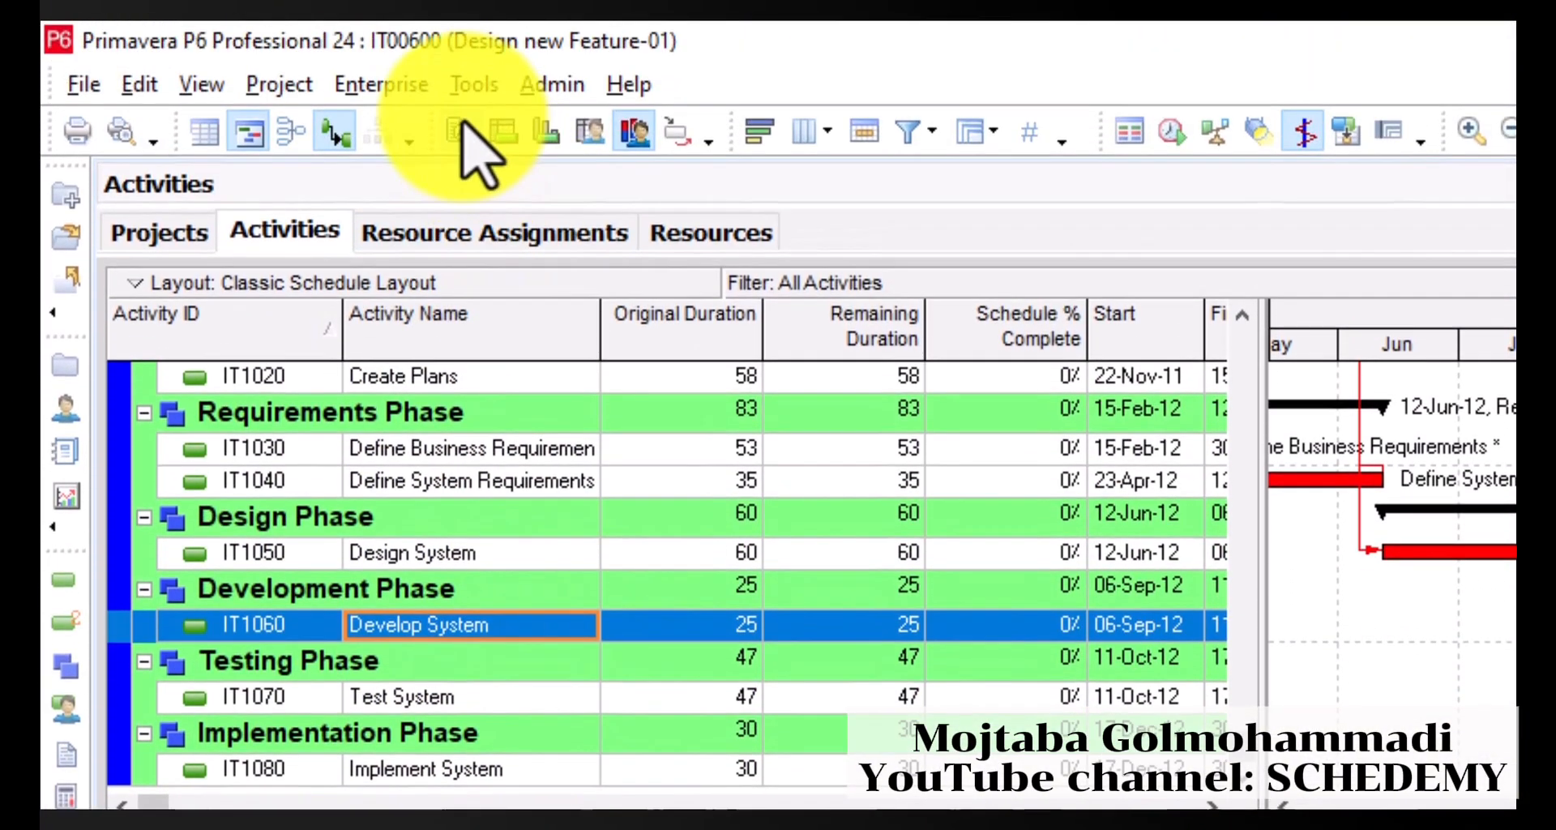
left_click(462, 124)
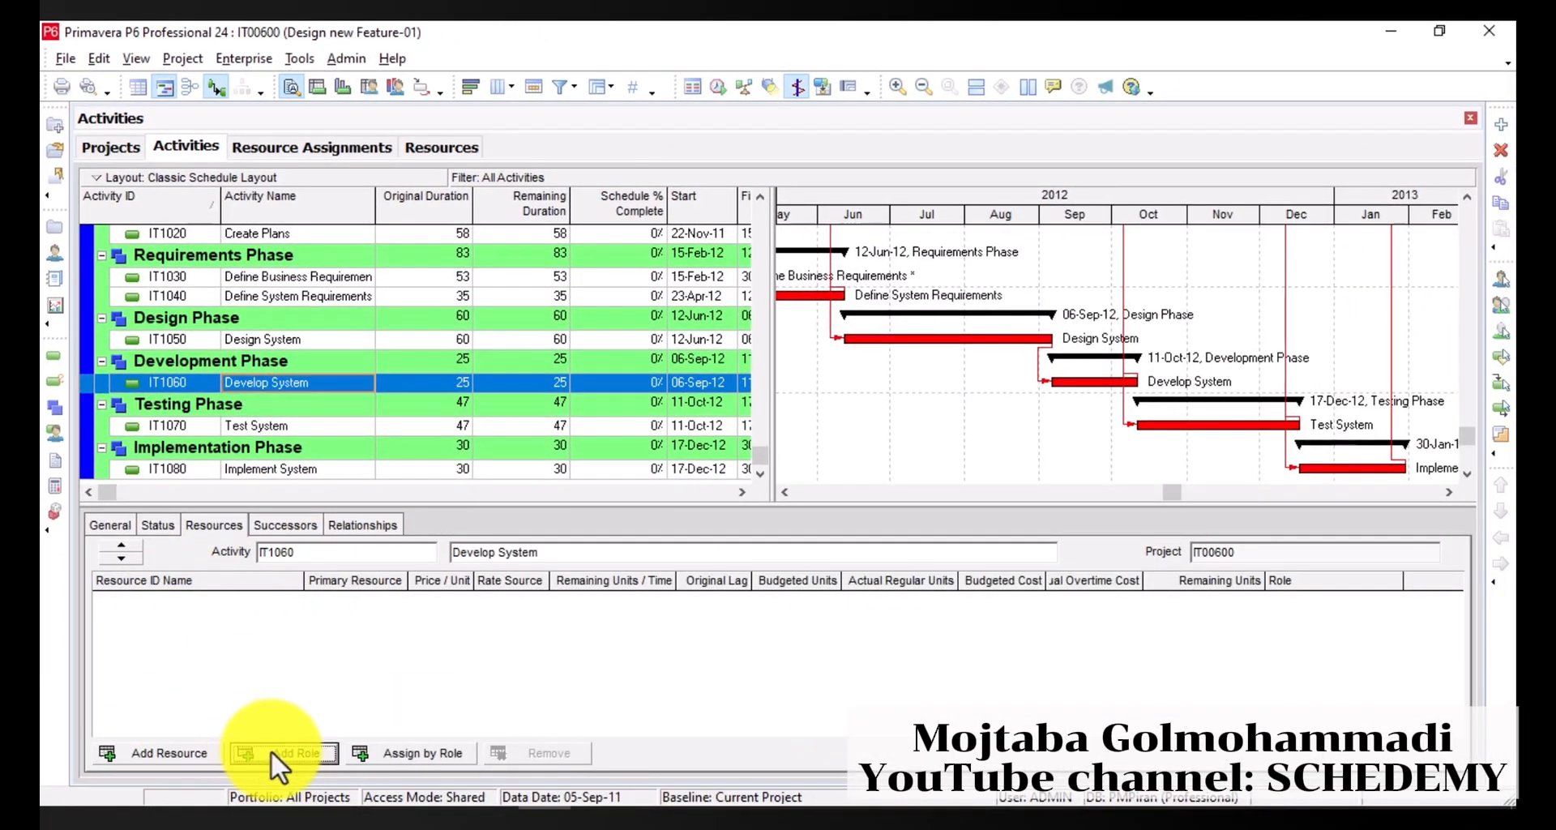
left_click(271, 751)
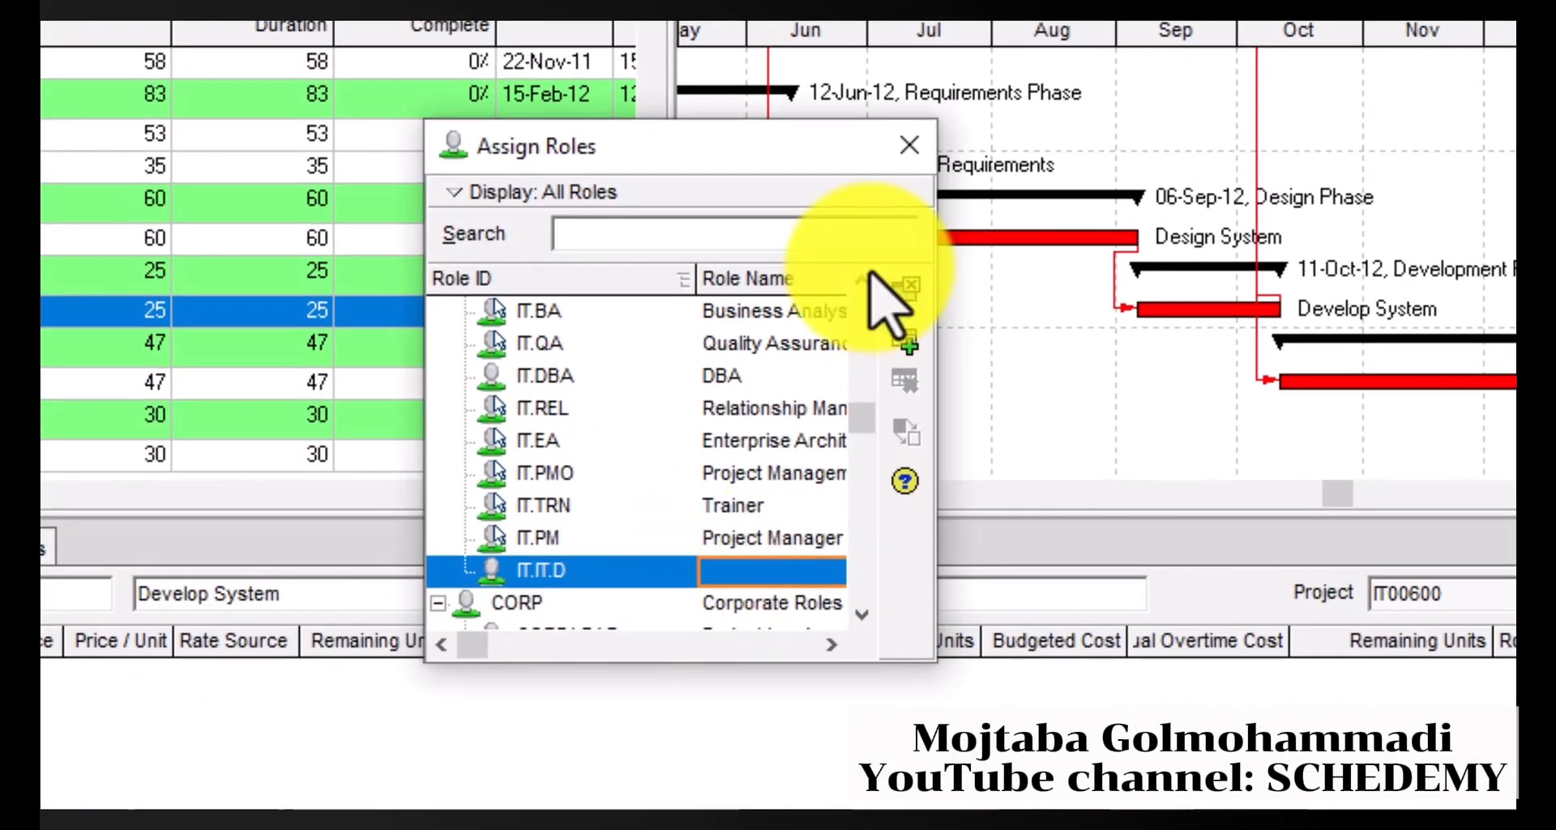
double_click(620, 568)
left_click(909, 145)
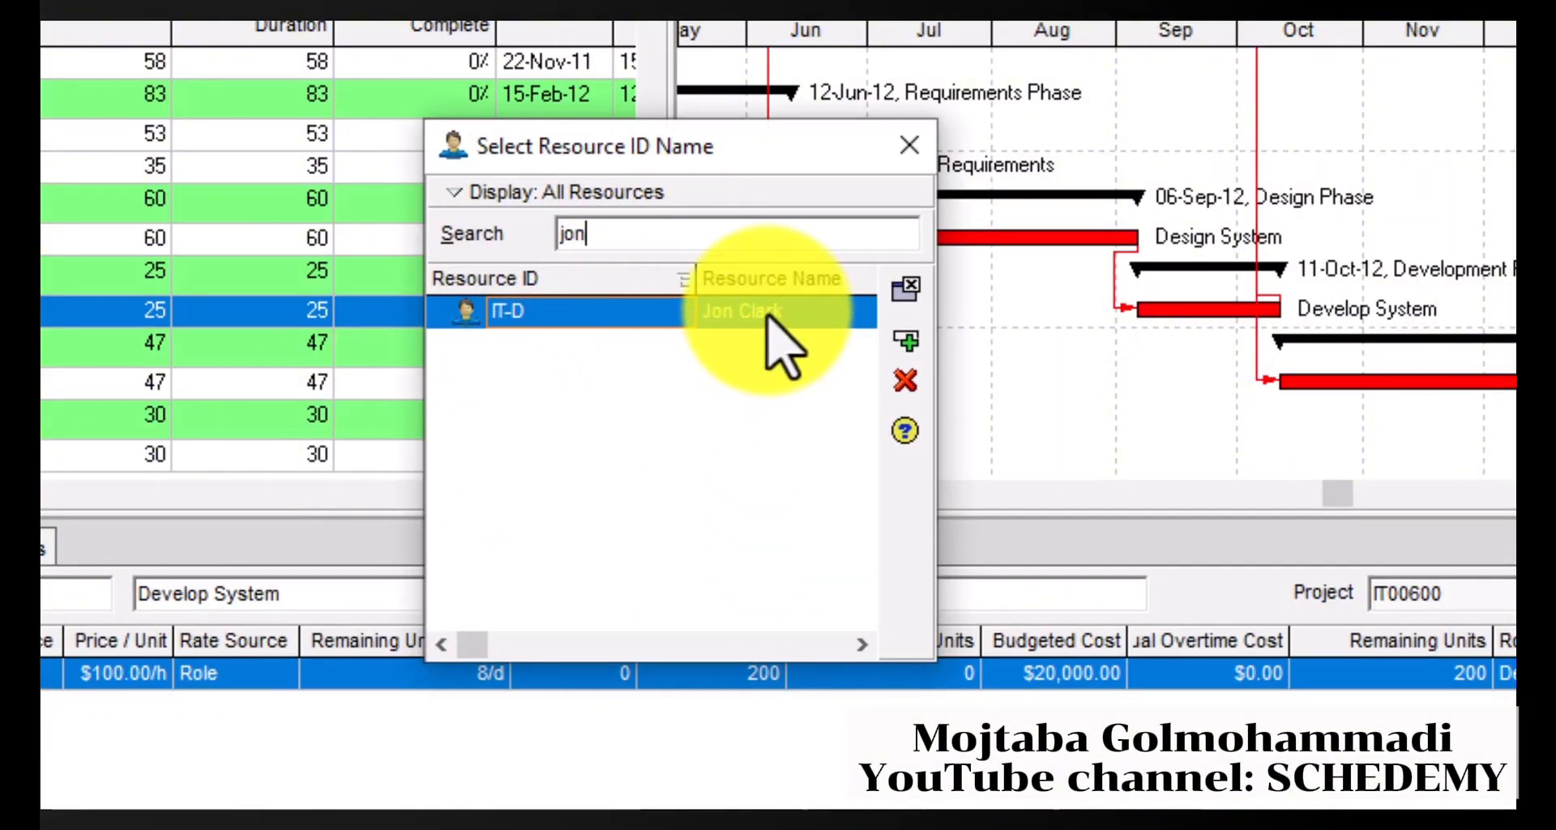
Assign resource IT-D to the Developer role on Develop System and schedule the project.
double_click(766, 316)
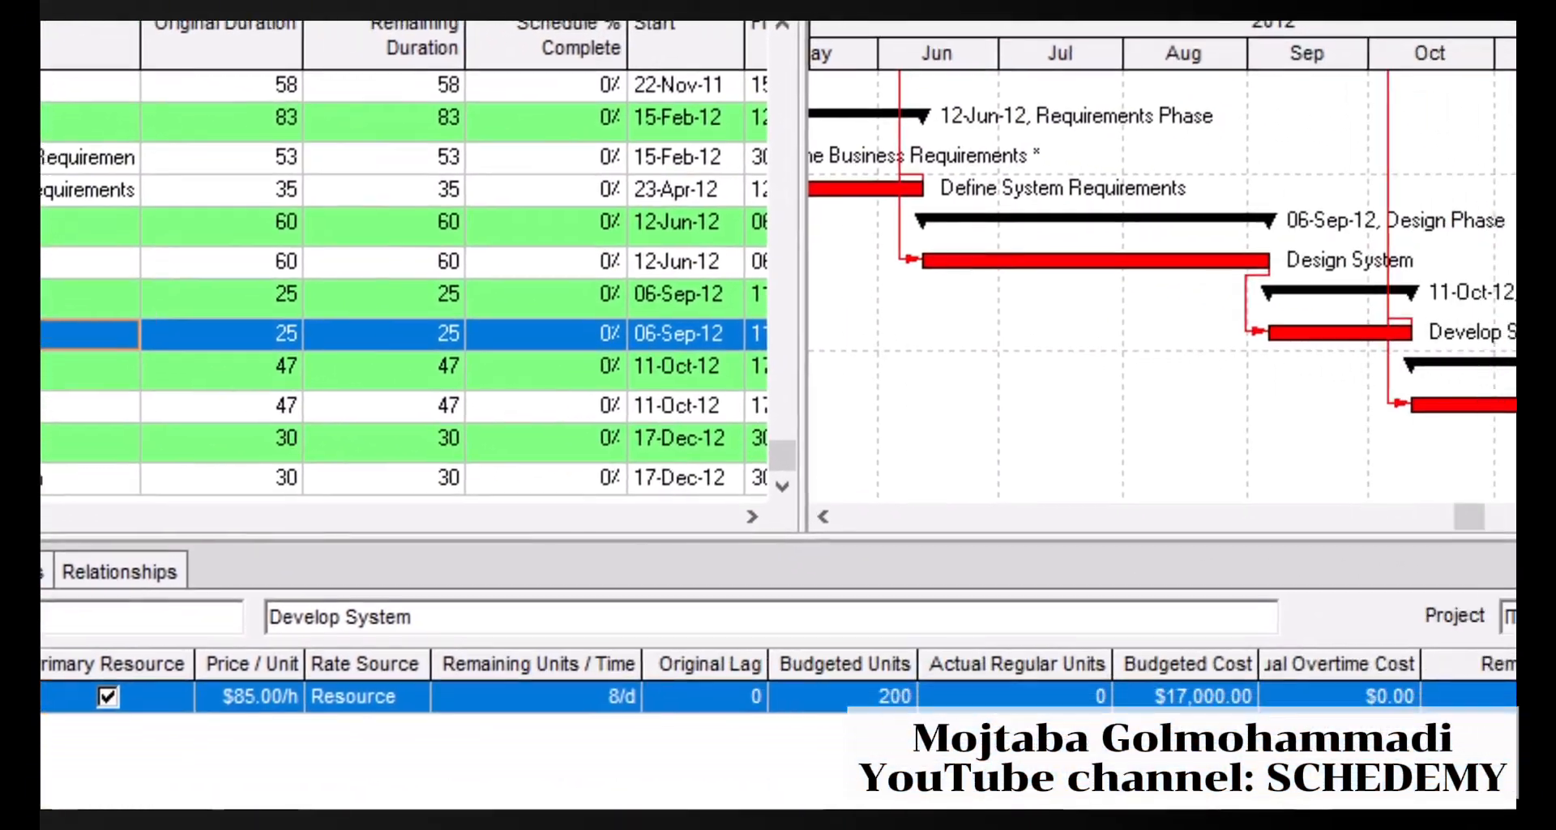
key("F9")
key("Return")
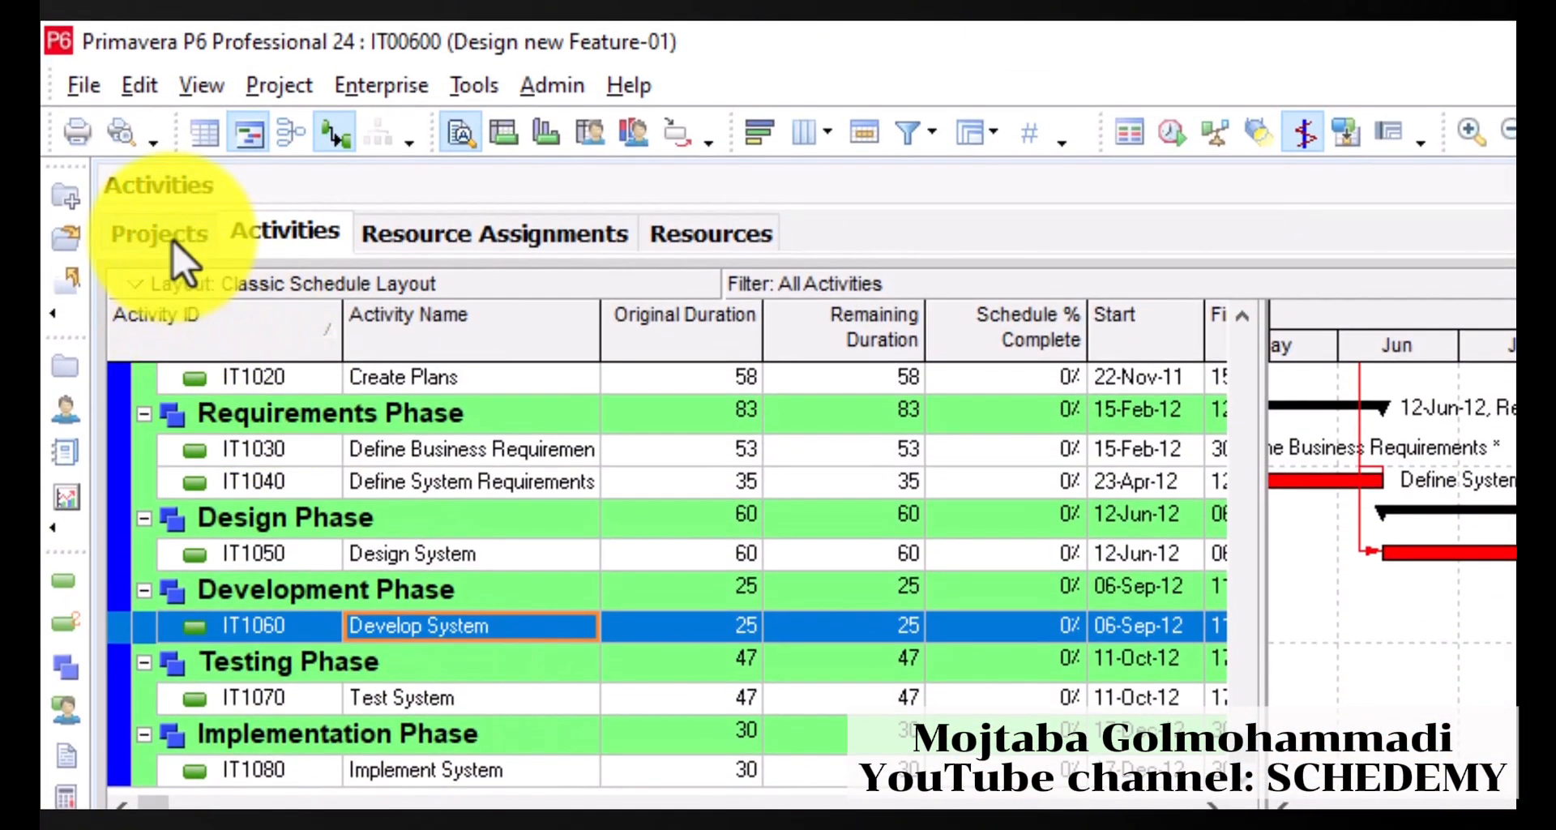
Open projects IT00600 and IT00600-1 together.
left_click(166, 239)
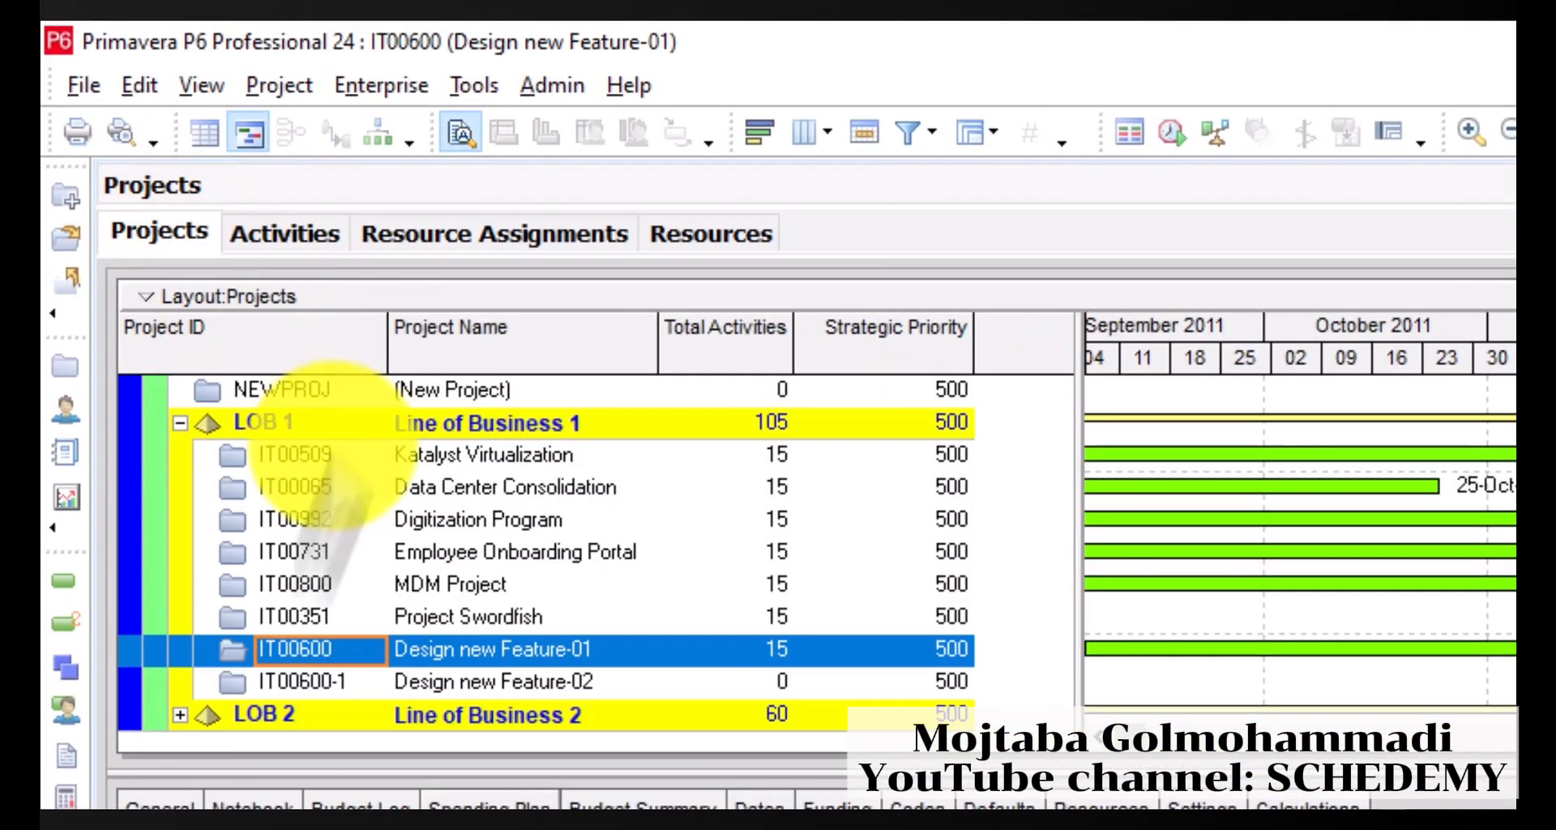
left_click(311, 685, "shift")
right_click(311, 685)
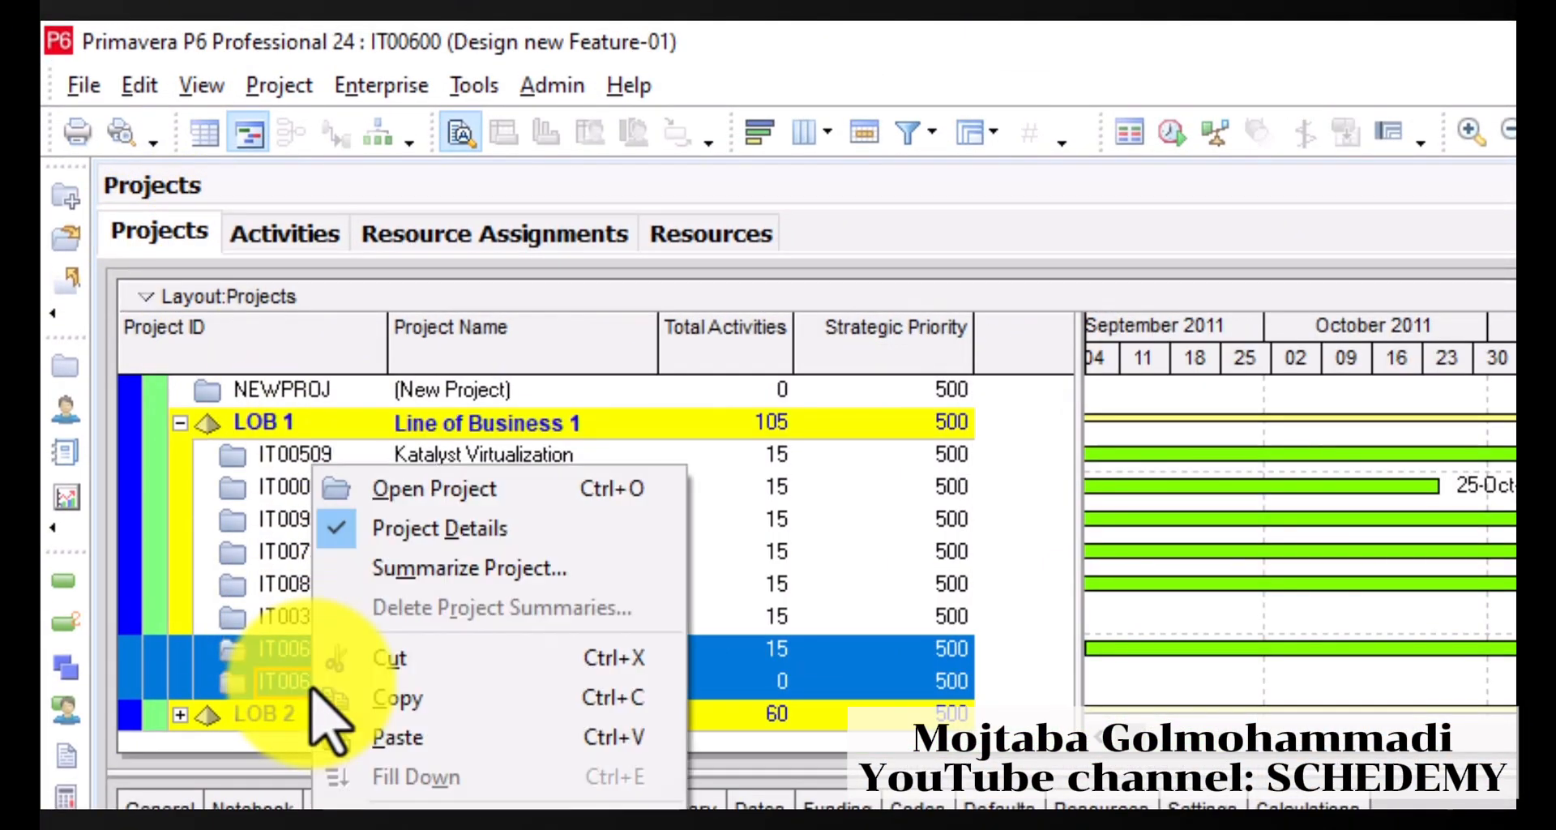
left_click(438, 488)
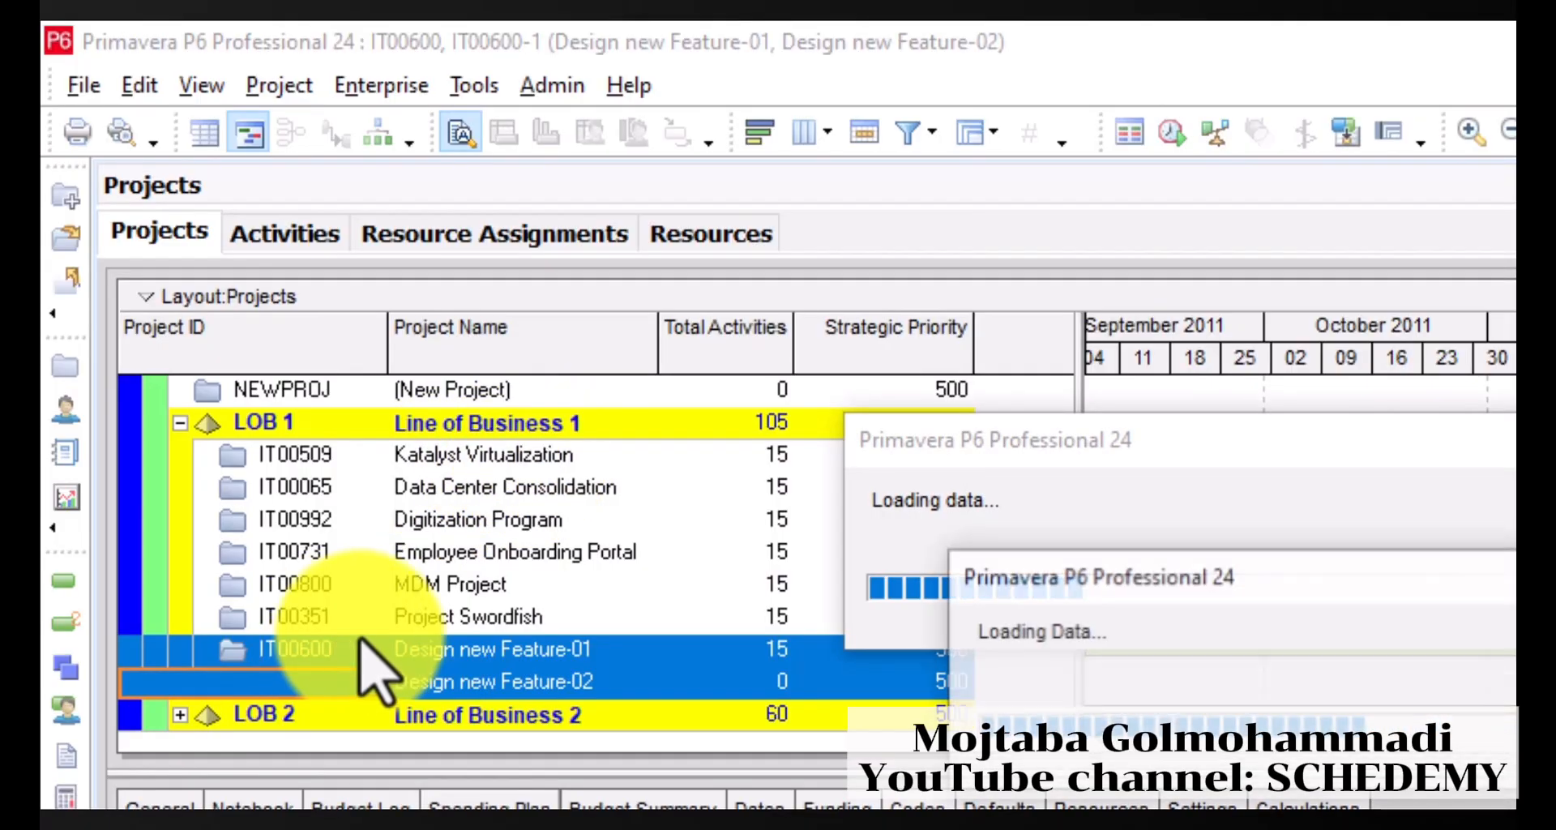
Widen the resource assignments table to show the Project column and examine resource IT-D's two Develop System assignments and their daily units.
left_click(312, 233)
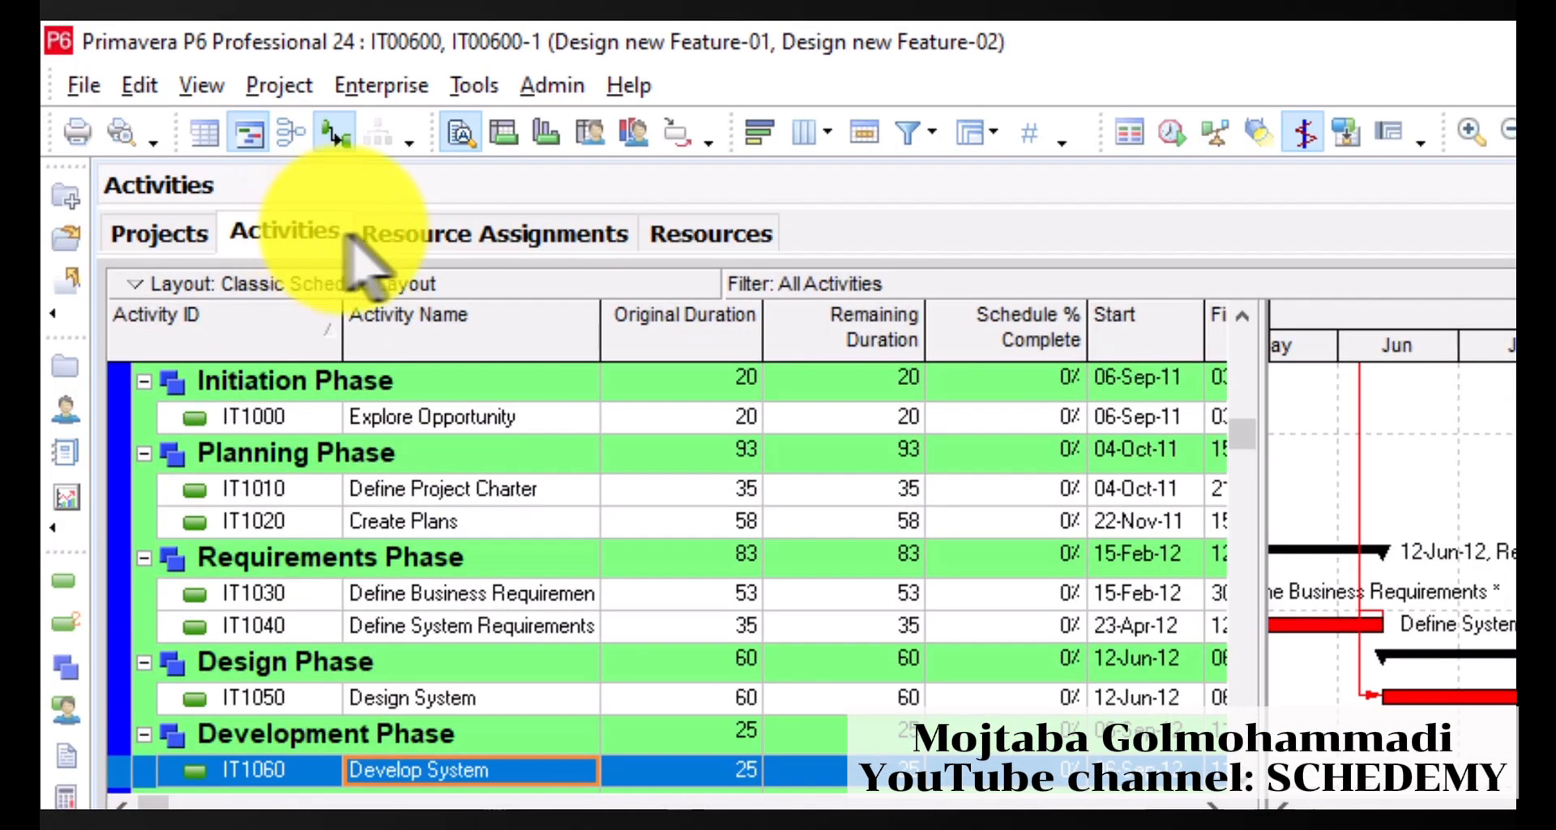
left_click(454, 239)
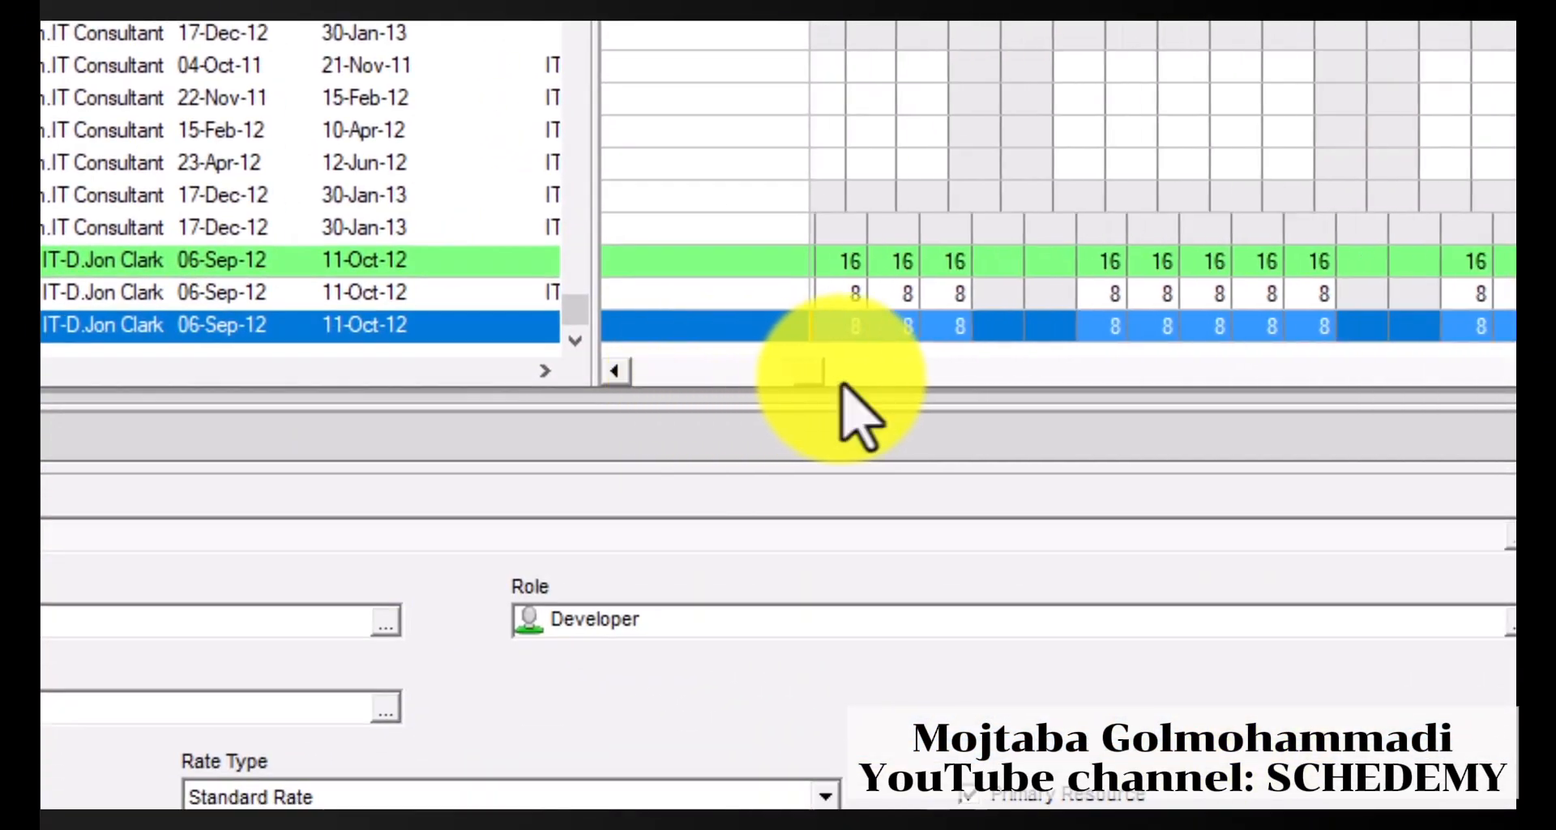
left_click_drag(841, 381, 938, 385)
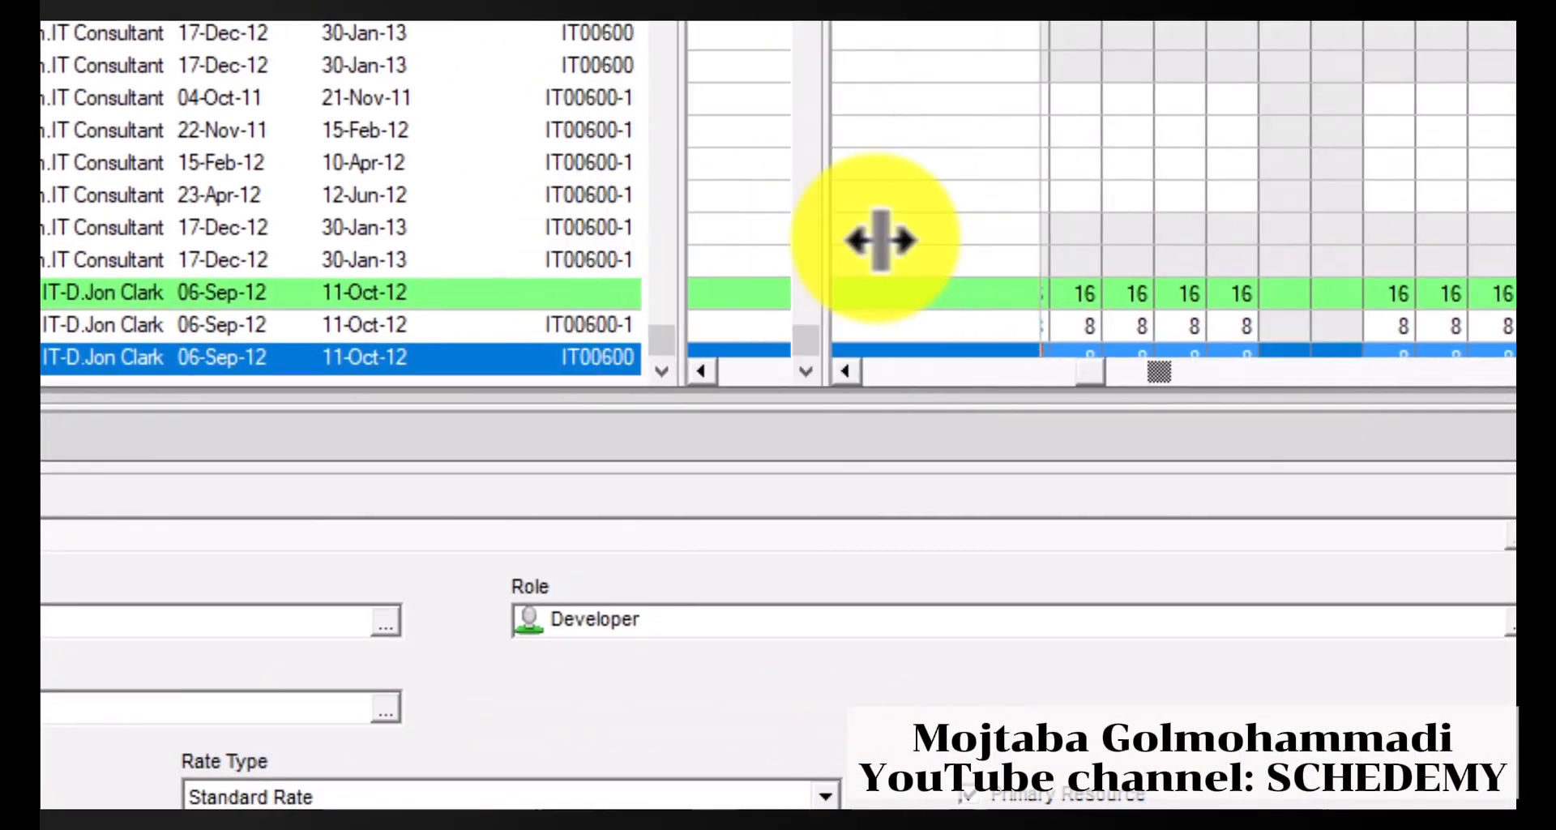
left_click_drag(881, 241, 871, 249)
left_click(602, 329)
left_click(603, 356)
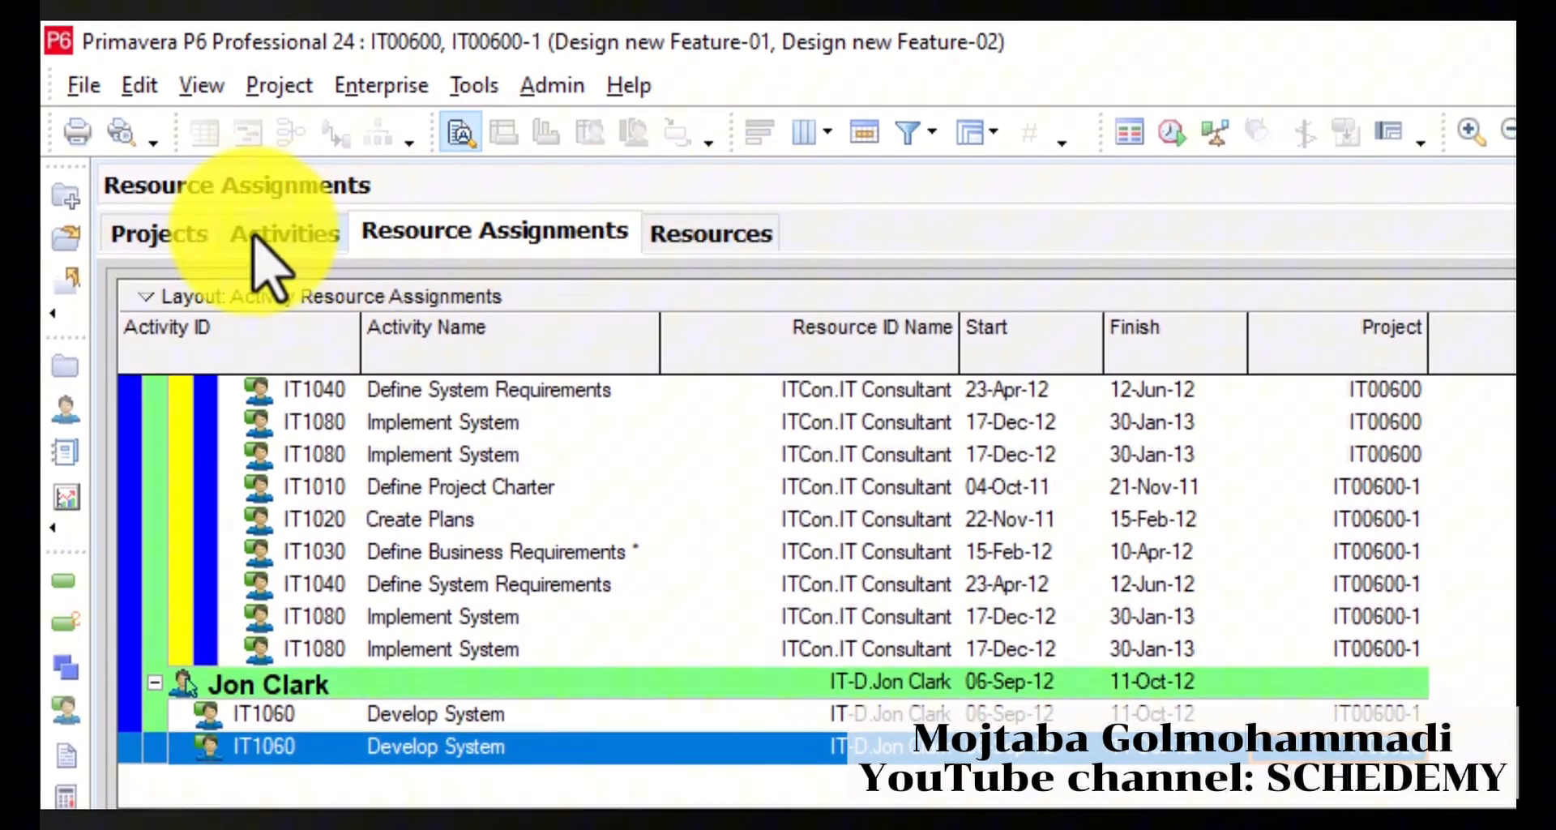
Show the role usage profile below the activities and filter its role list by All Roles.
left_click(256, 237)
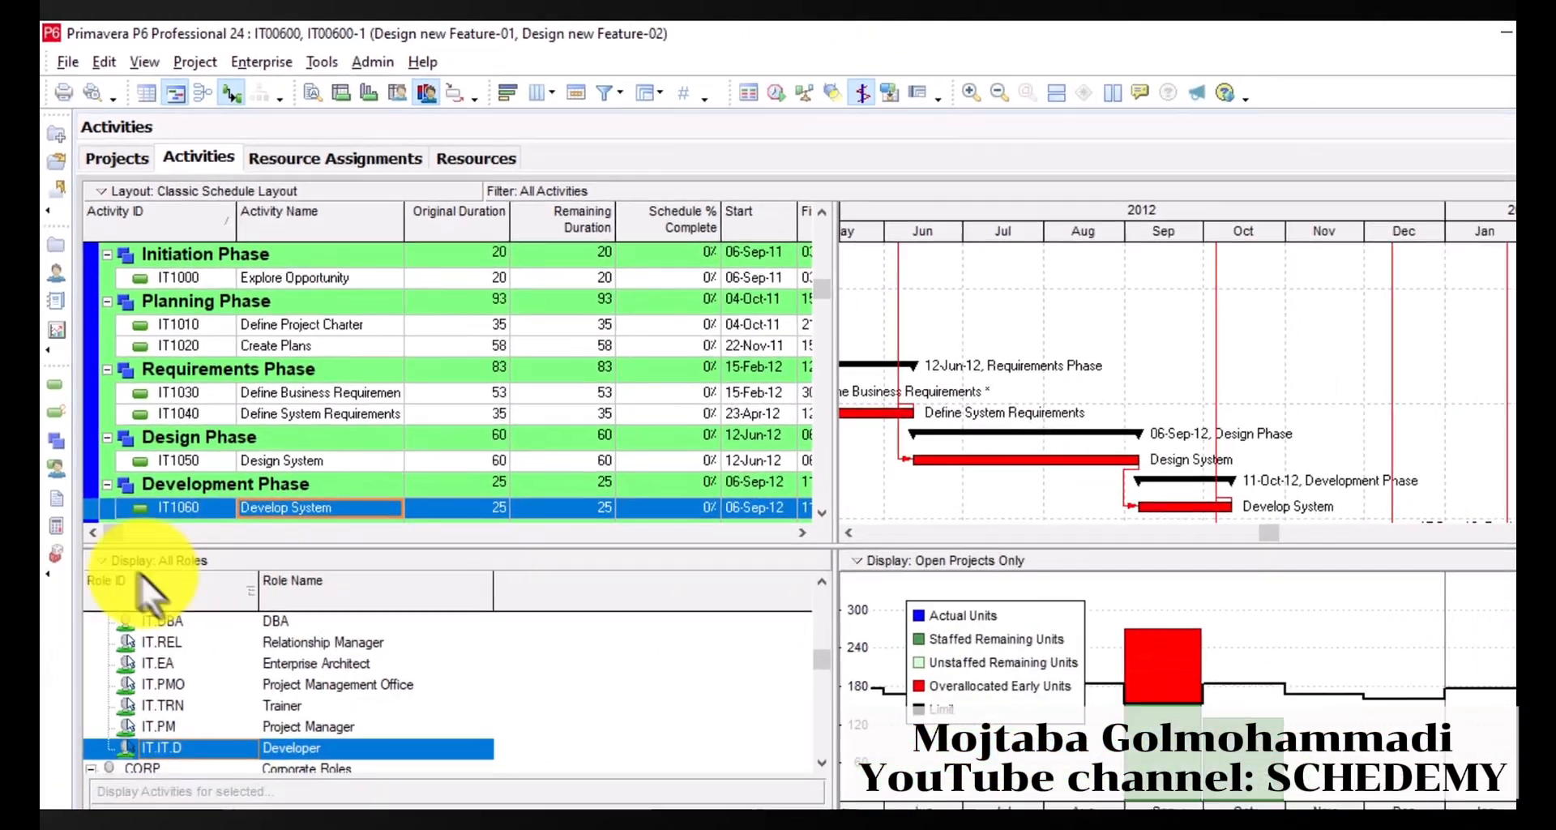
left_click(123, 513)
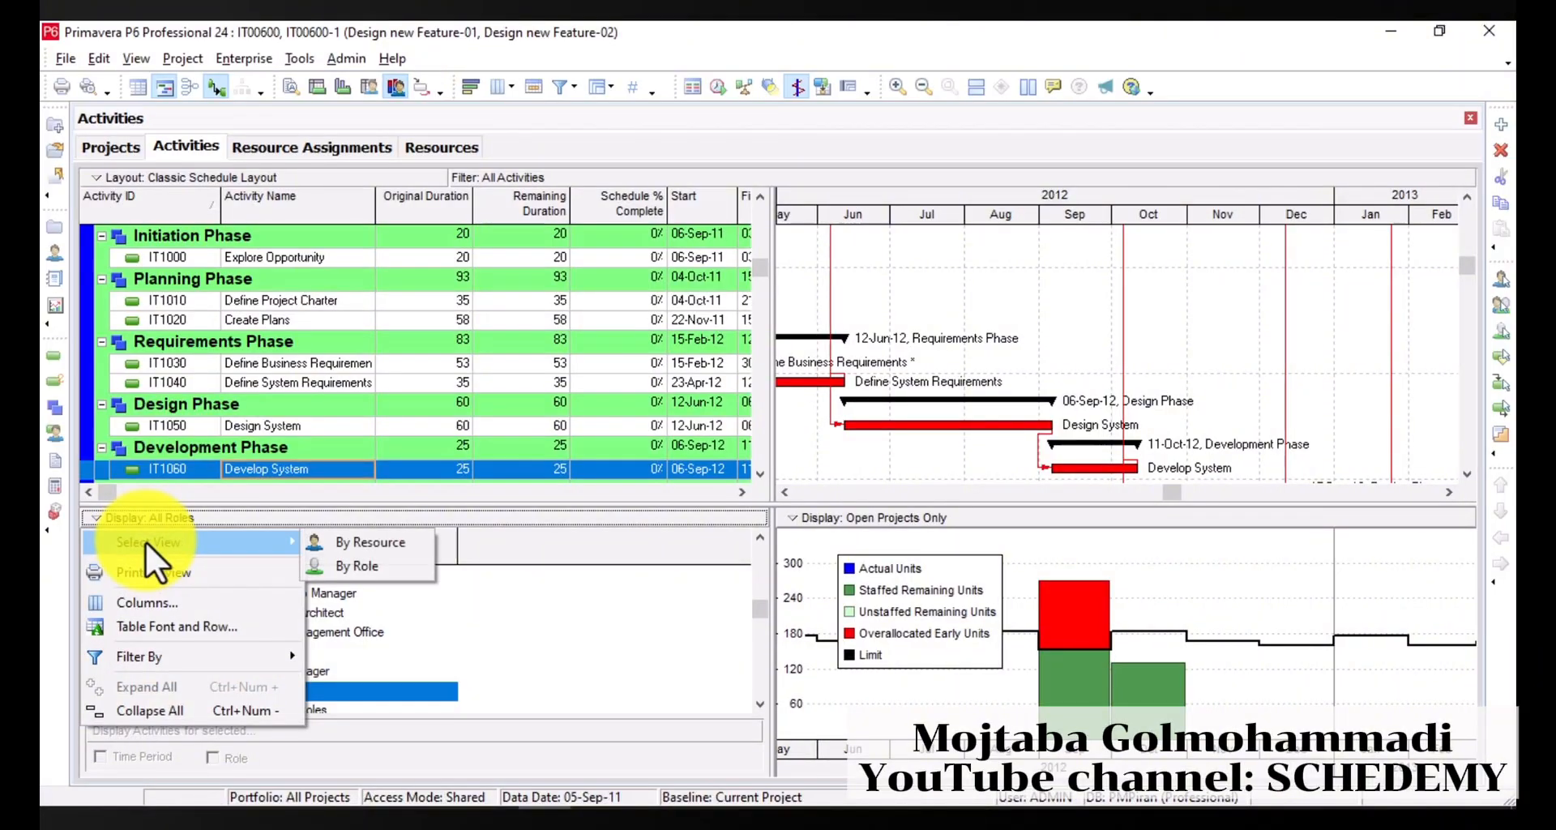
mouse_move(208, 660)
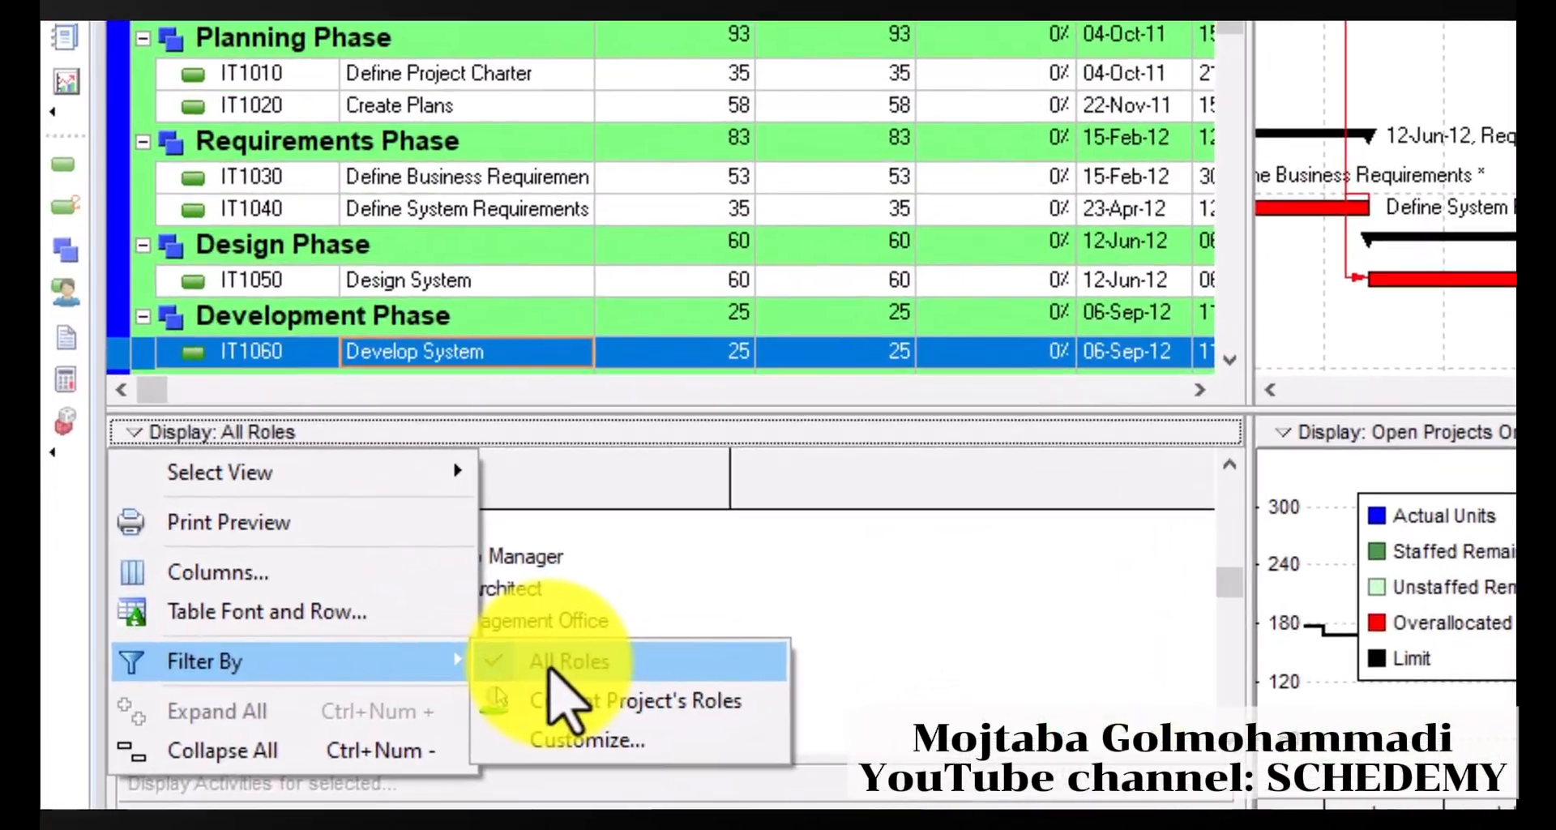
left_click(357, 656)
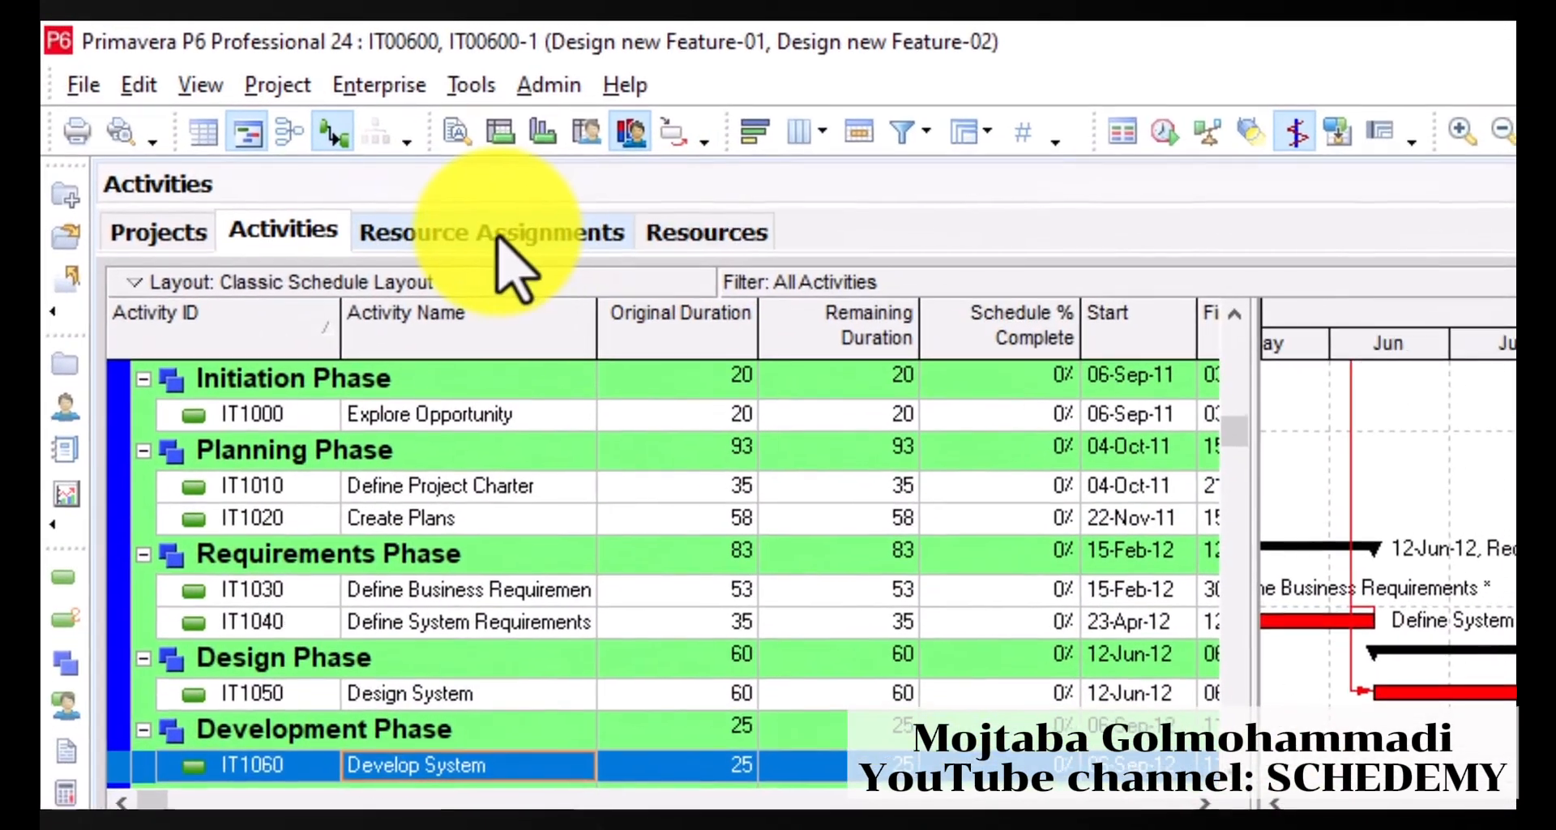
Return to the resource assignments, then collapse and re-expand resource IT-D's group to review its Develop System assignments.
left_click(311, 146)
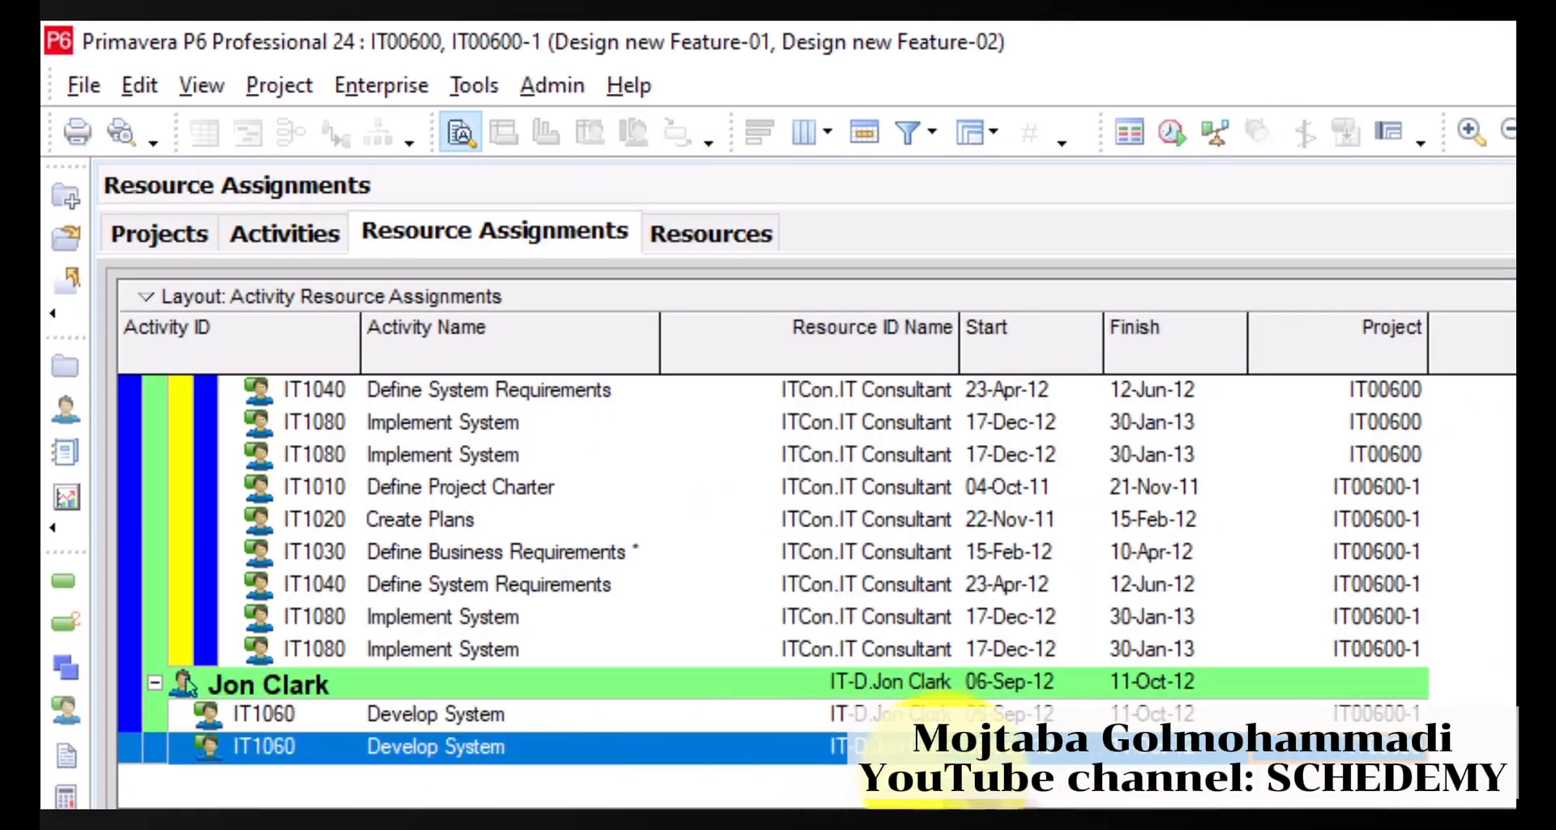
left_click(156, 685)
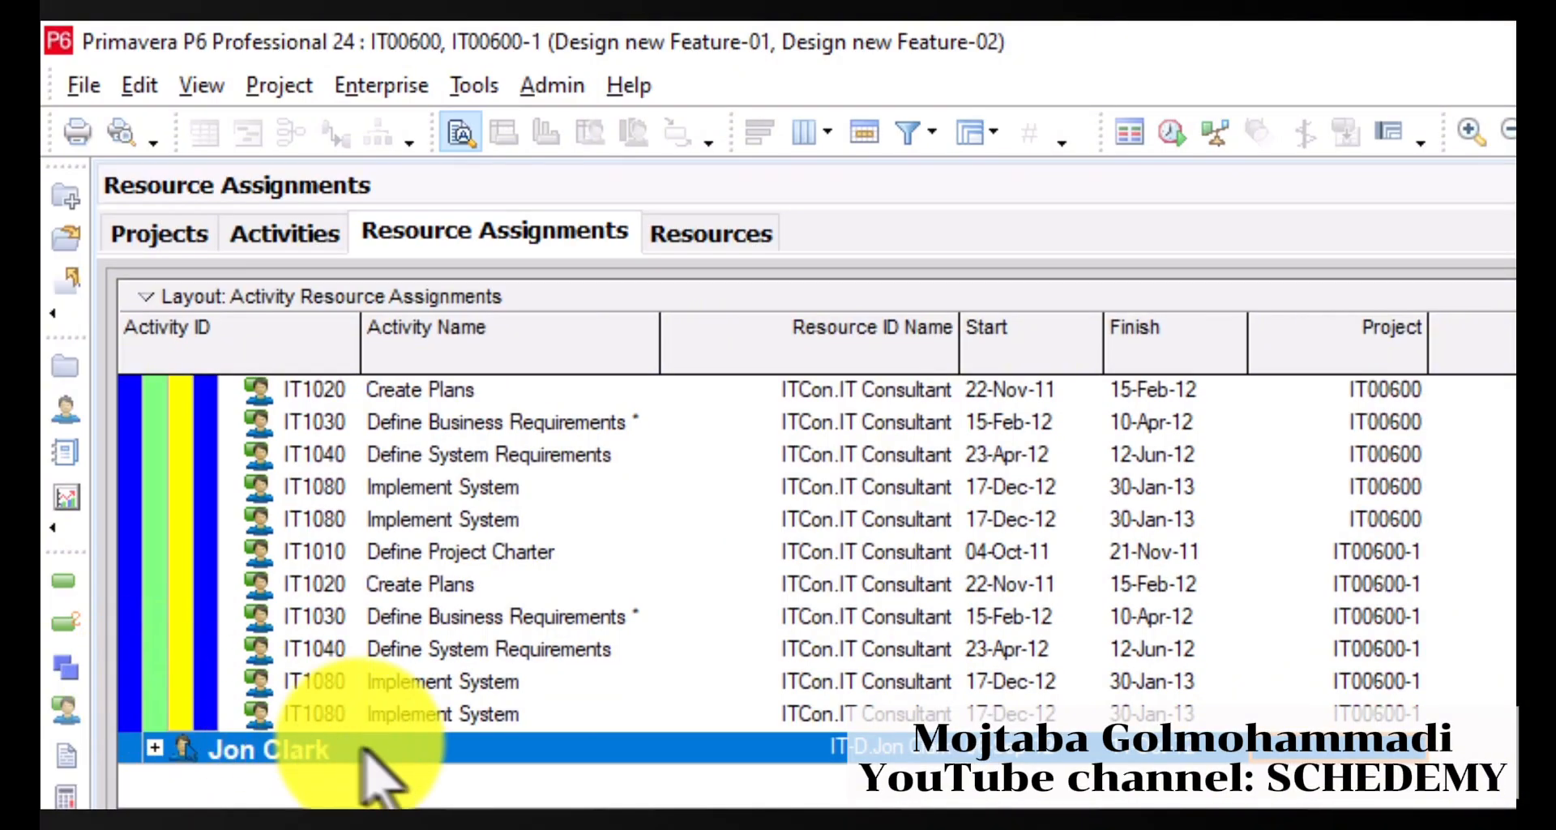
left_click(153, 749)
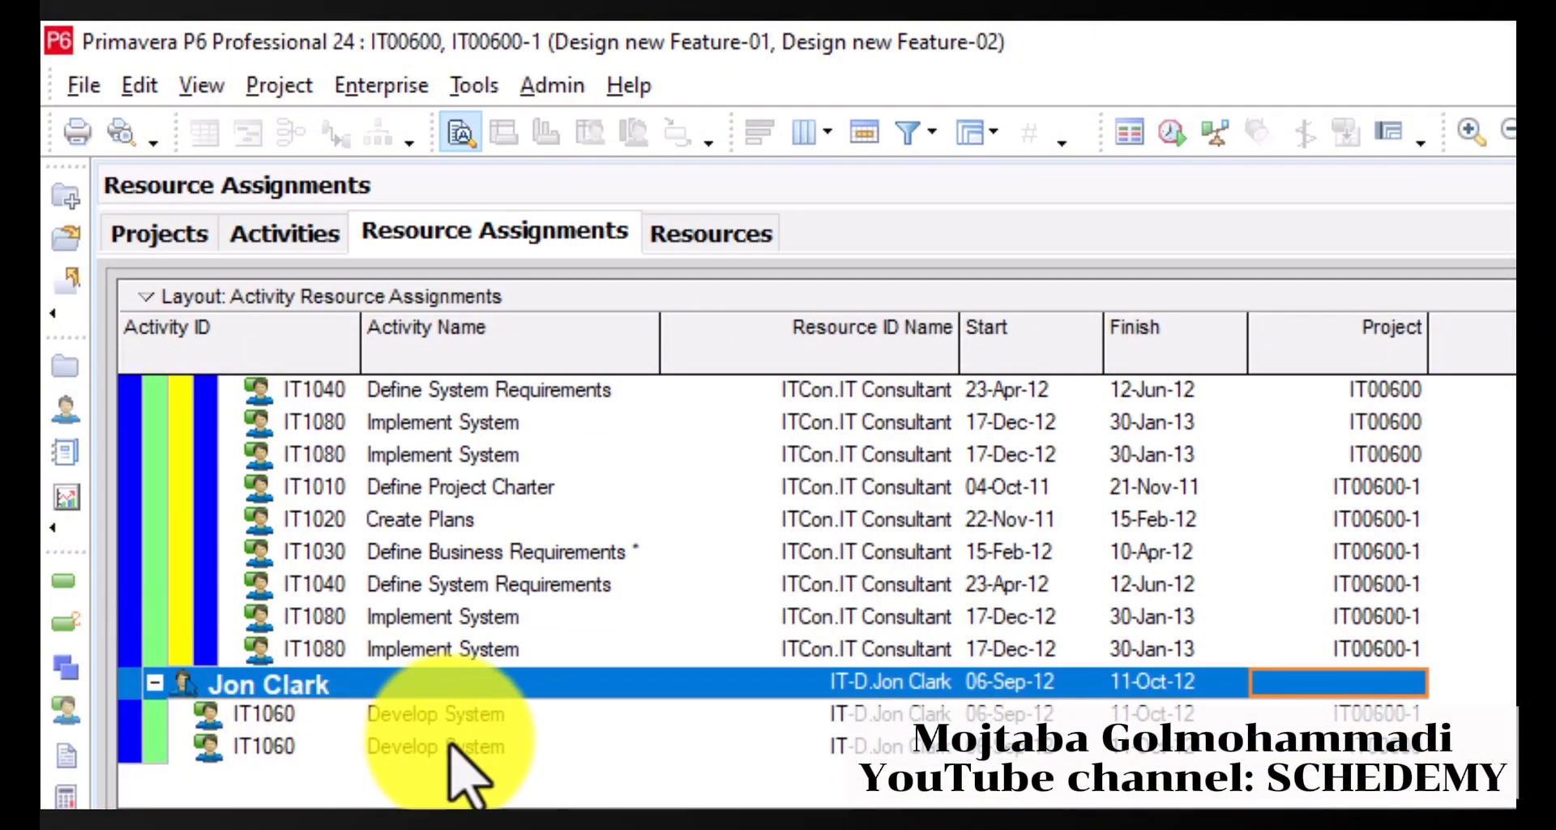
Group the resource assignments by Role and select the Developer group to examine its Develop System assignments.
left_click(535, 744)
left_click(288, 305)
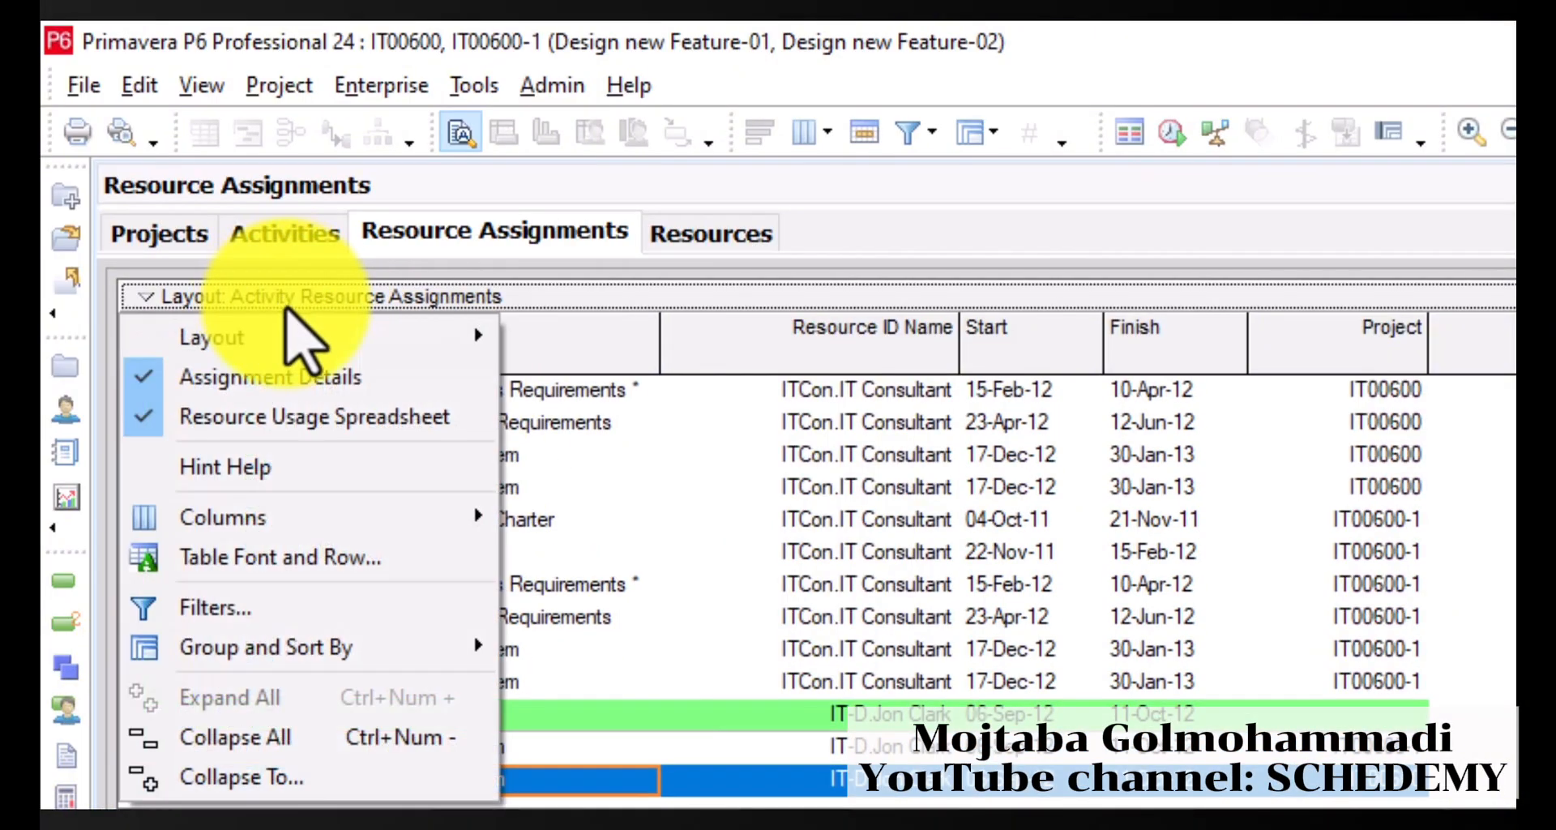
mouse_move(320, 652)
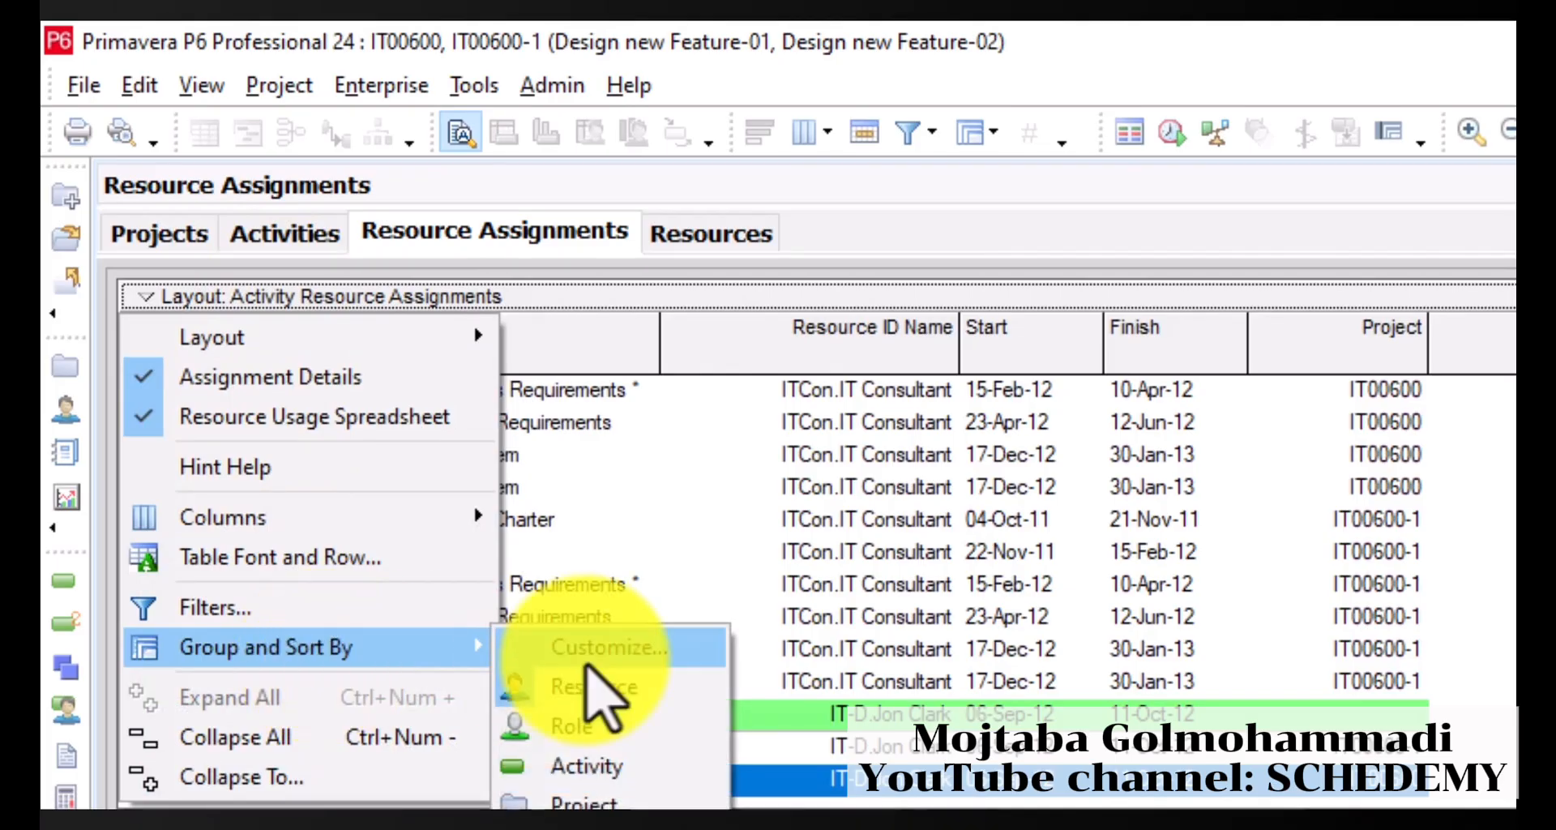
left_click(604, 726)
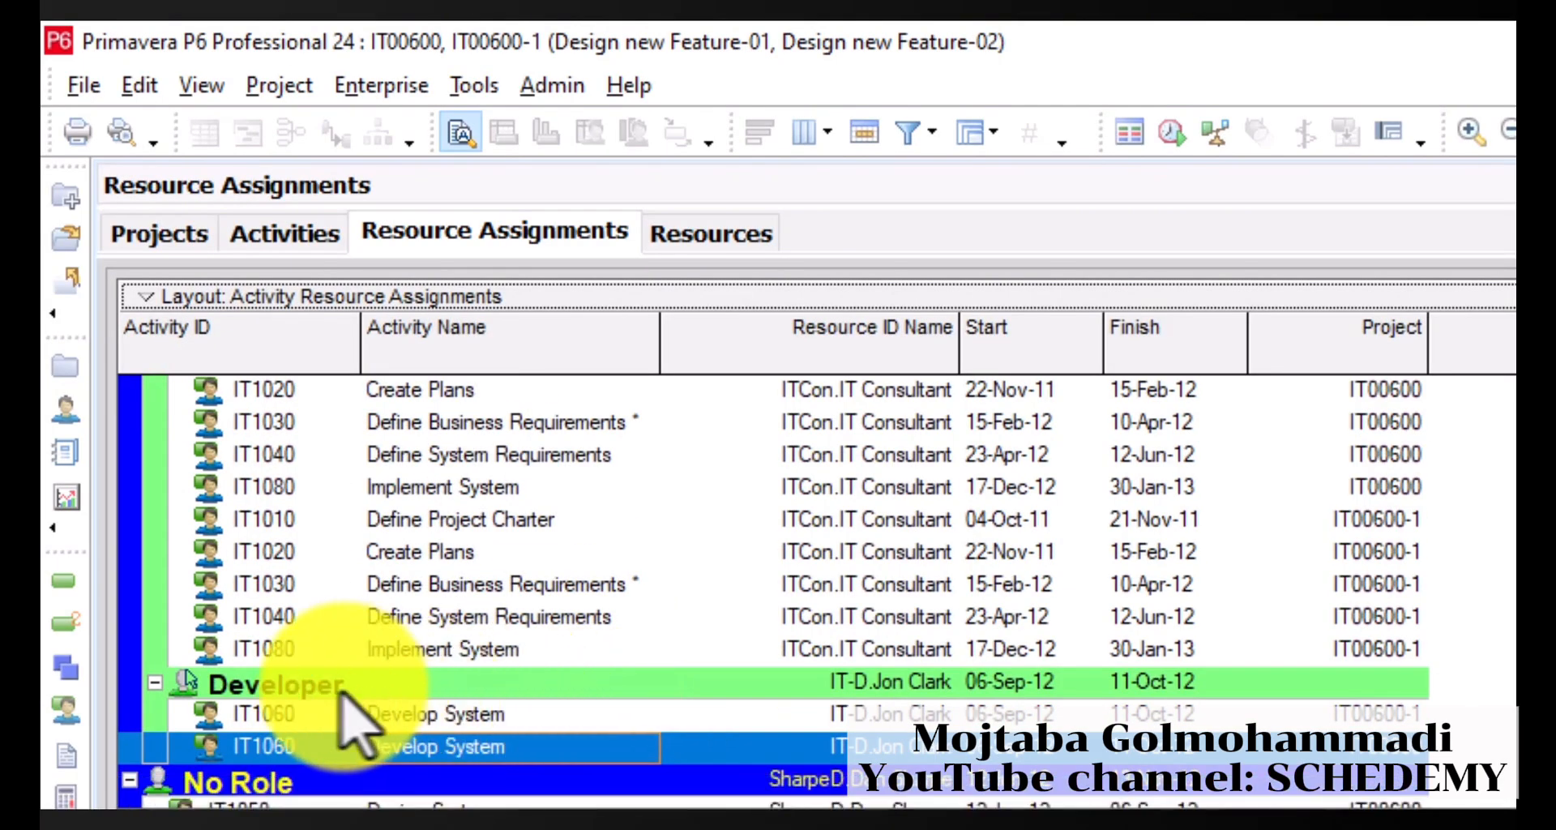
left_click(307, 689)
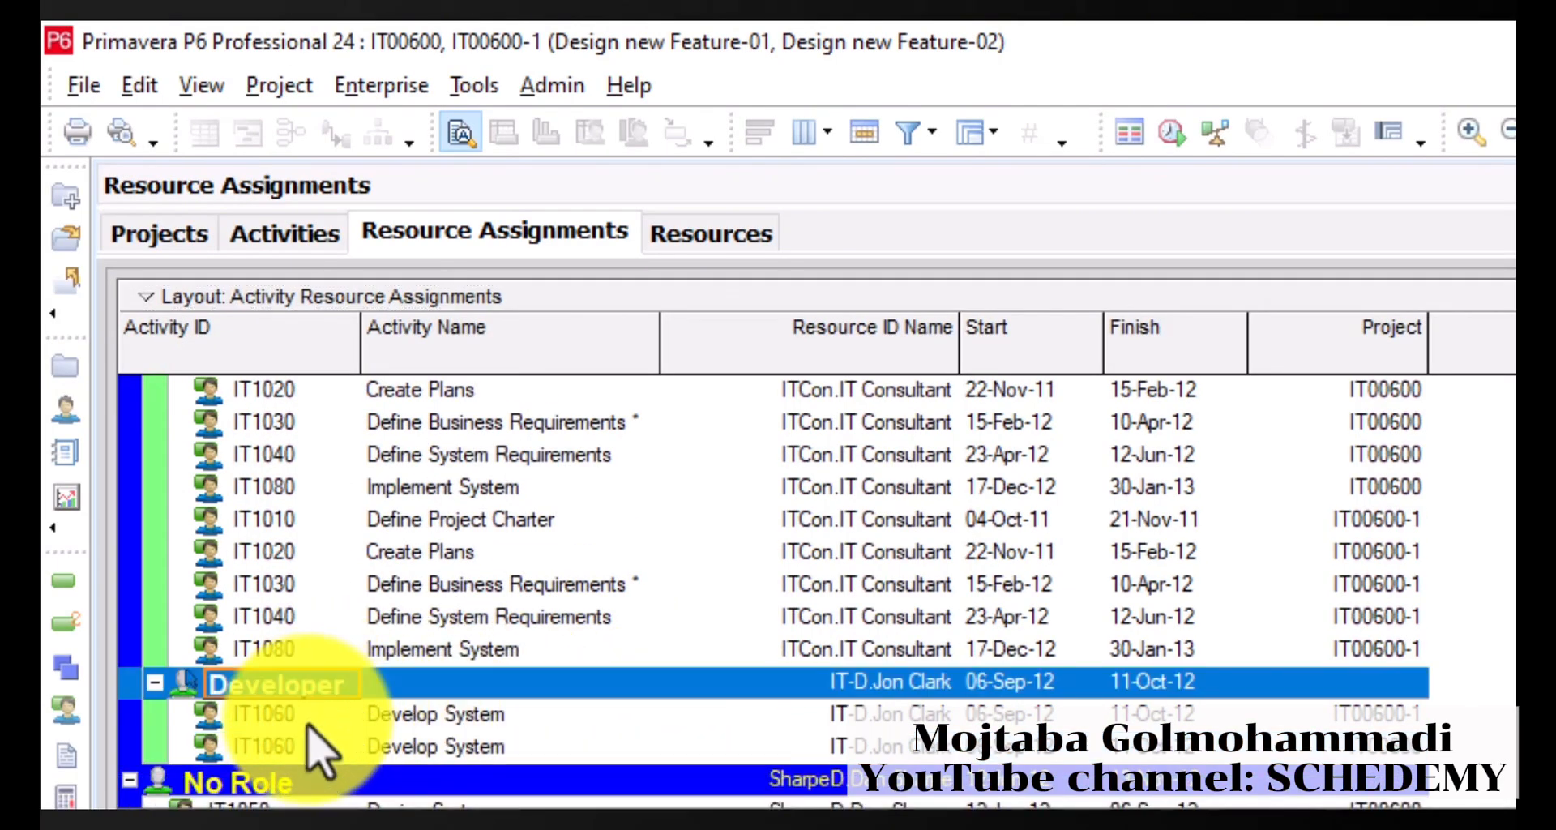
left_click(1188, 683)
left_click(936, 686)
Set the usage spreadsheet's timescale date interval to Year/Month.
left_click_drag(1094, 461, 1023, 375)
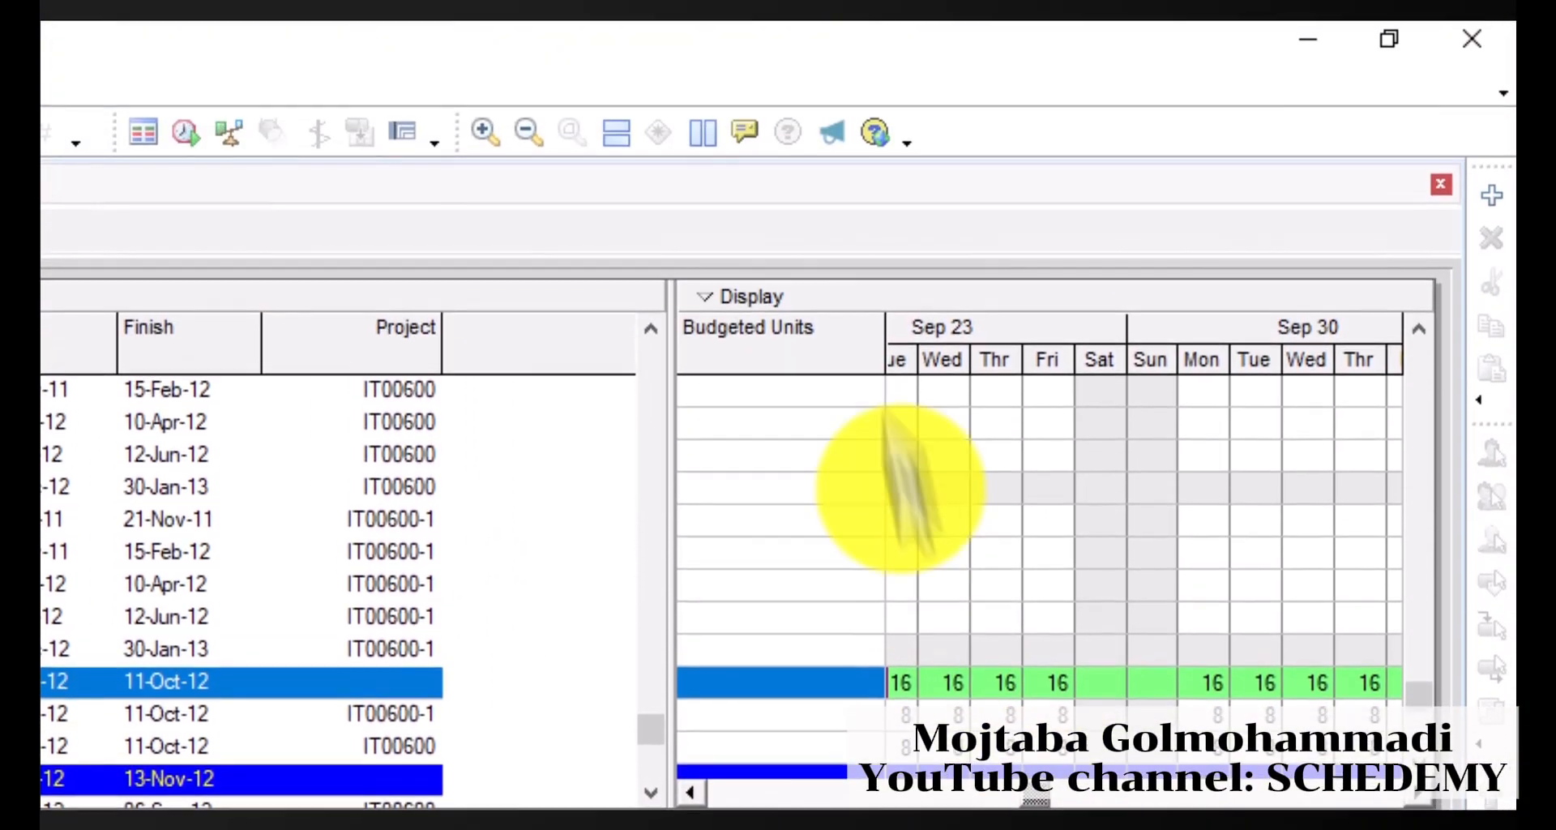
right_click(999, 326)
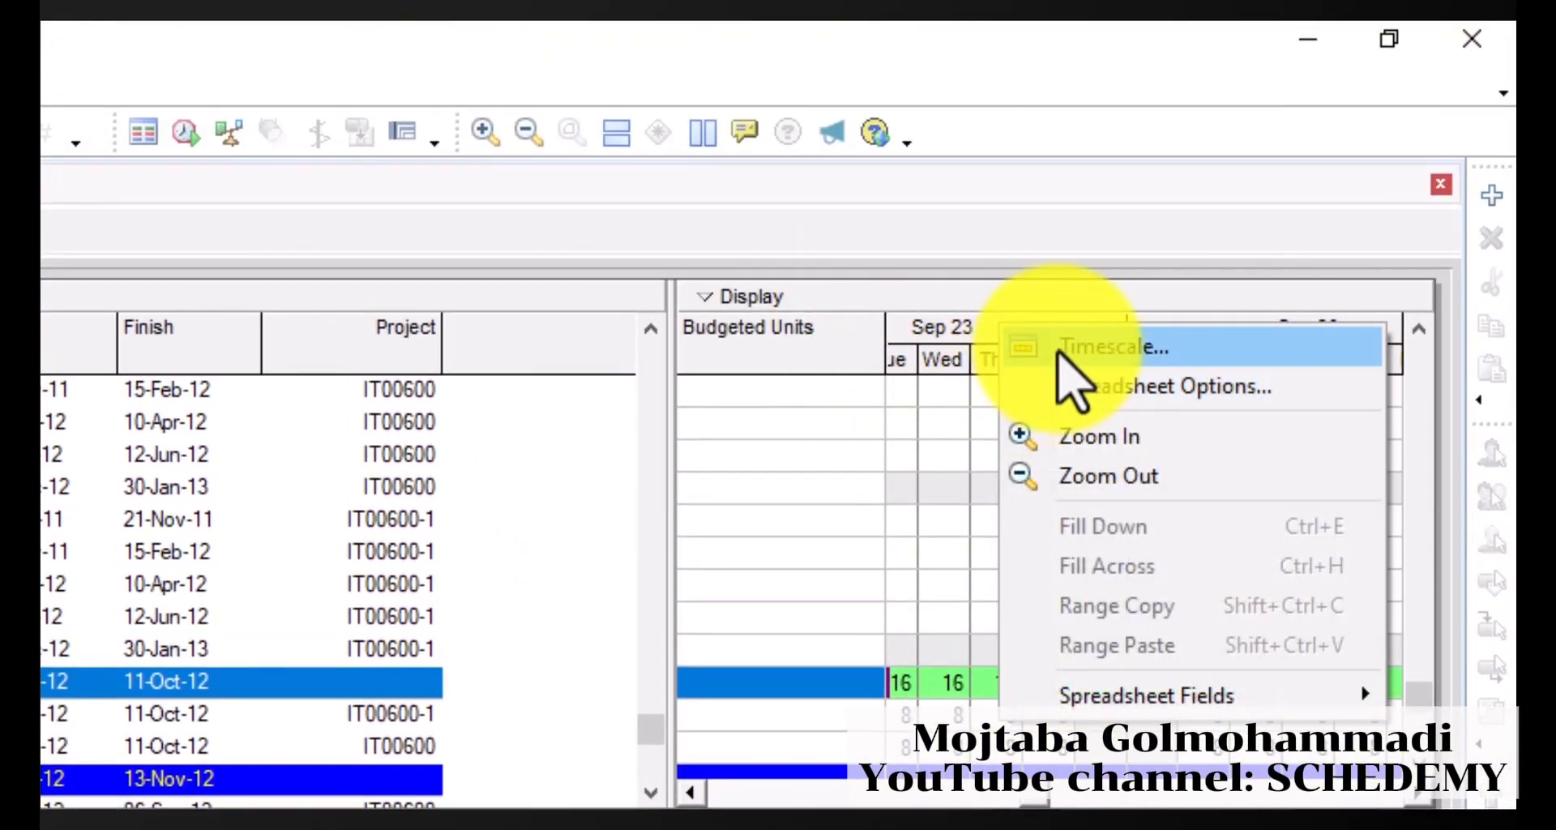
left_click(1059, 357)
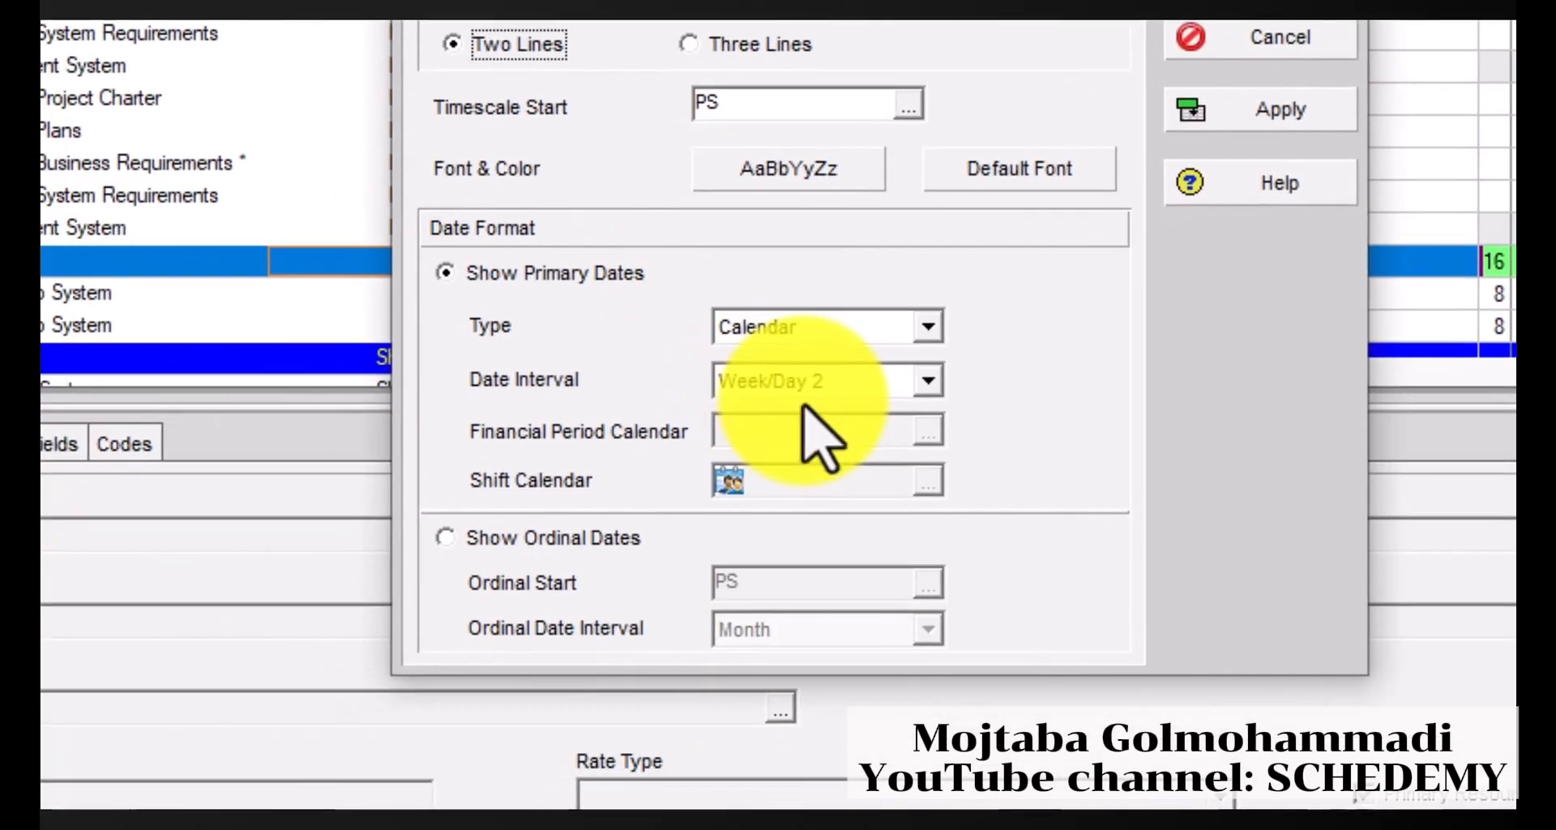
left_click(859, 387)
left_click_drag(929, 525, 931, 441)
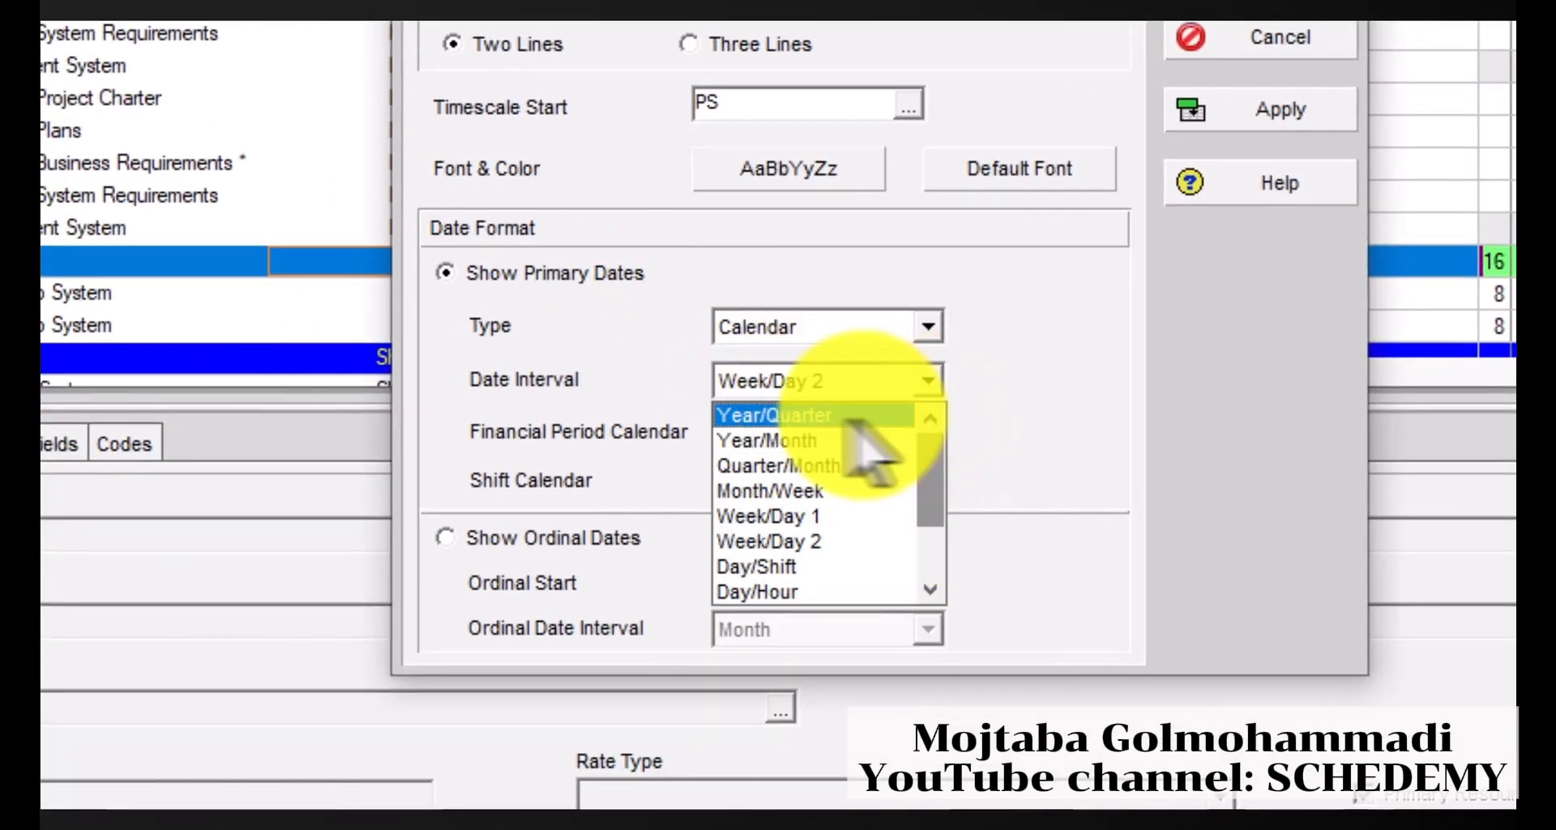
left_click(813, 442)
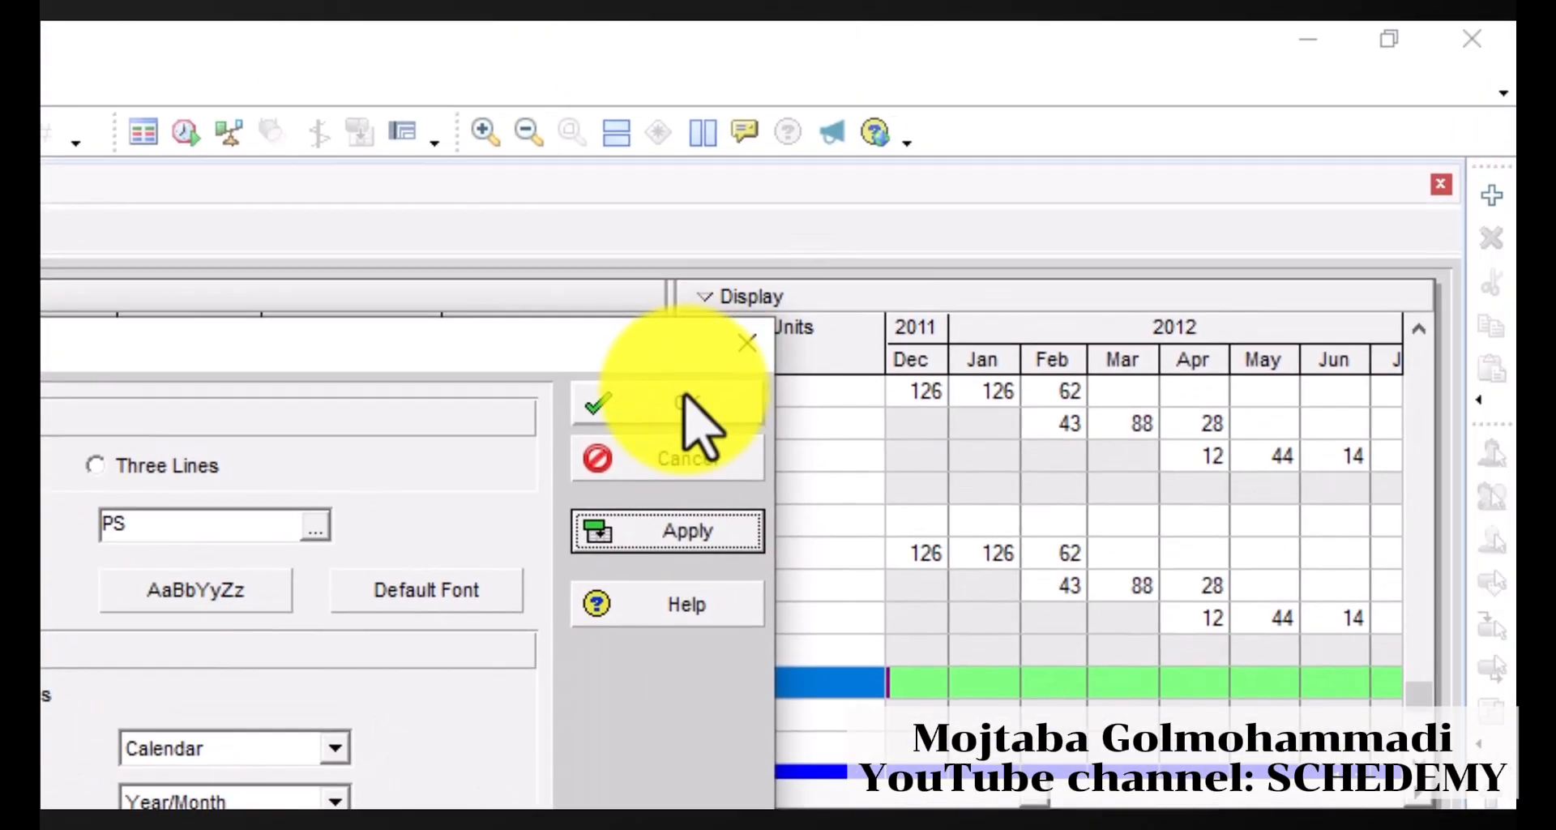
left_click(1264, 0)
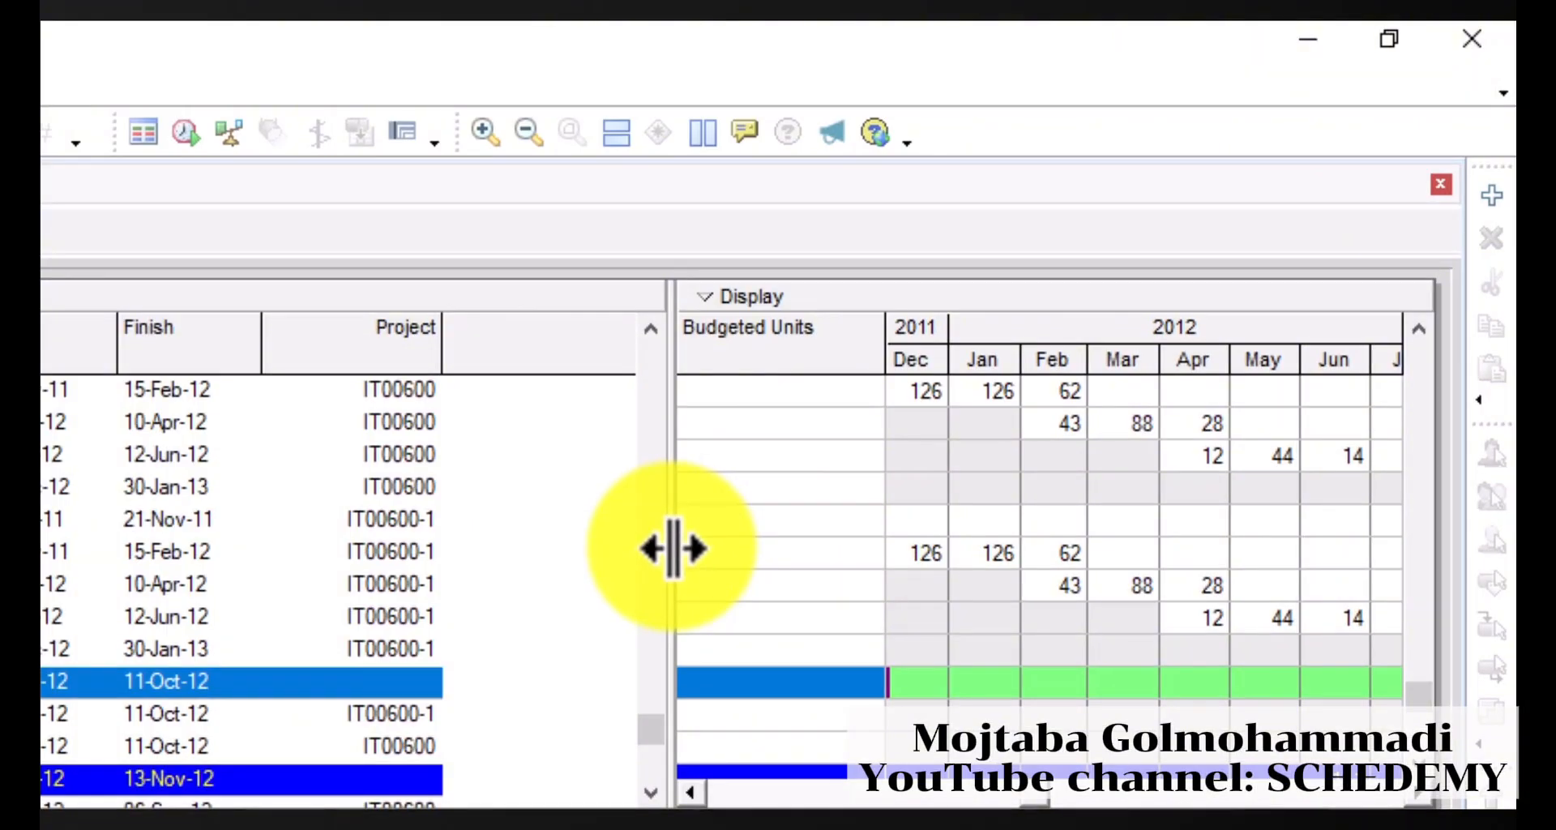
Widen the usage spreadsheet and examine the Developer role's monthly budgeted units for September and October 2012.
left_click_drag(673, 548, 547, 559)
left_click(406, 744)
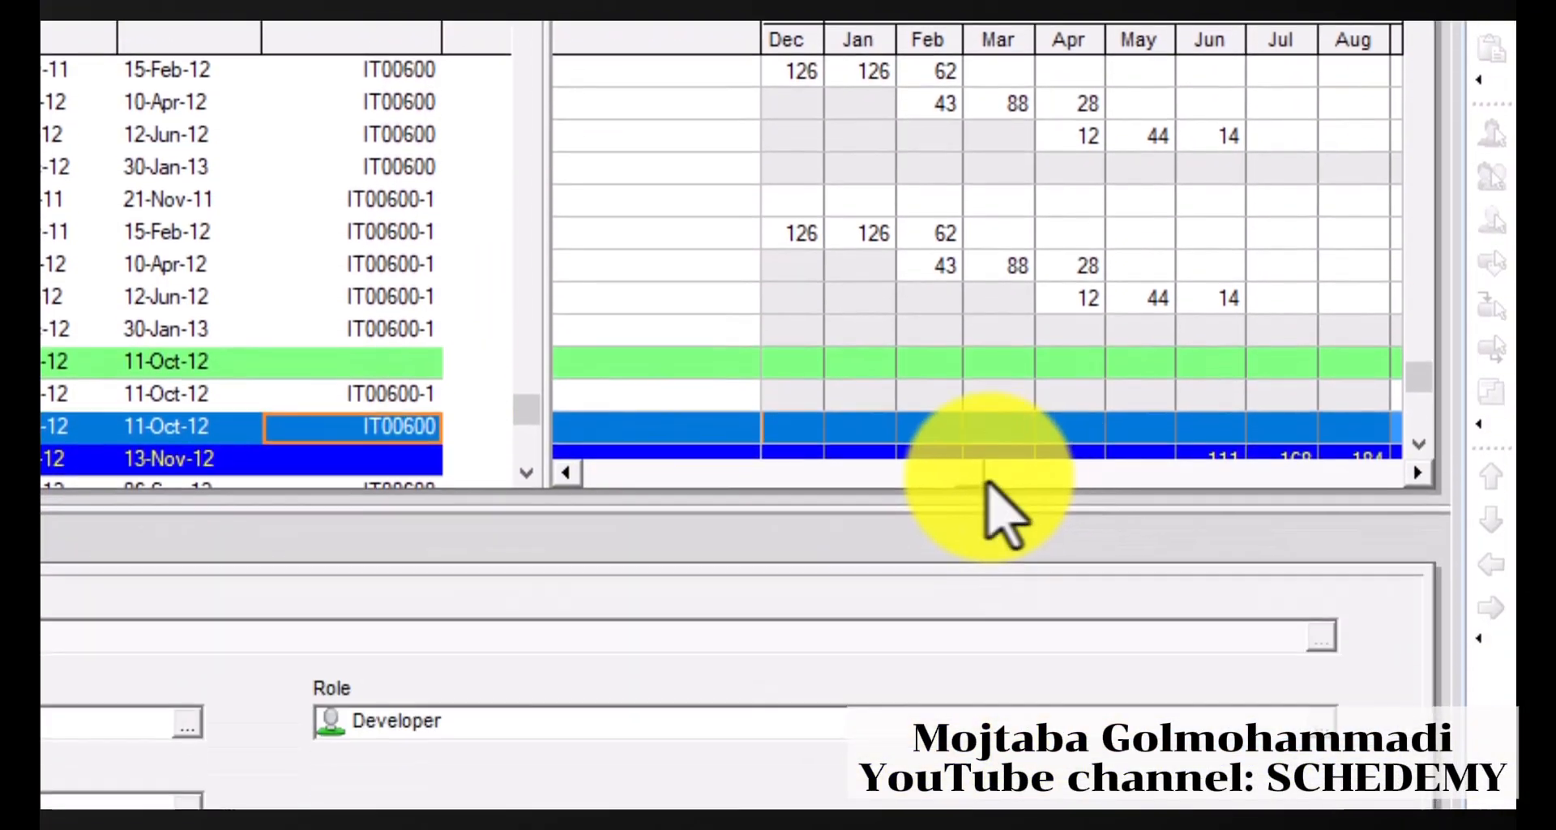
left_click_drag(988, 776, 1380, 766)
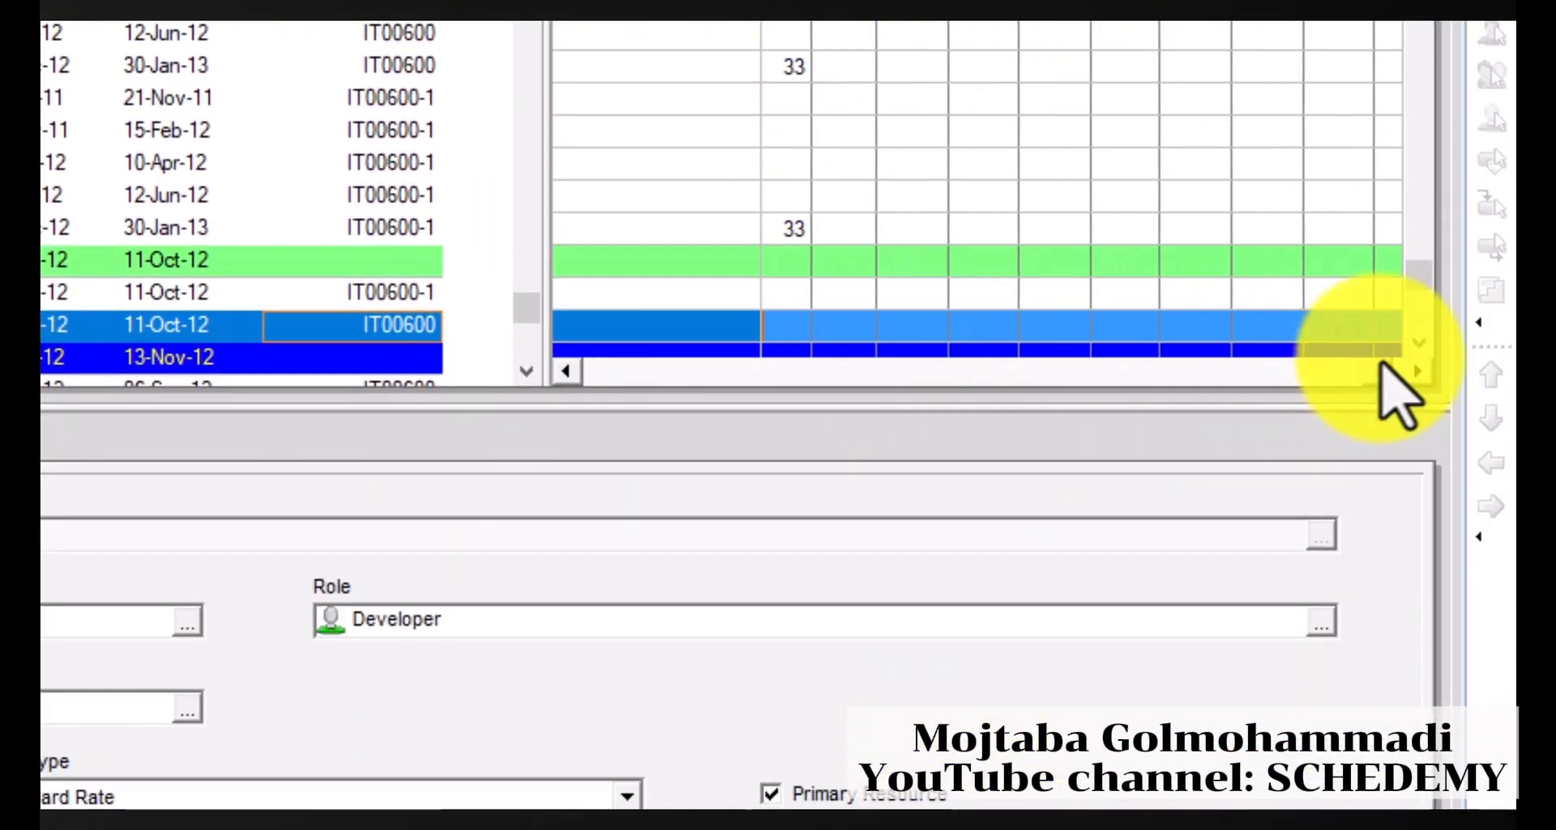
left_click_drag(1380, 362, 556, 382)
left_click(785, 258)
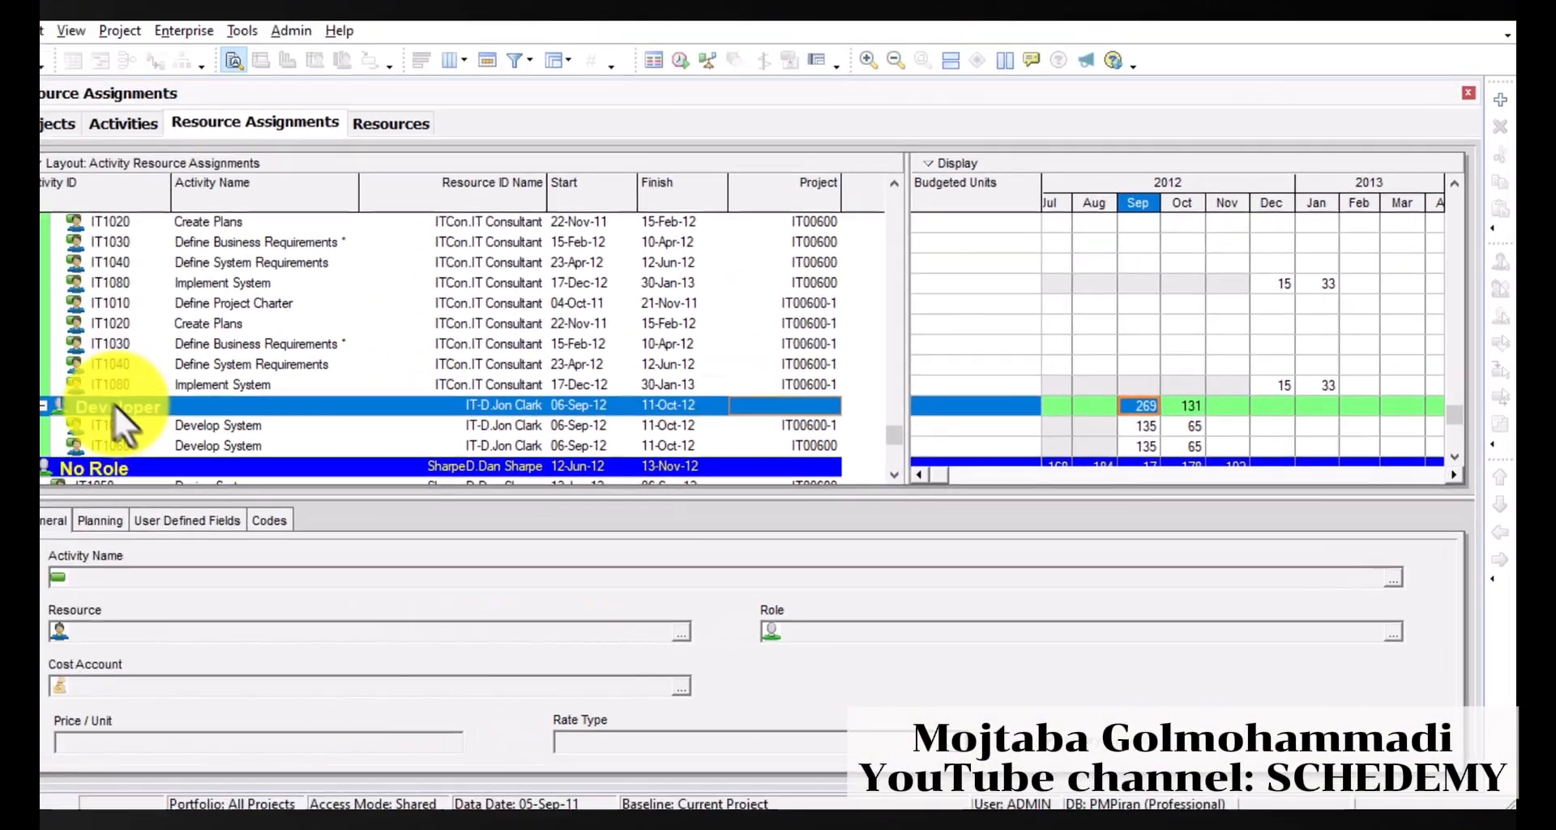
left_click(154, 417)
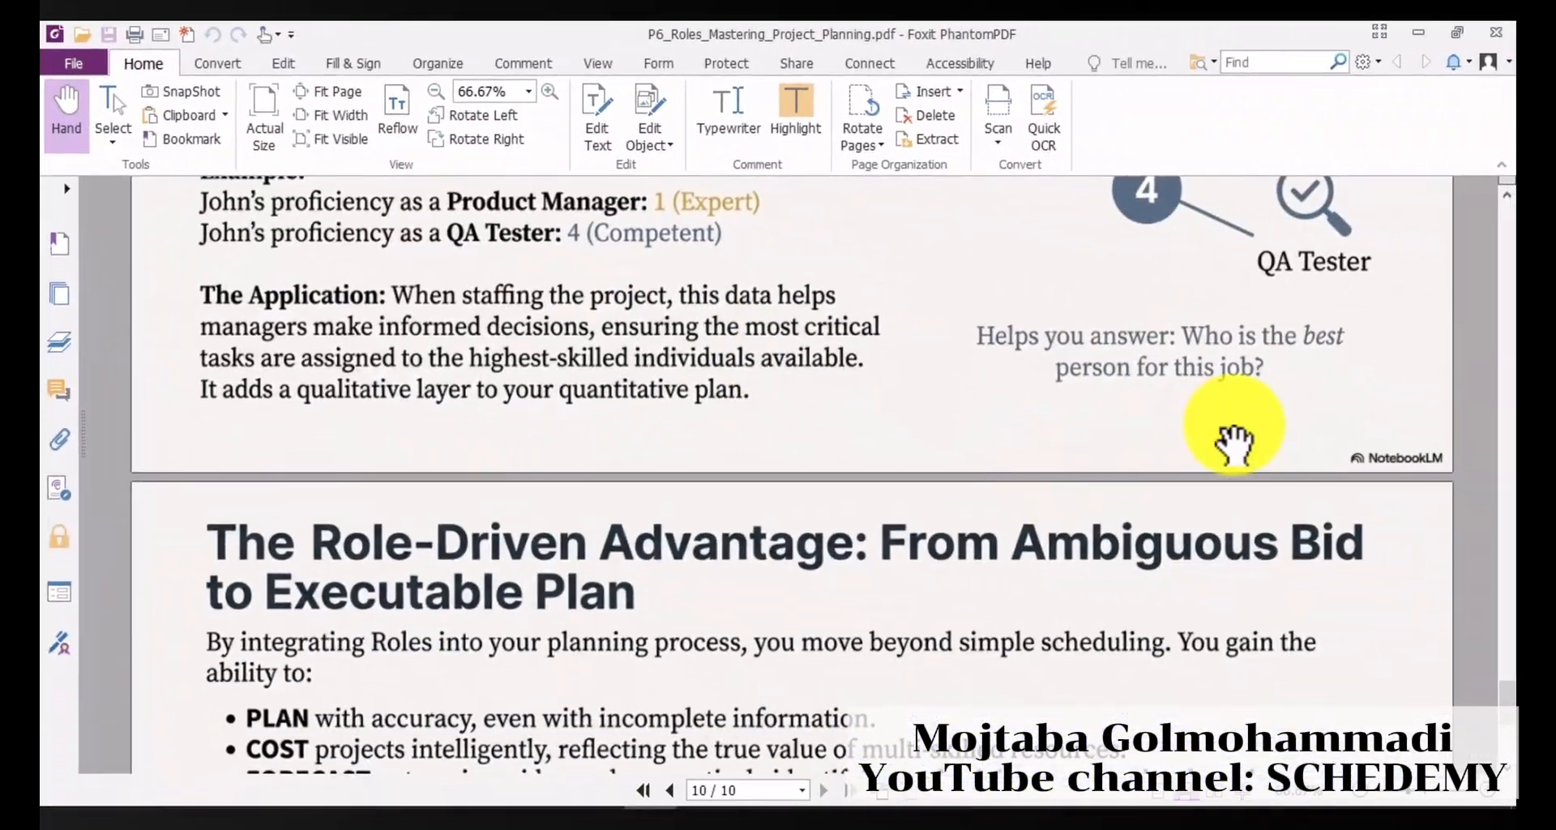
Read the Role-Driven Advantage page of P6_Roles_Mastering_Project_Planning.pdf in Foxit PhantomPDF and return to Primavera P6.
scroll(1288, 454, "down", 5)
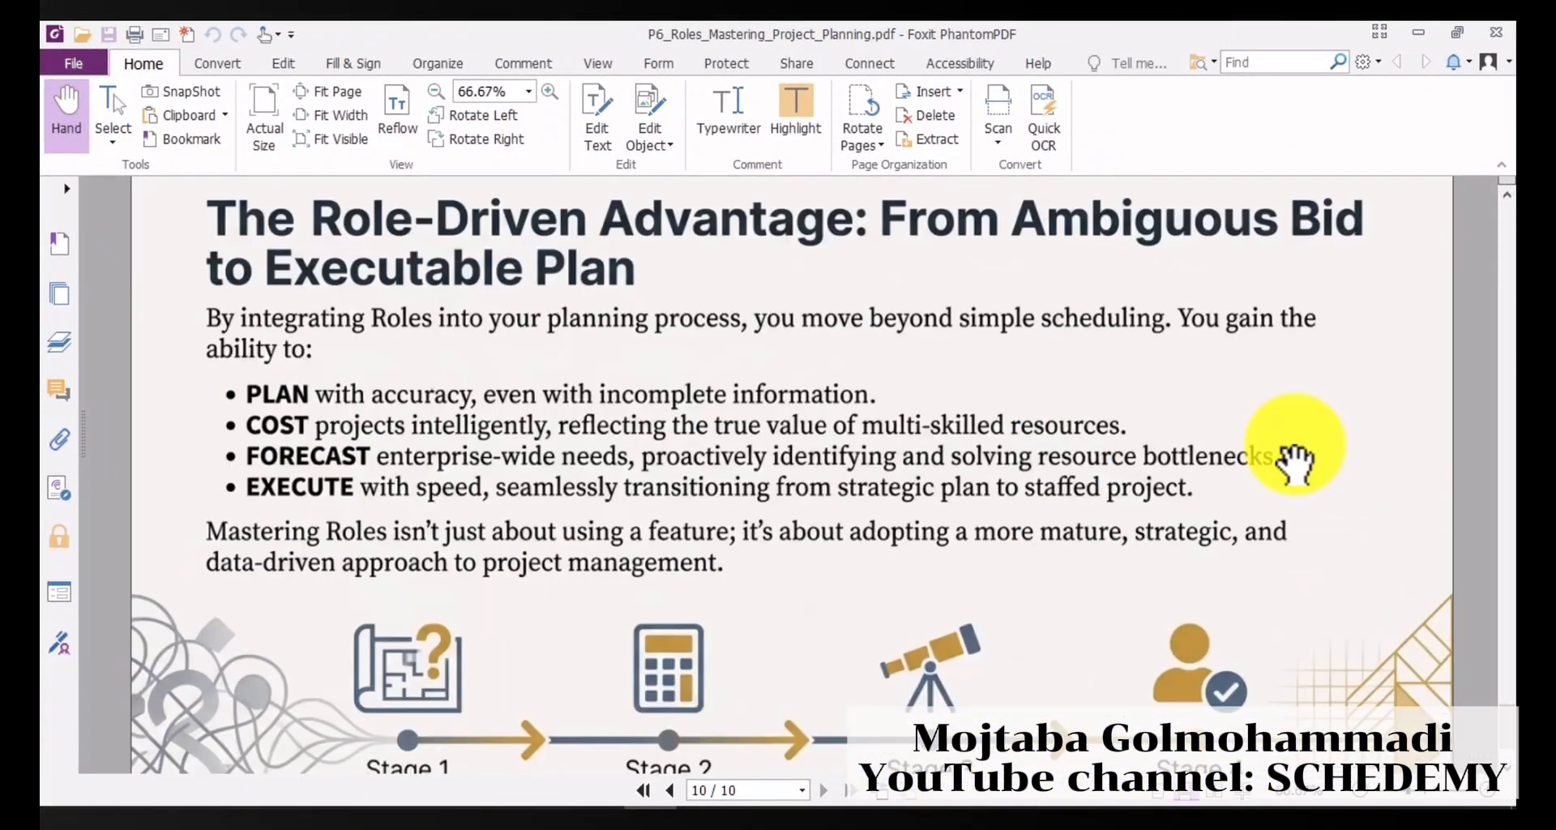
scroll(1294, 462, "down", 3)
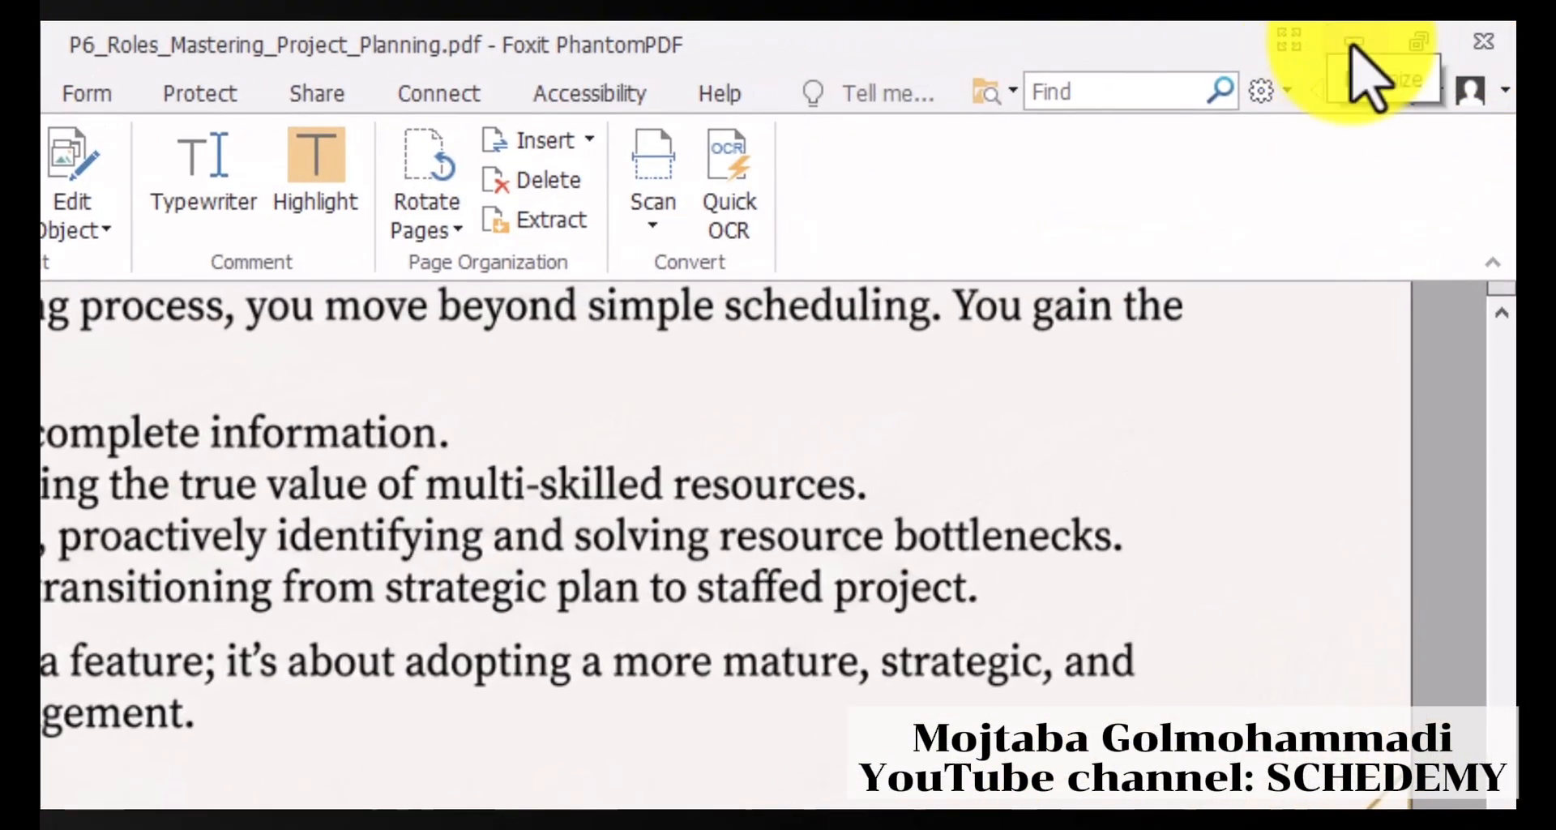
left_click(1417, 33)
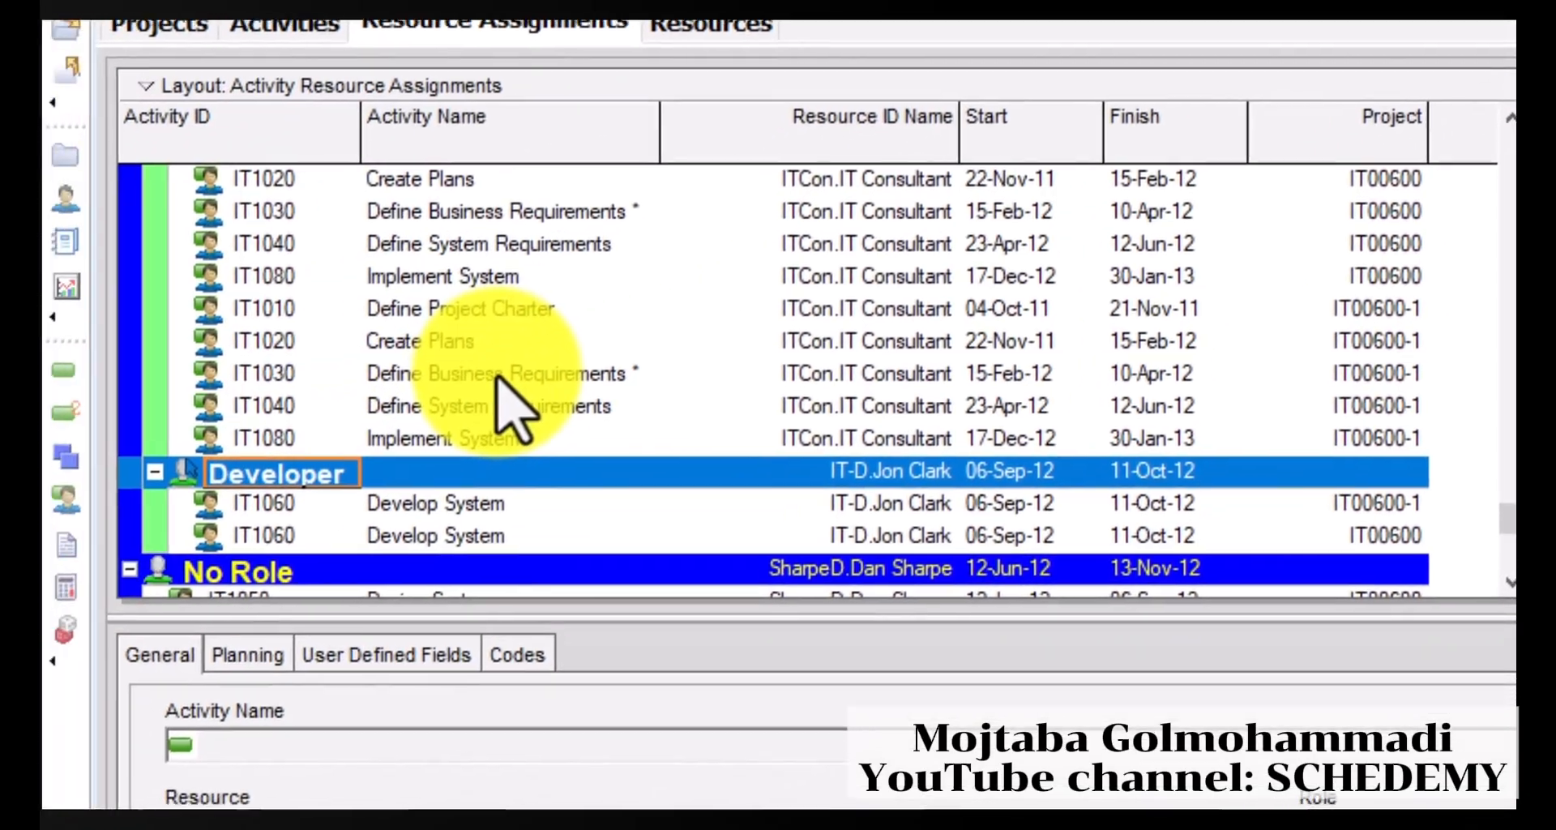
left_click(519, 373)
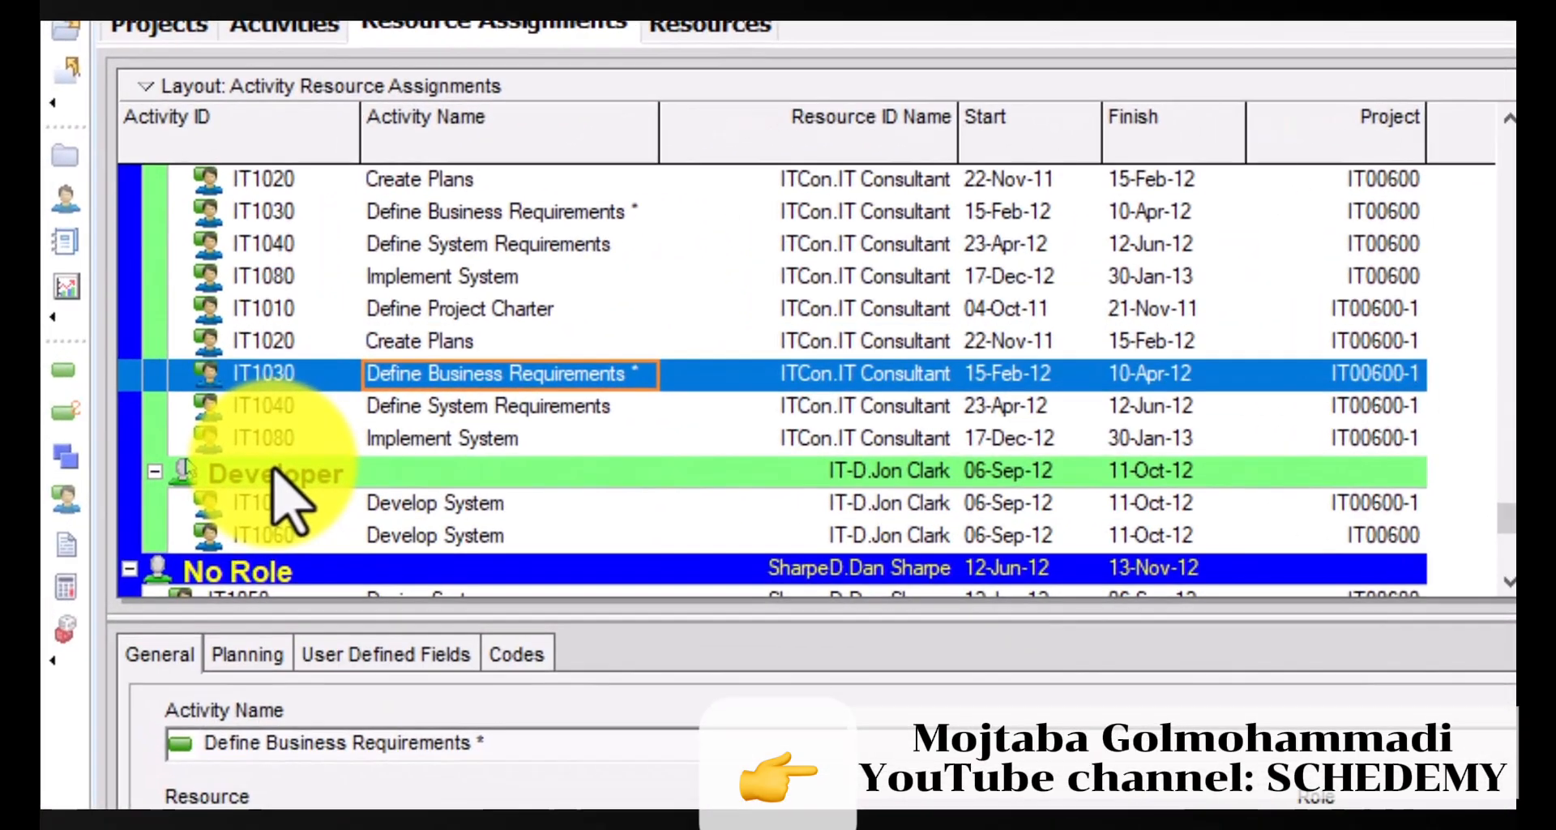
left_click(275, 471)
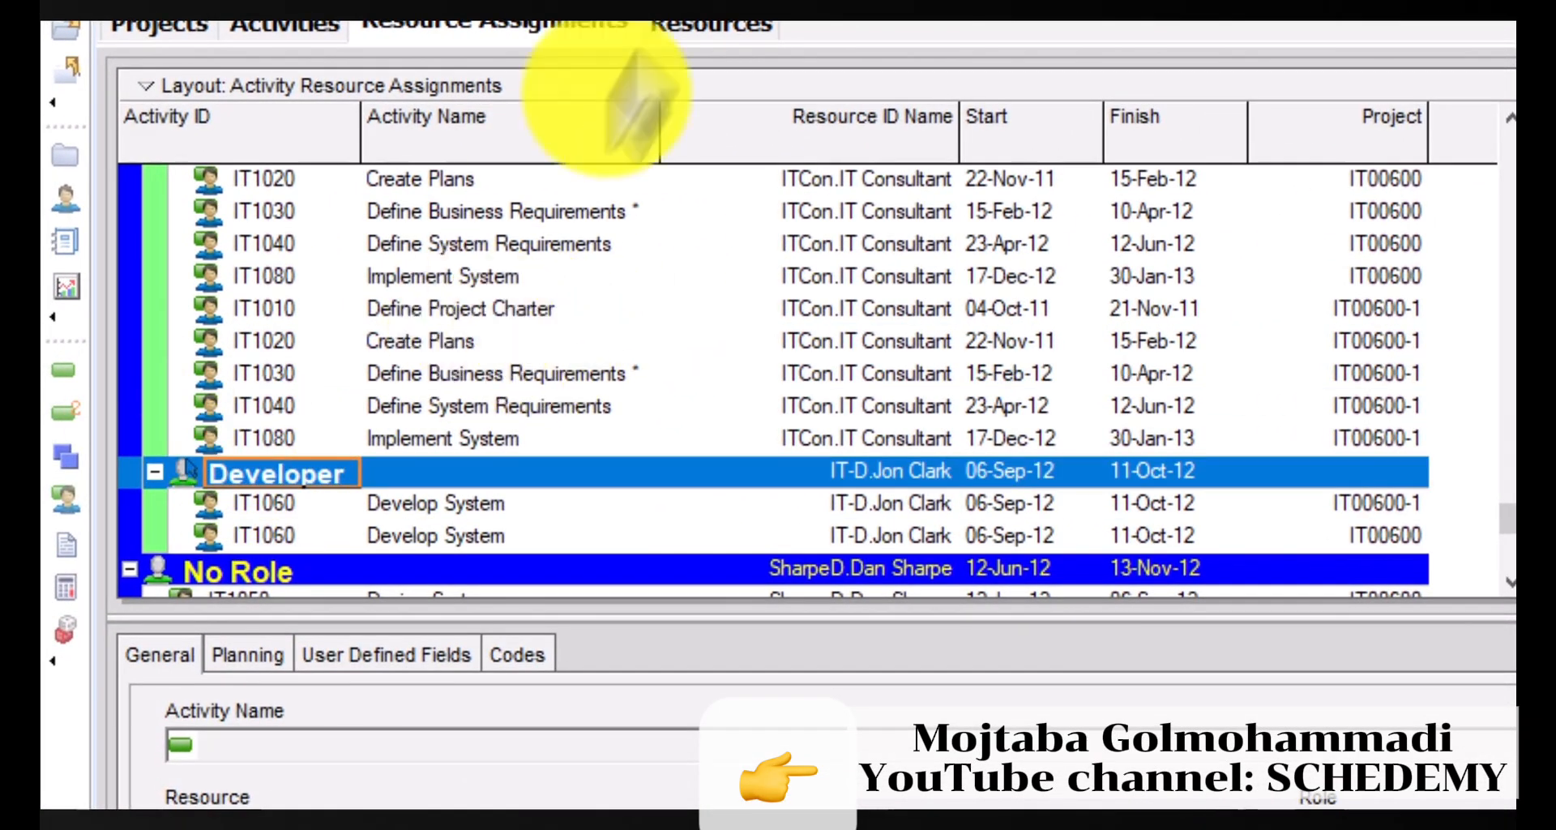